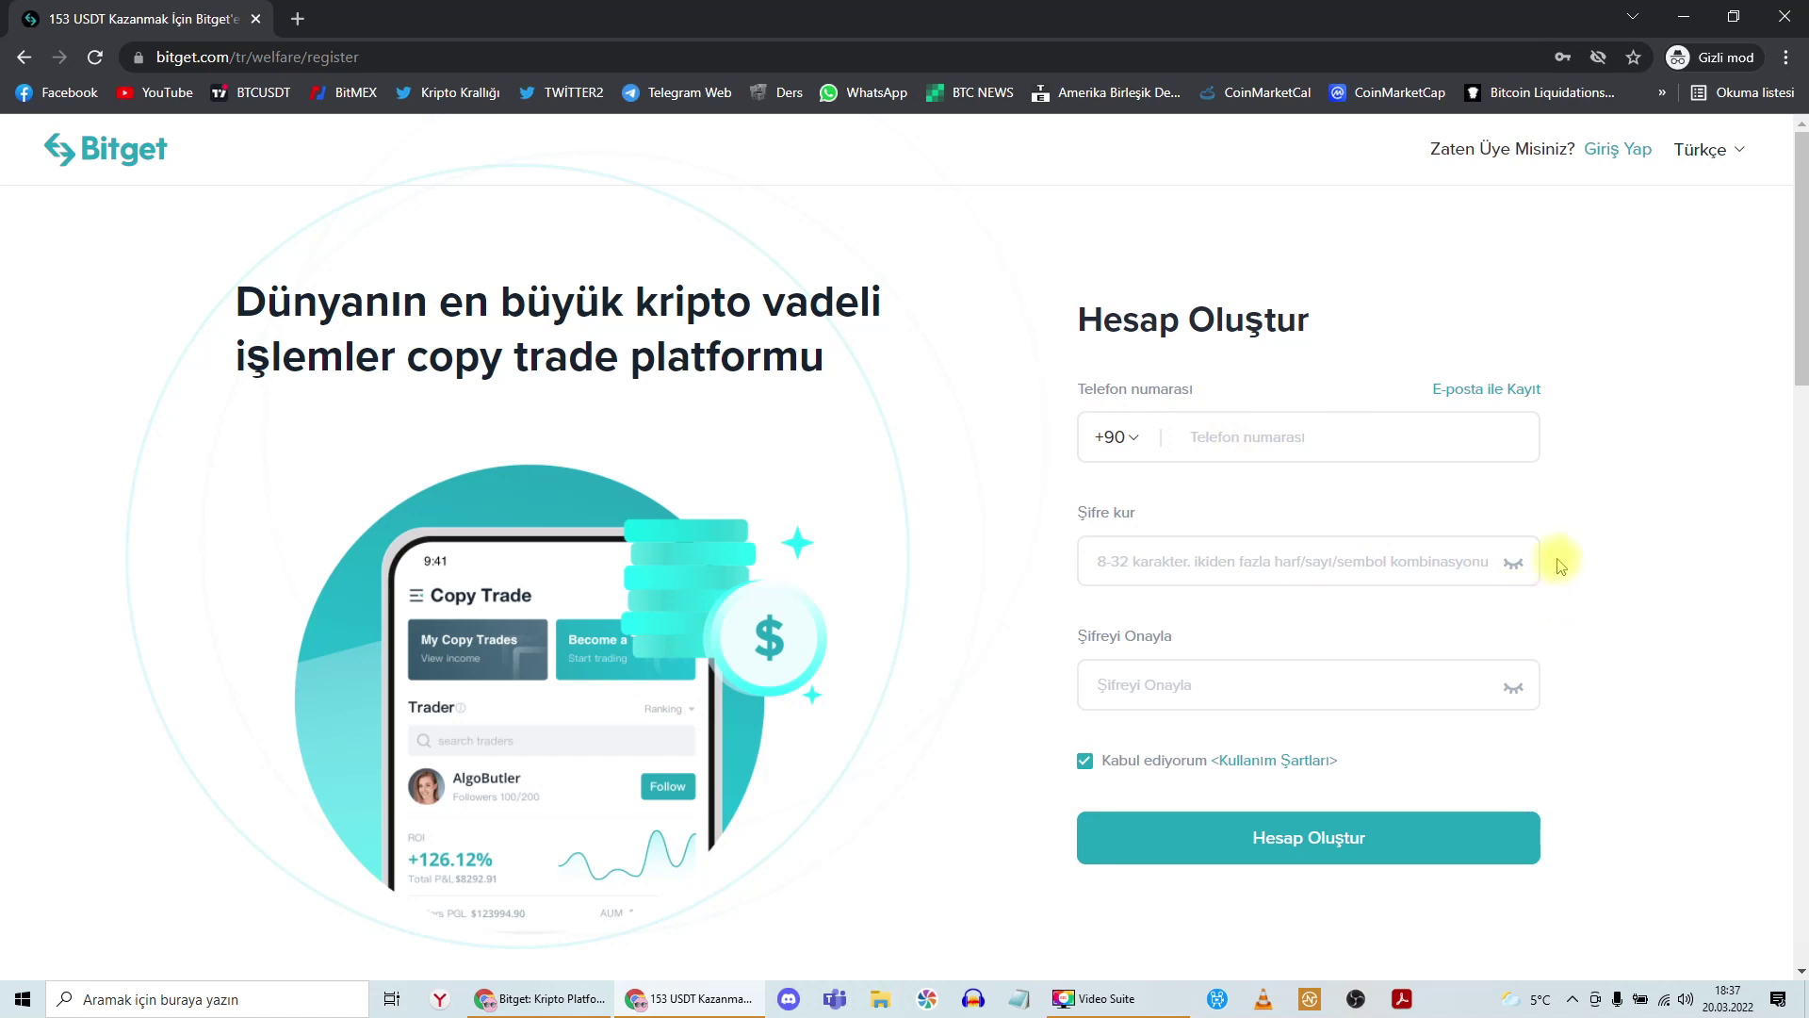
# - Switch the account registration form from phone number to e-mail sign-up
pyautogui.click(1445, 394)
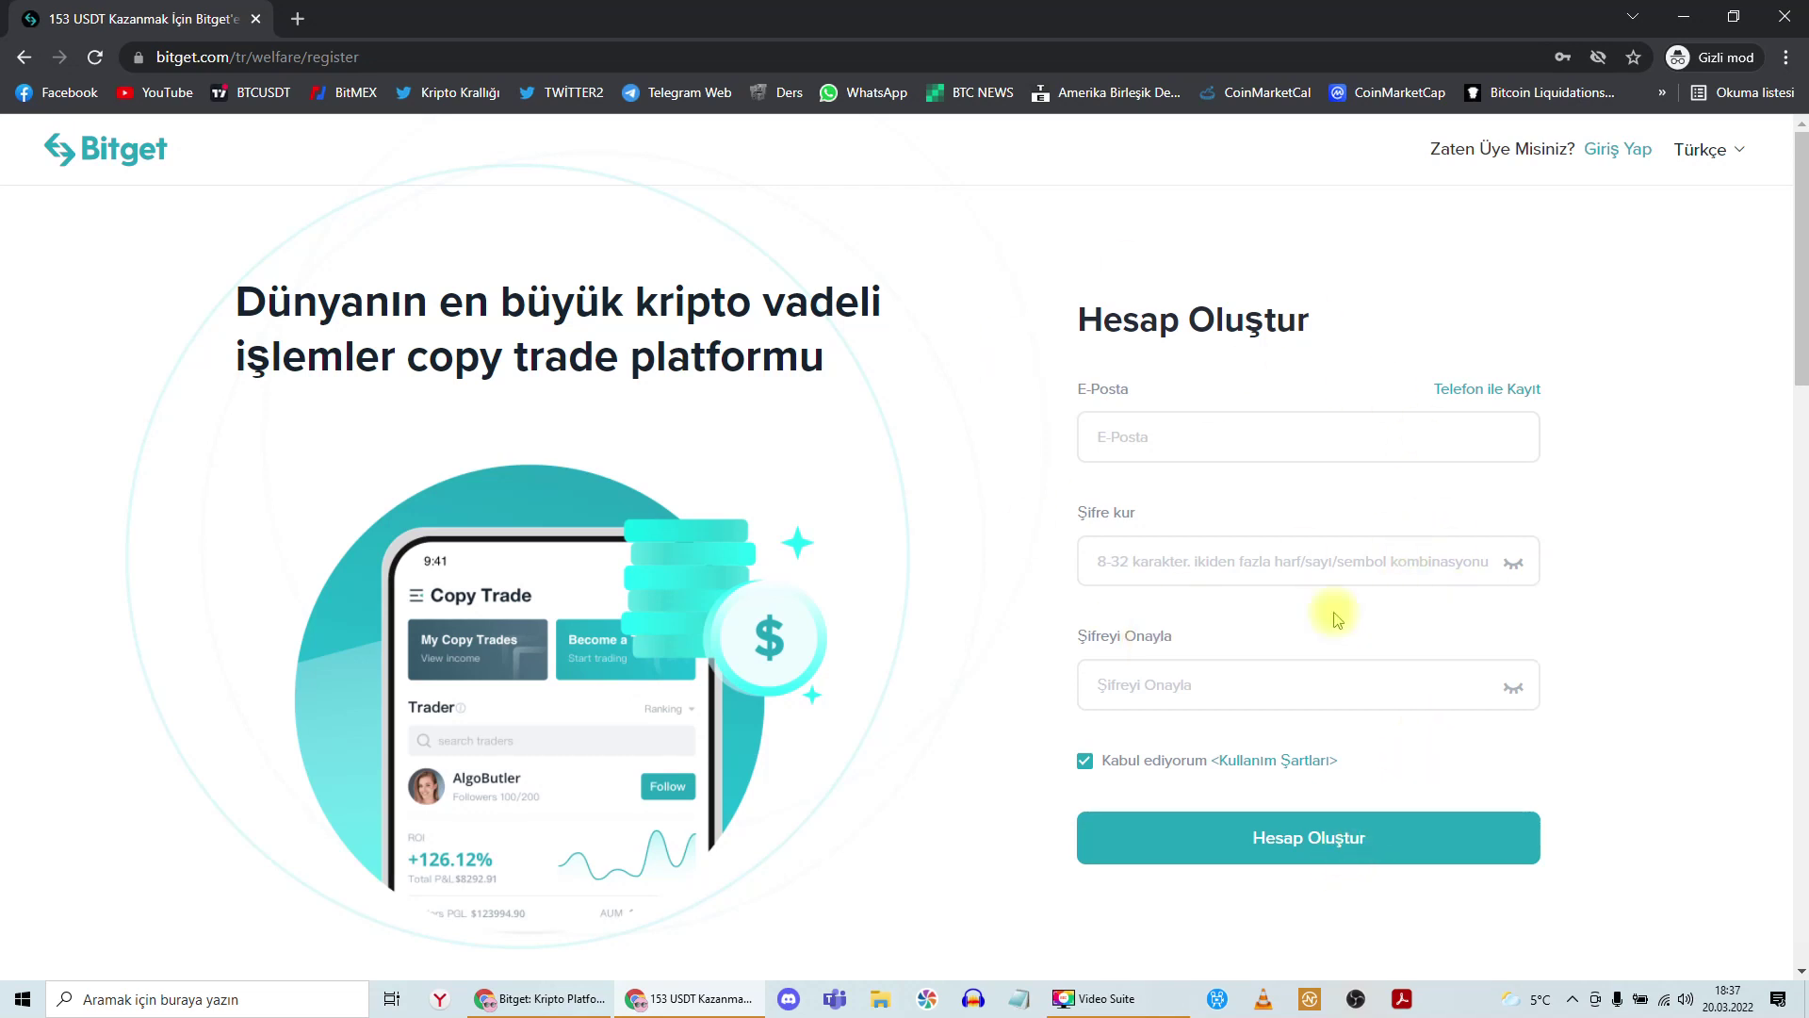
# - Open the assets overview in the logged-in Bitget window and view the futures (Vadeli İşlemler) and spot (Spot Hesabı) account balances
pyautogui.click(542, 999)
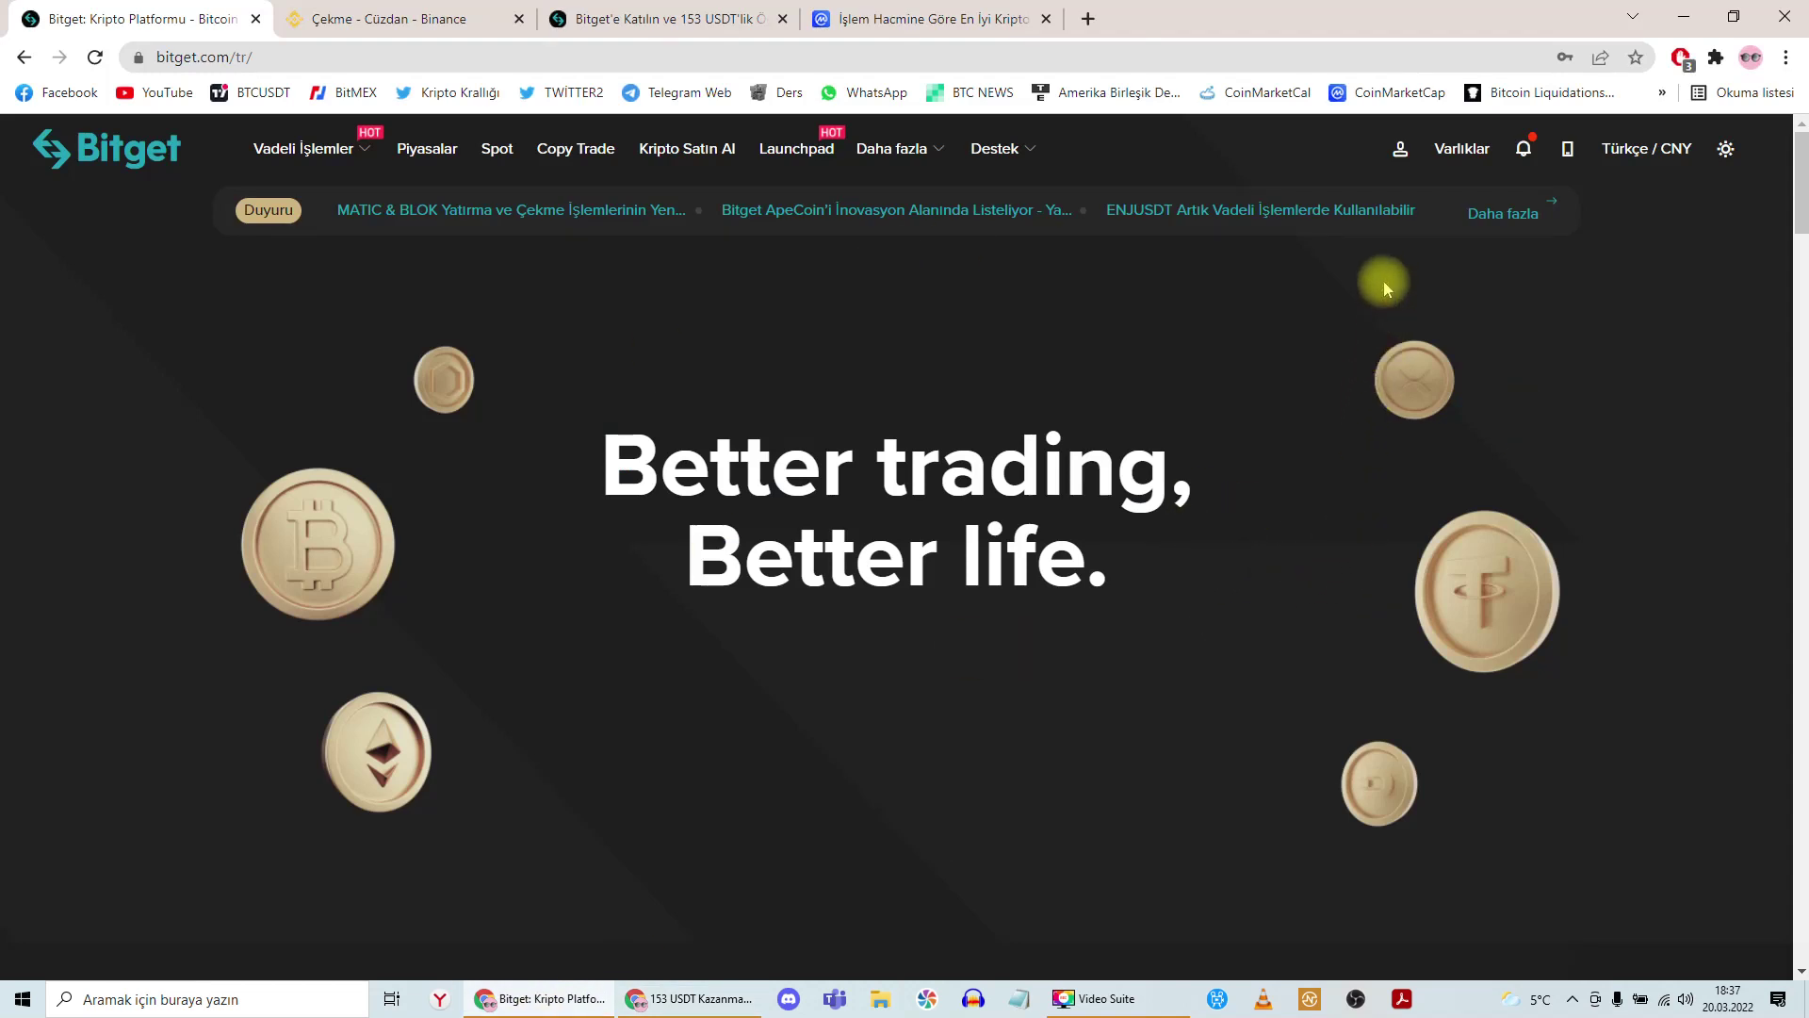
pyautogui.moveTo(1464, 154)
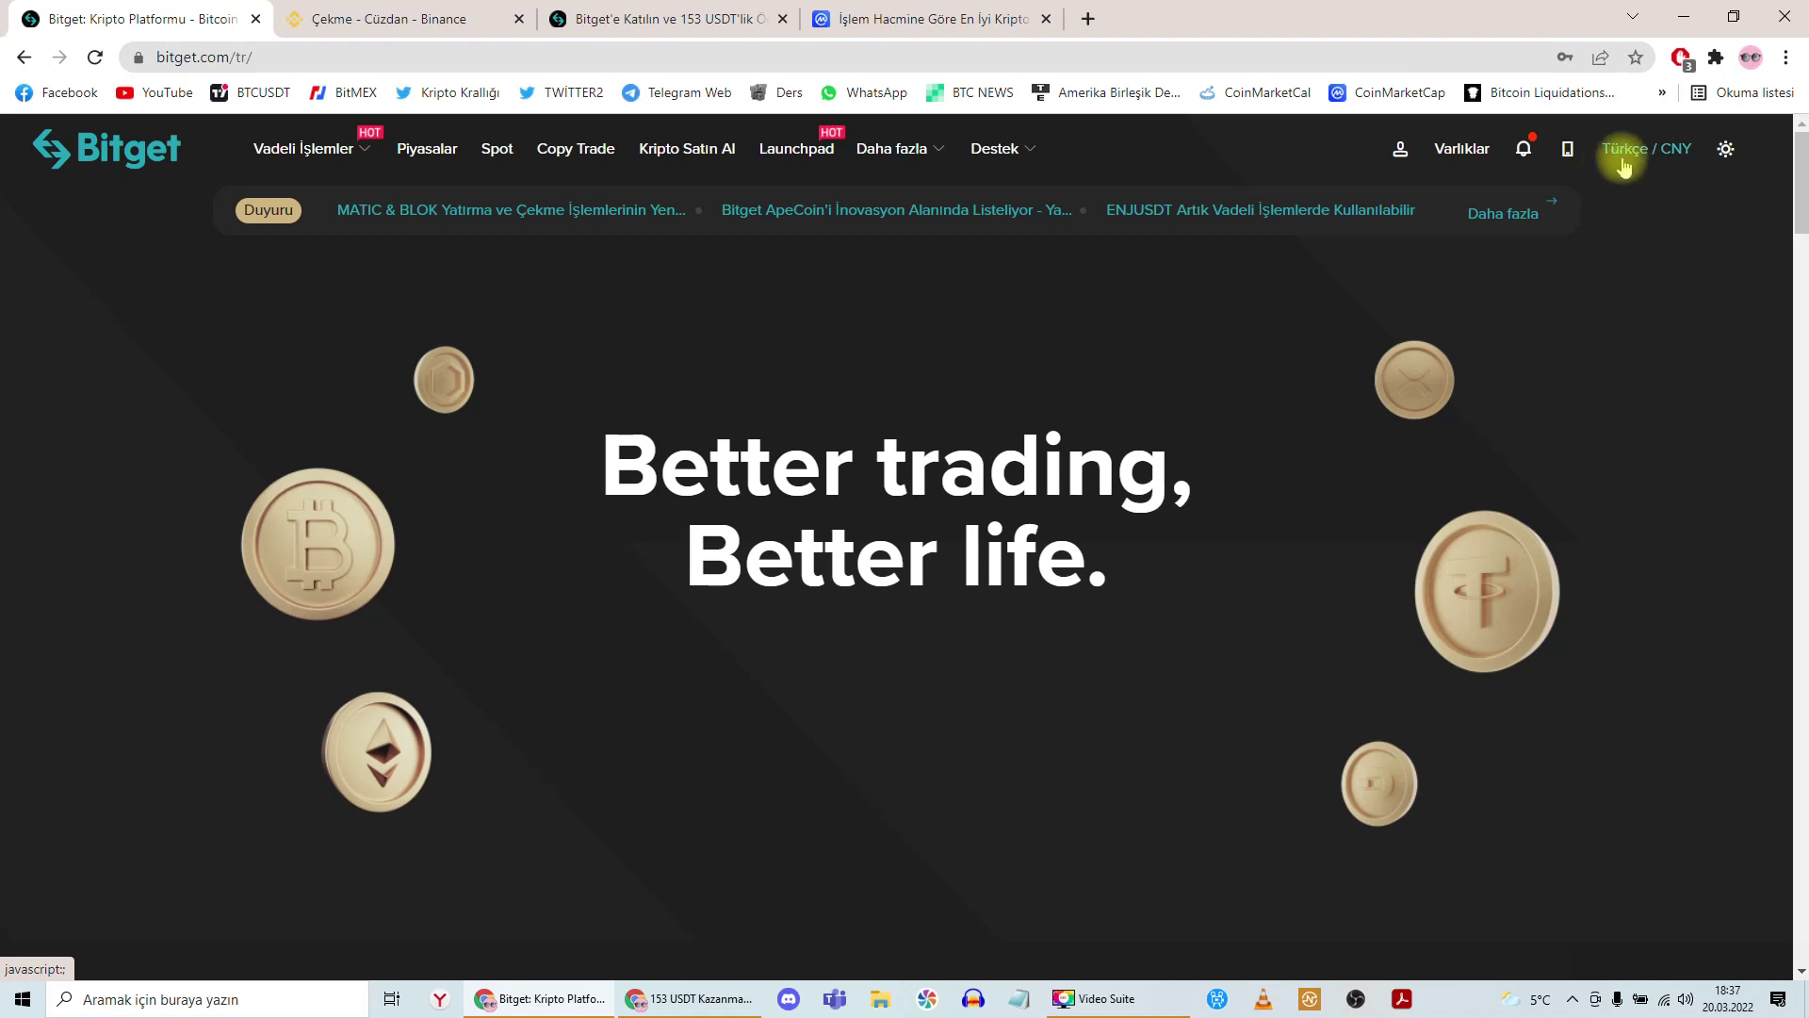
pyautogui.moveTo(1473, 187)
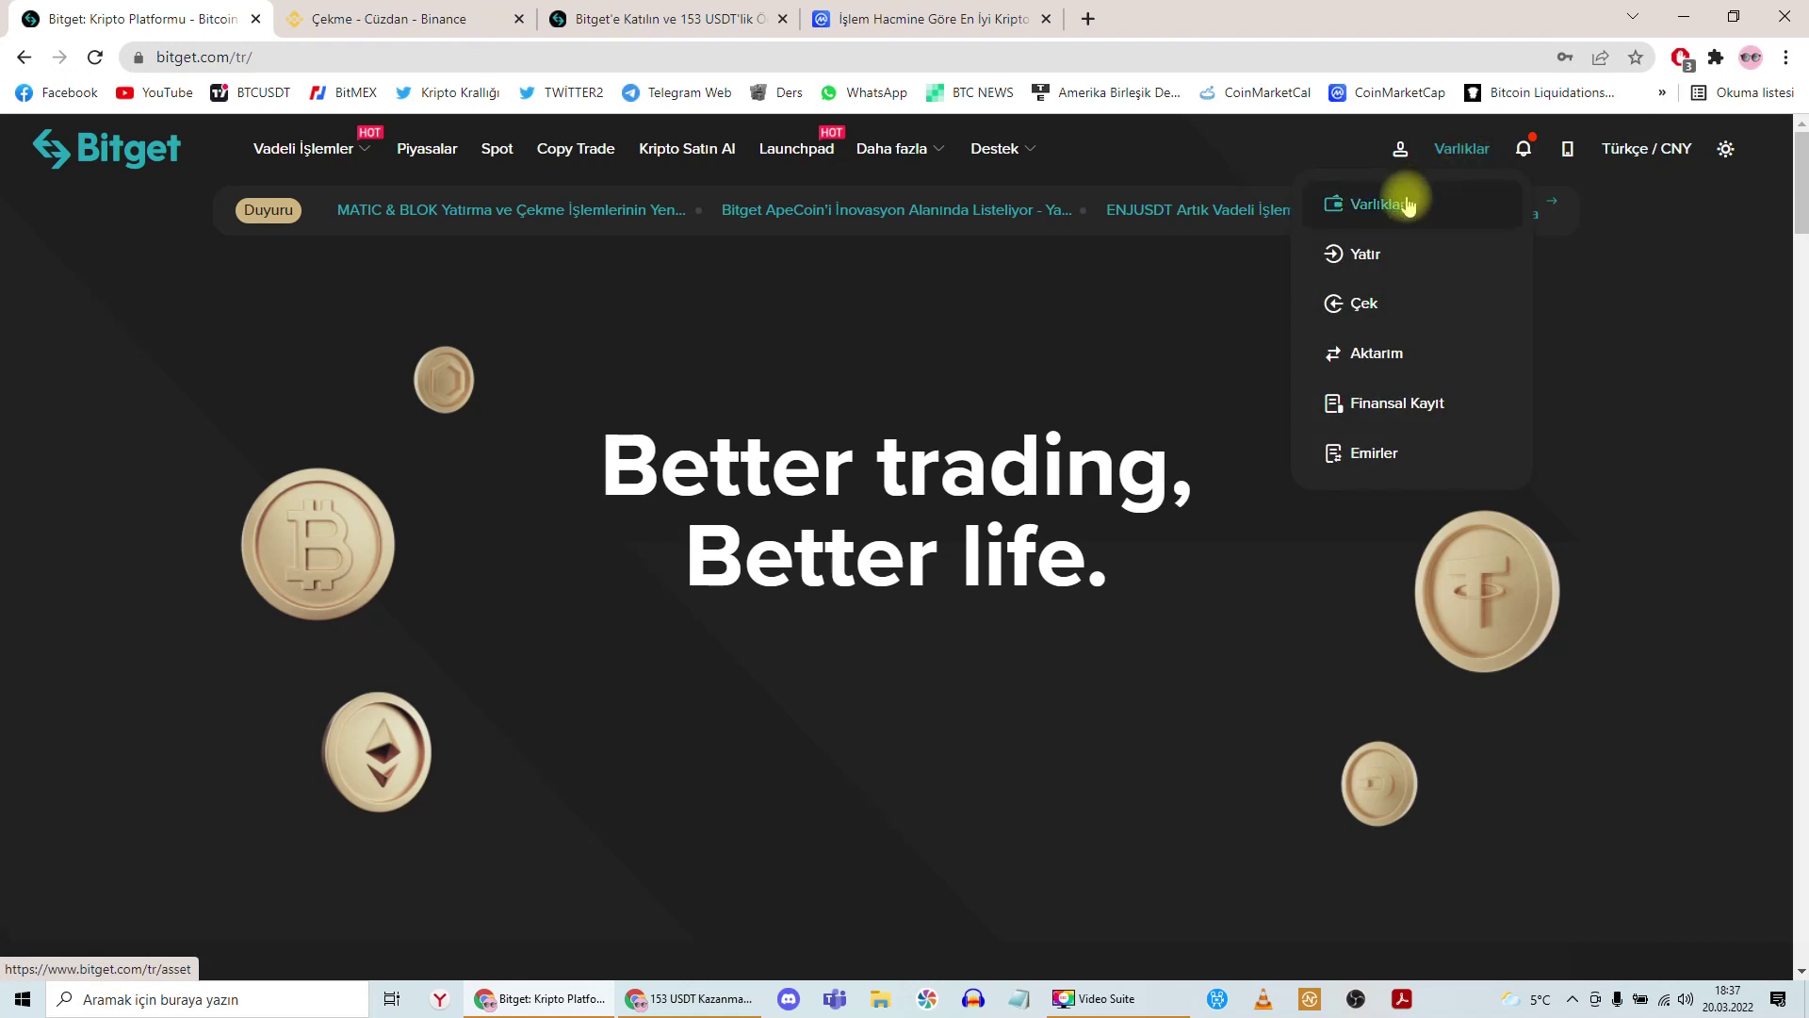
pyautogui.click(1406, 205)
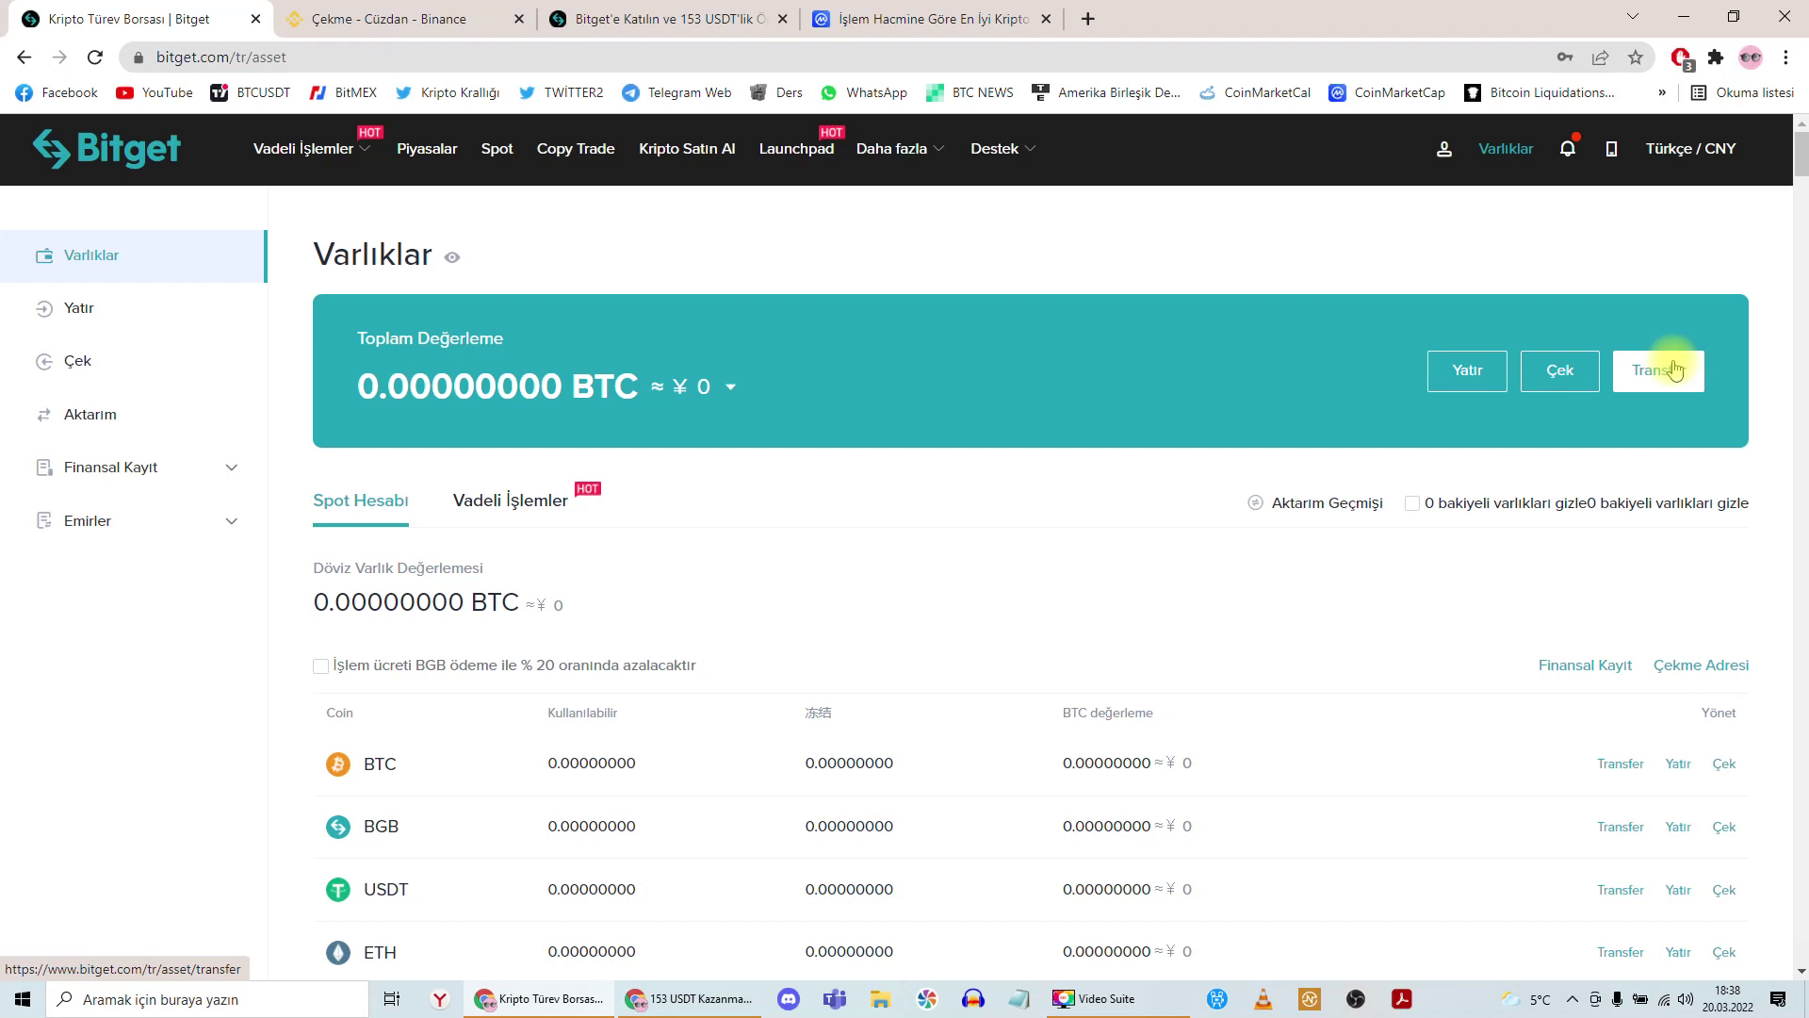
pyautogui.click(523, 500)
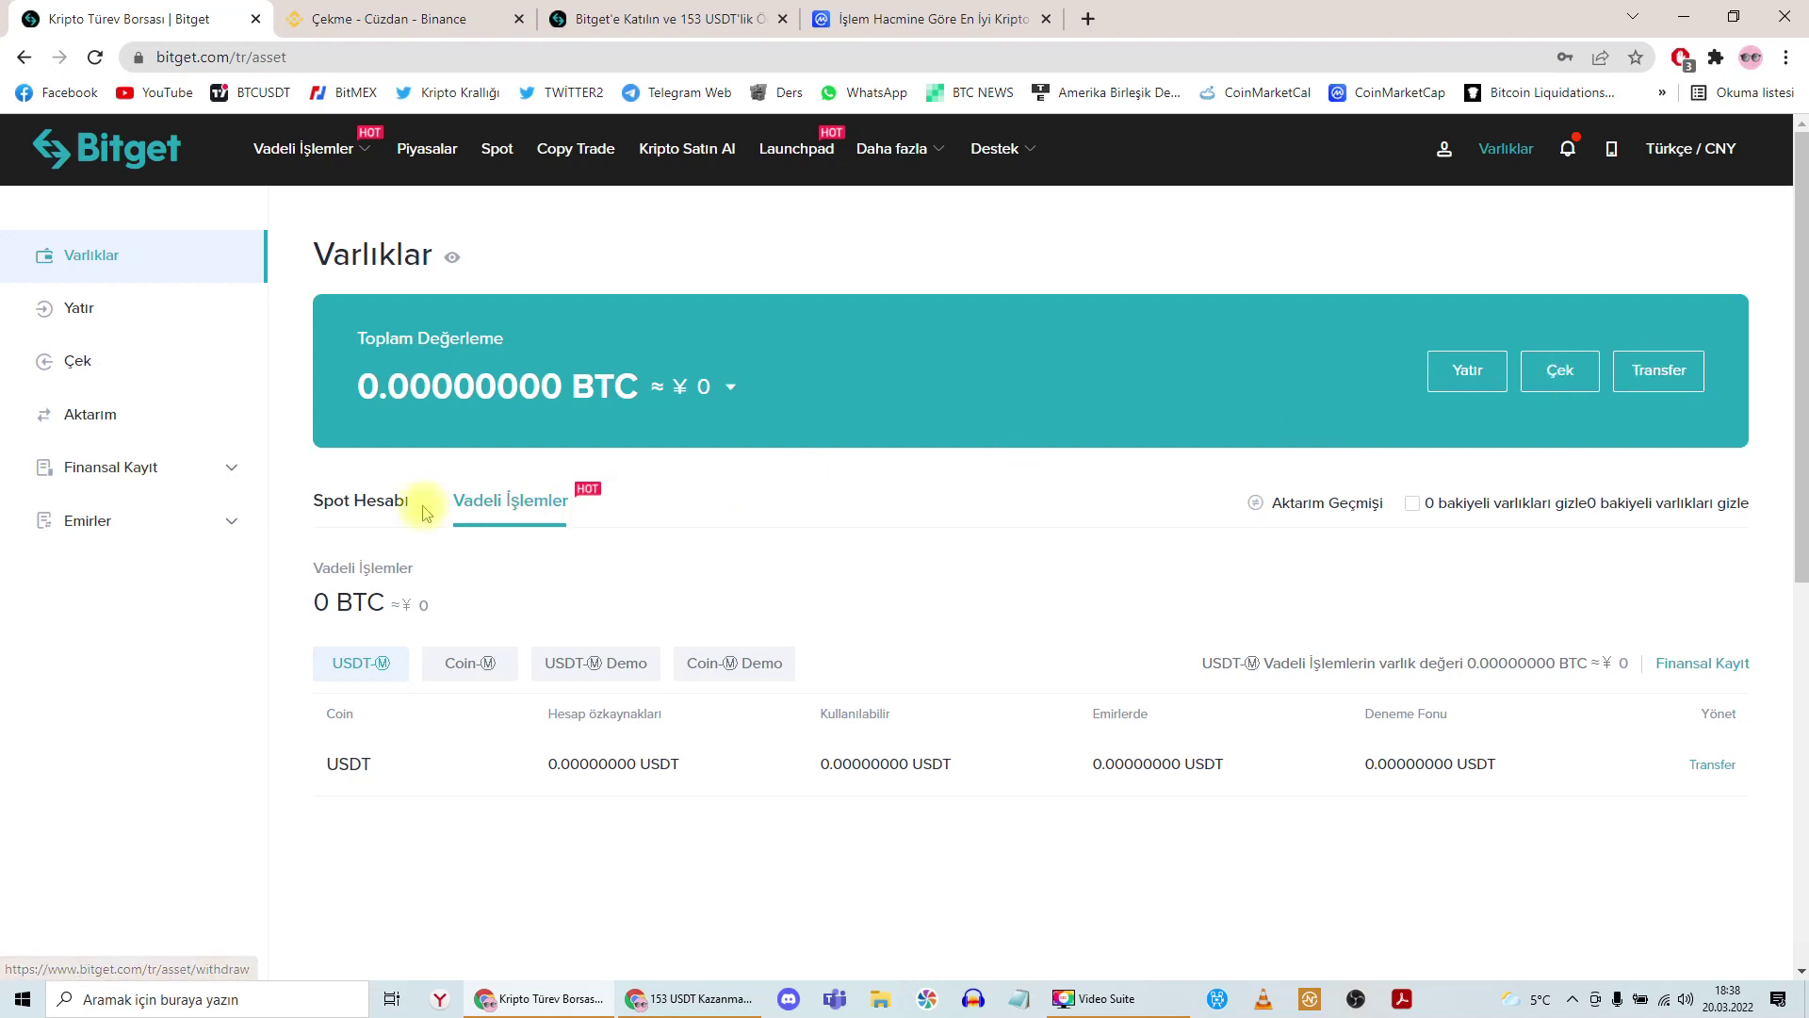
pyautogui.click(386, 502)
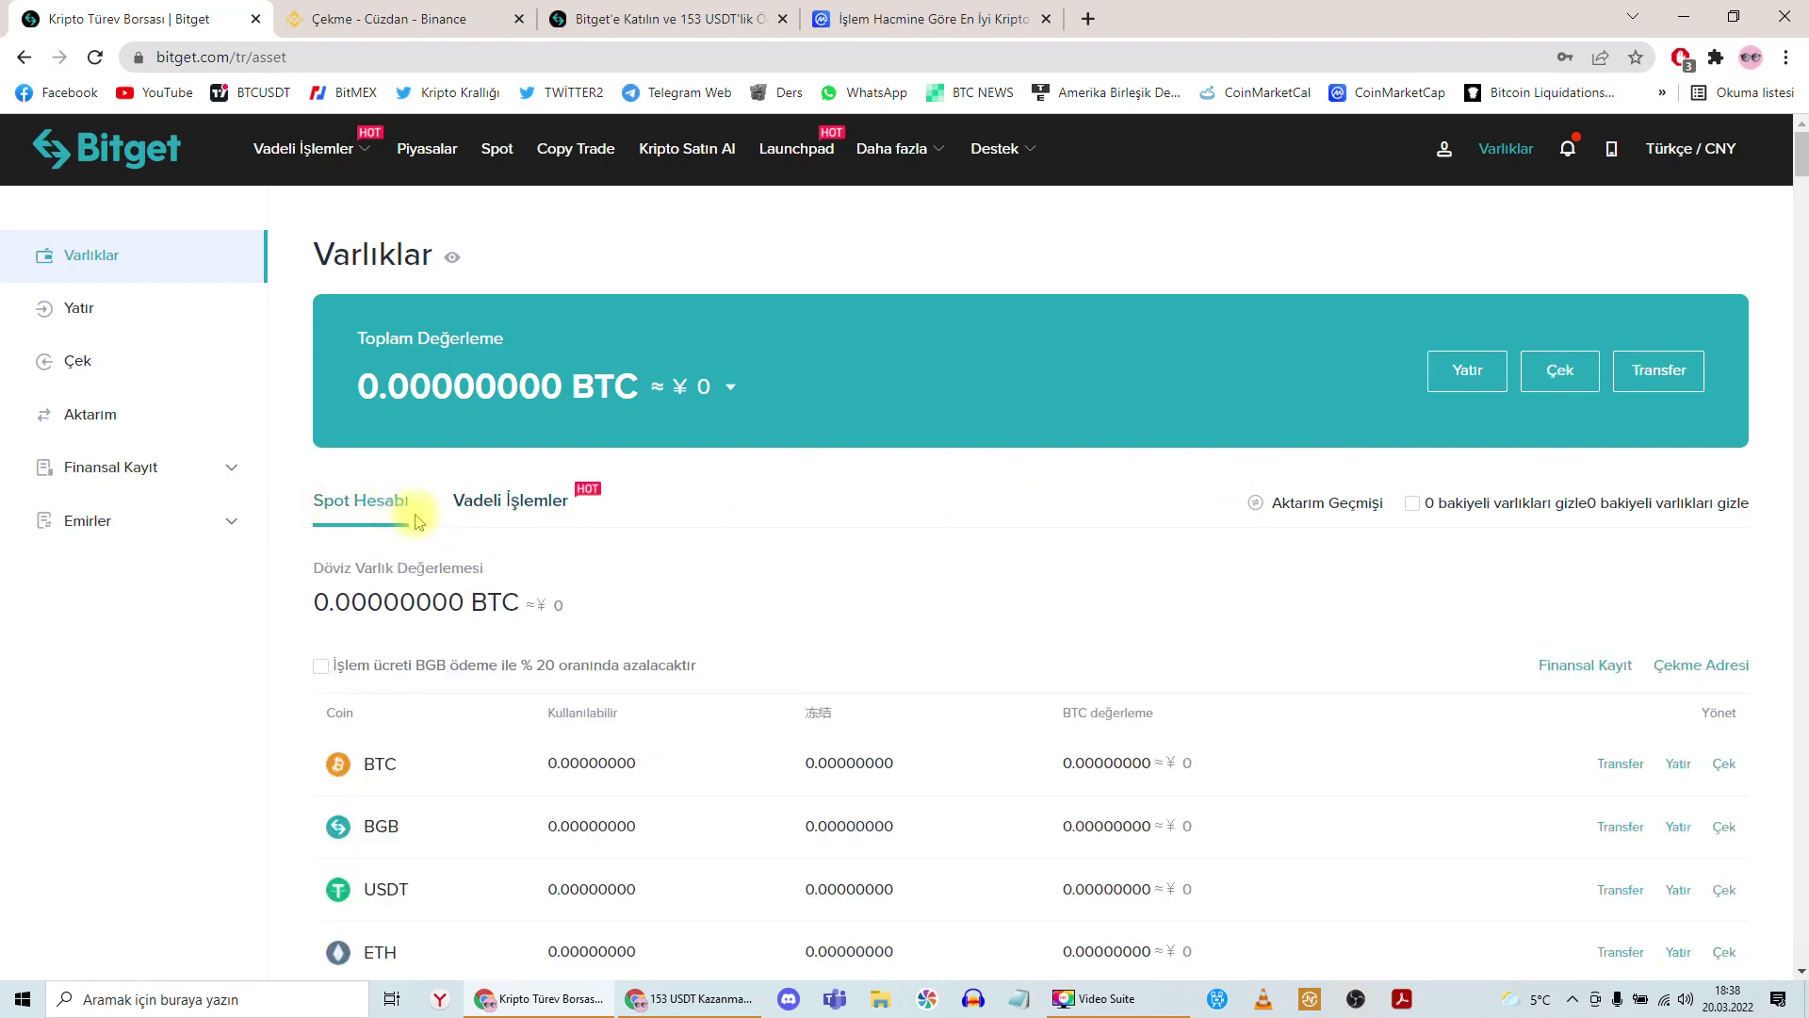
# - Open the Bitget deposit page and choose USDT as the coin with TRX(TRC20) as the chain
pyautogui.click(1475, 387)
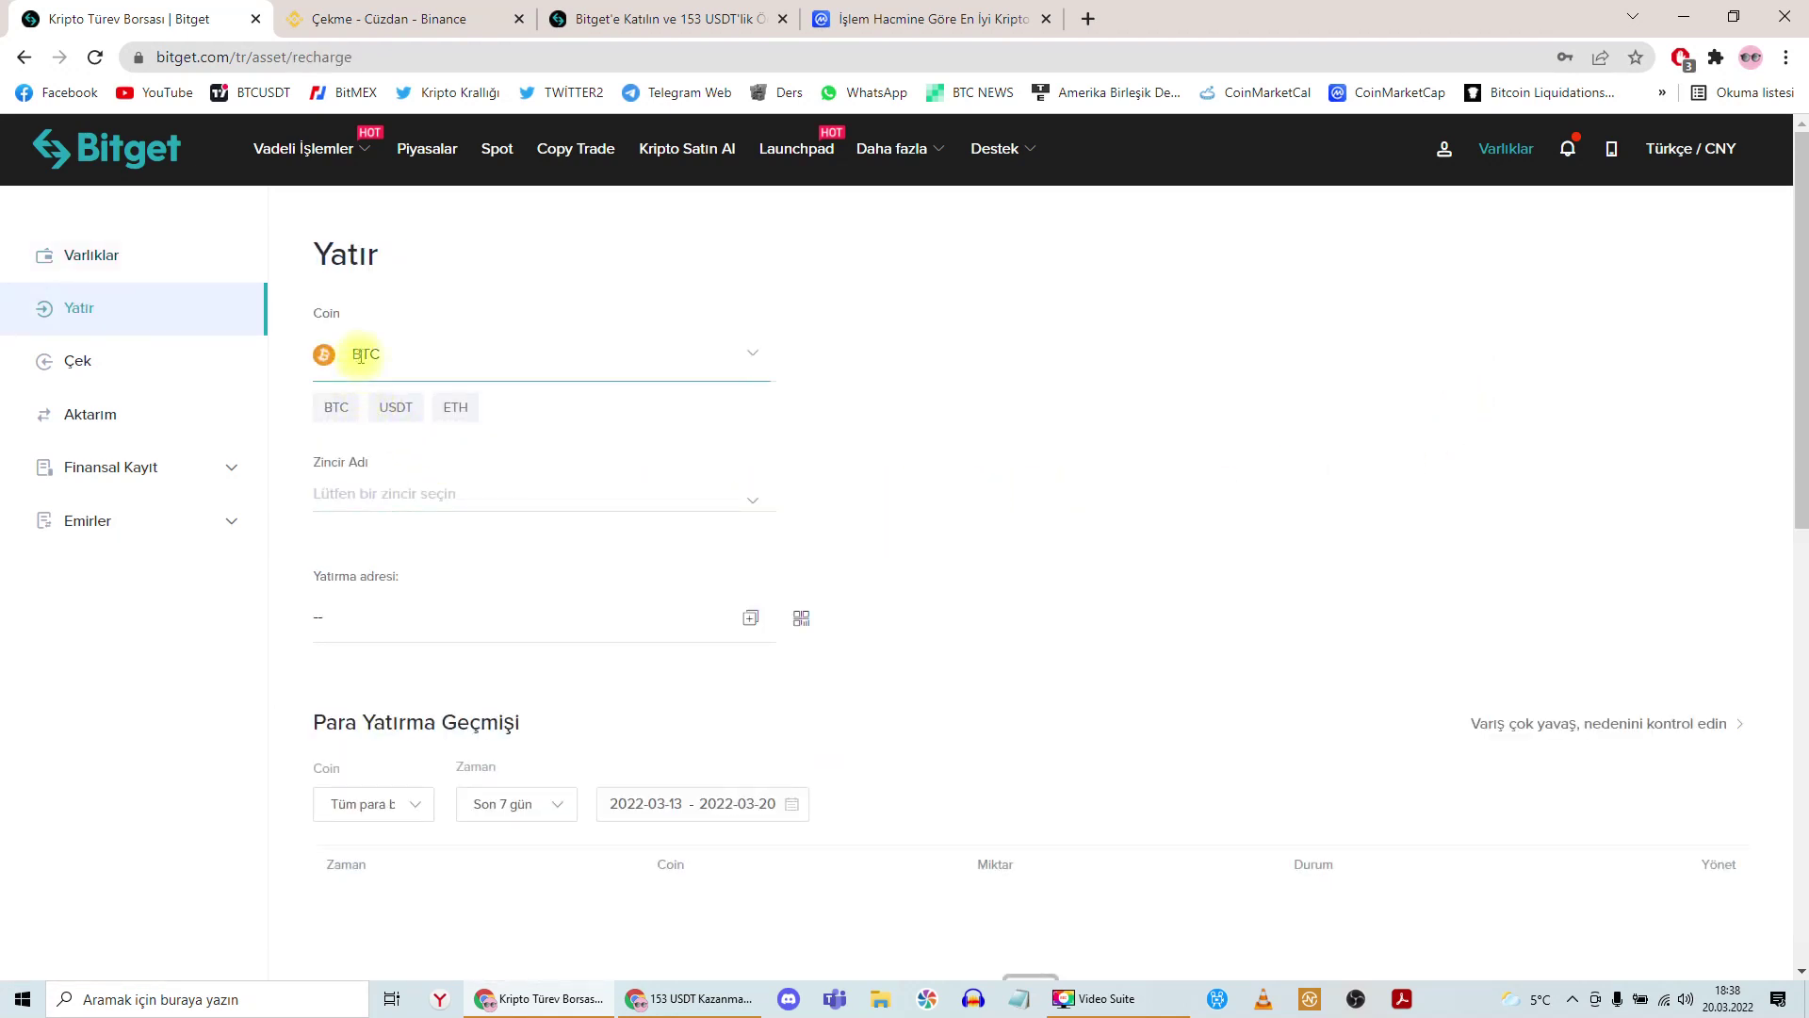
pyautogui.click(452, 362)
pyautogui.click(428, 411)
pyautogui.write('usdt')
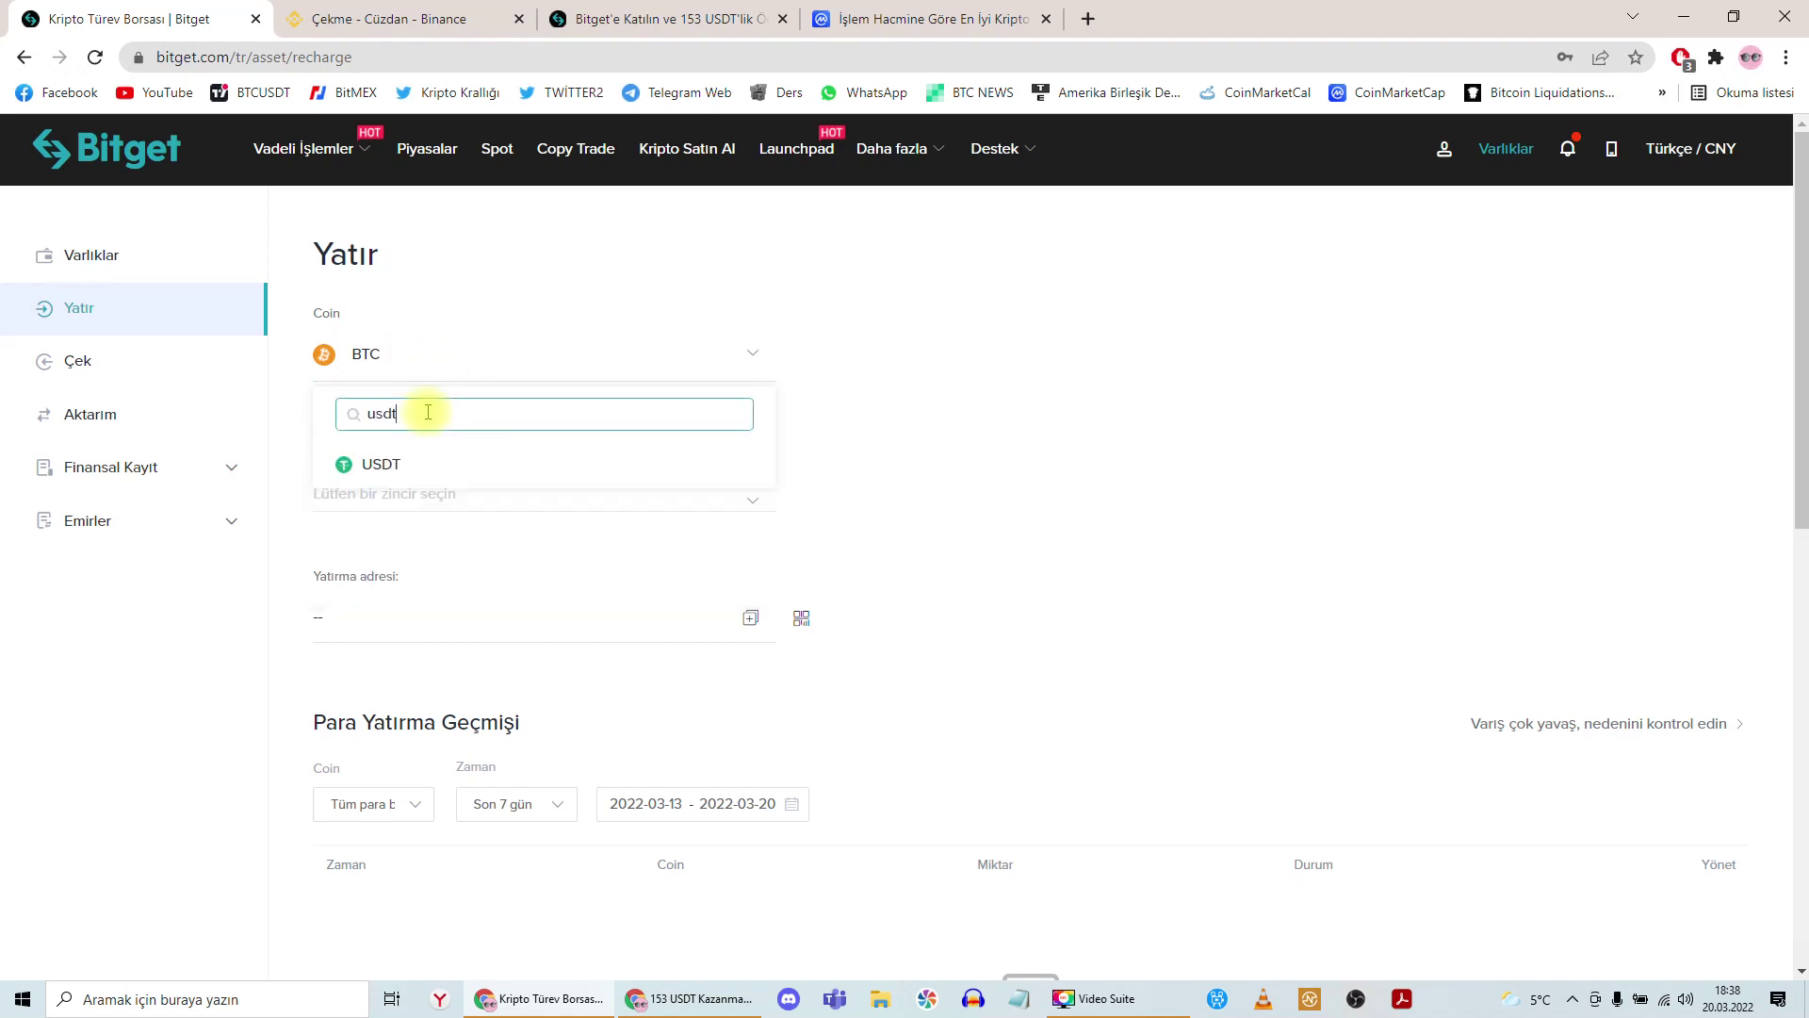
pyautogui.click(358, 463)
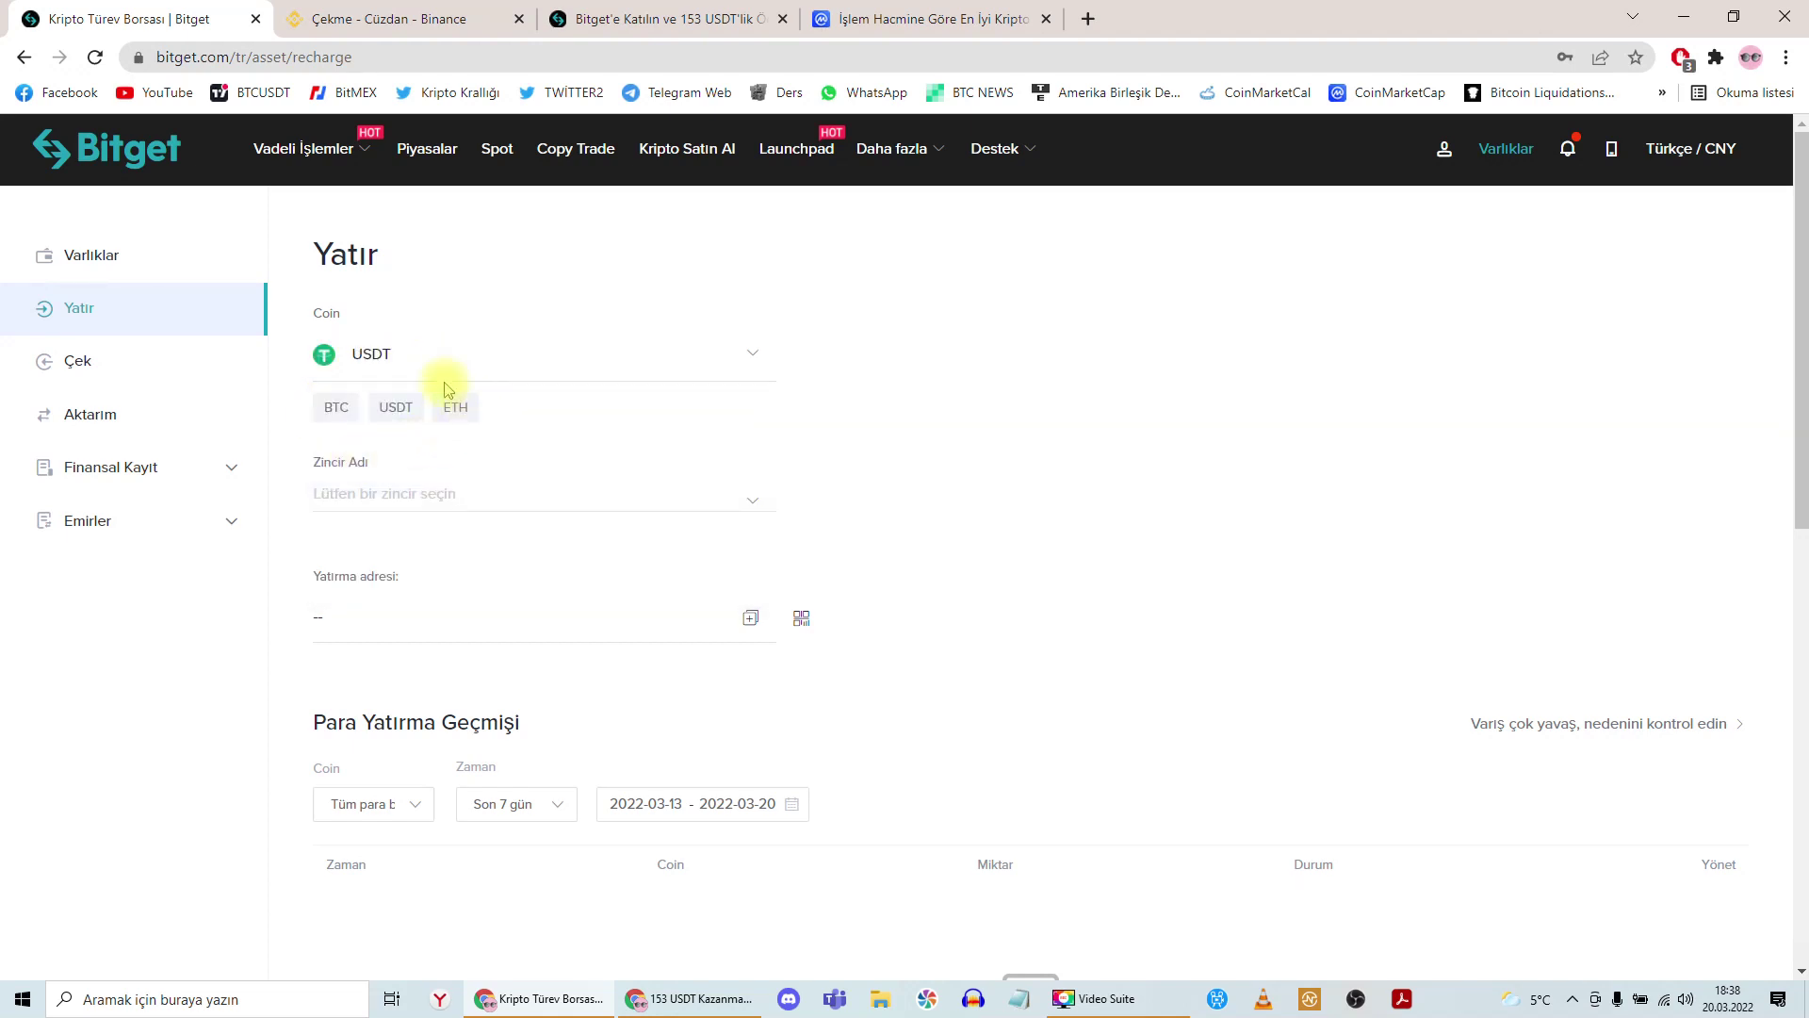
pyautogui.click(429, 495)
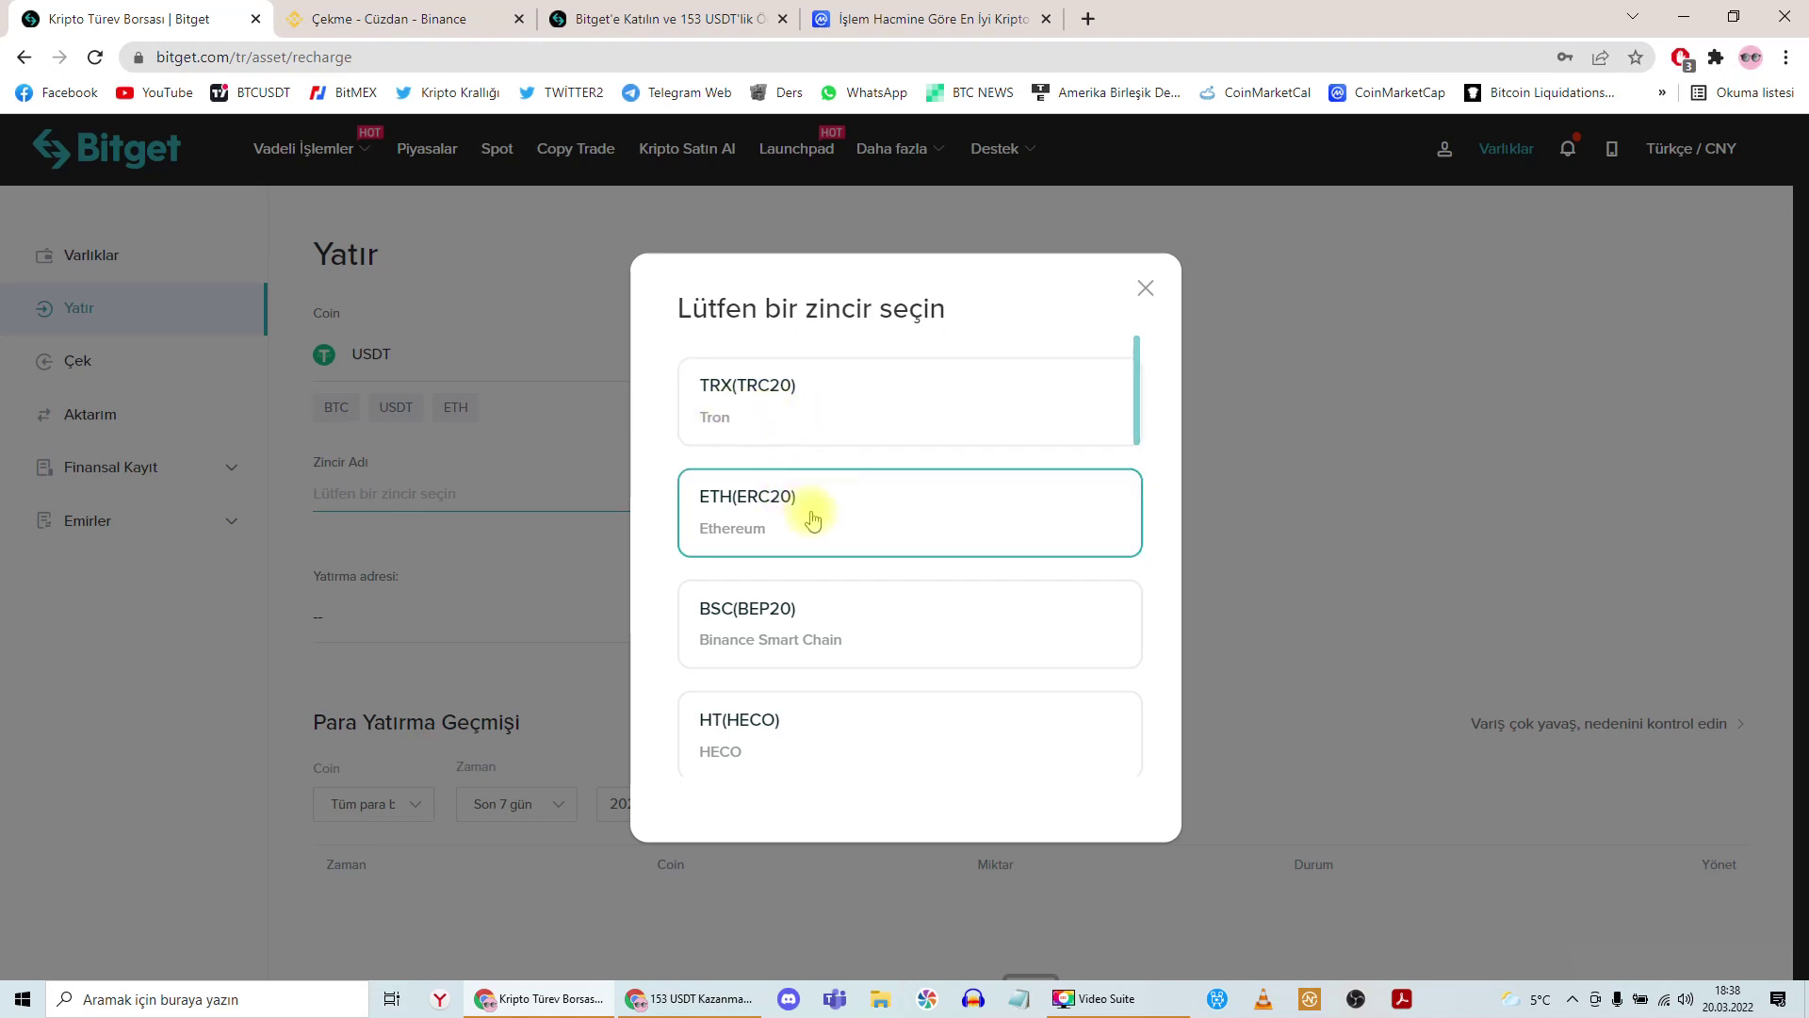
pyautogui.click(827, 412)
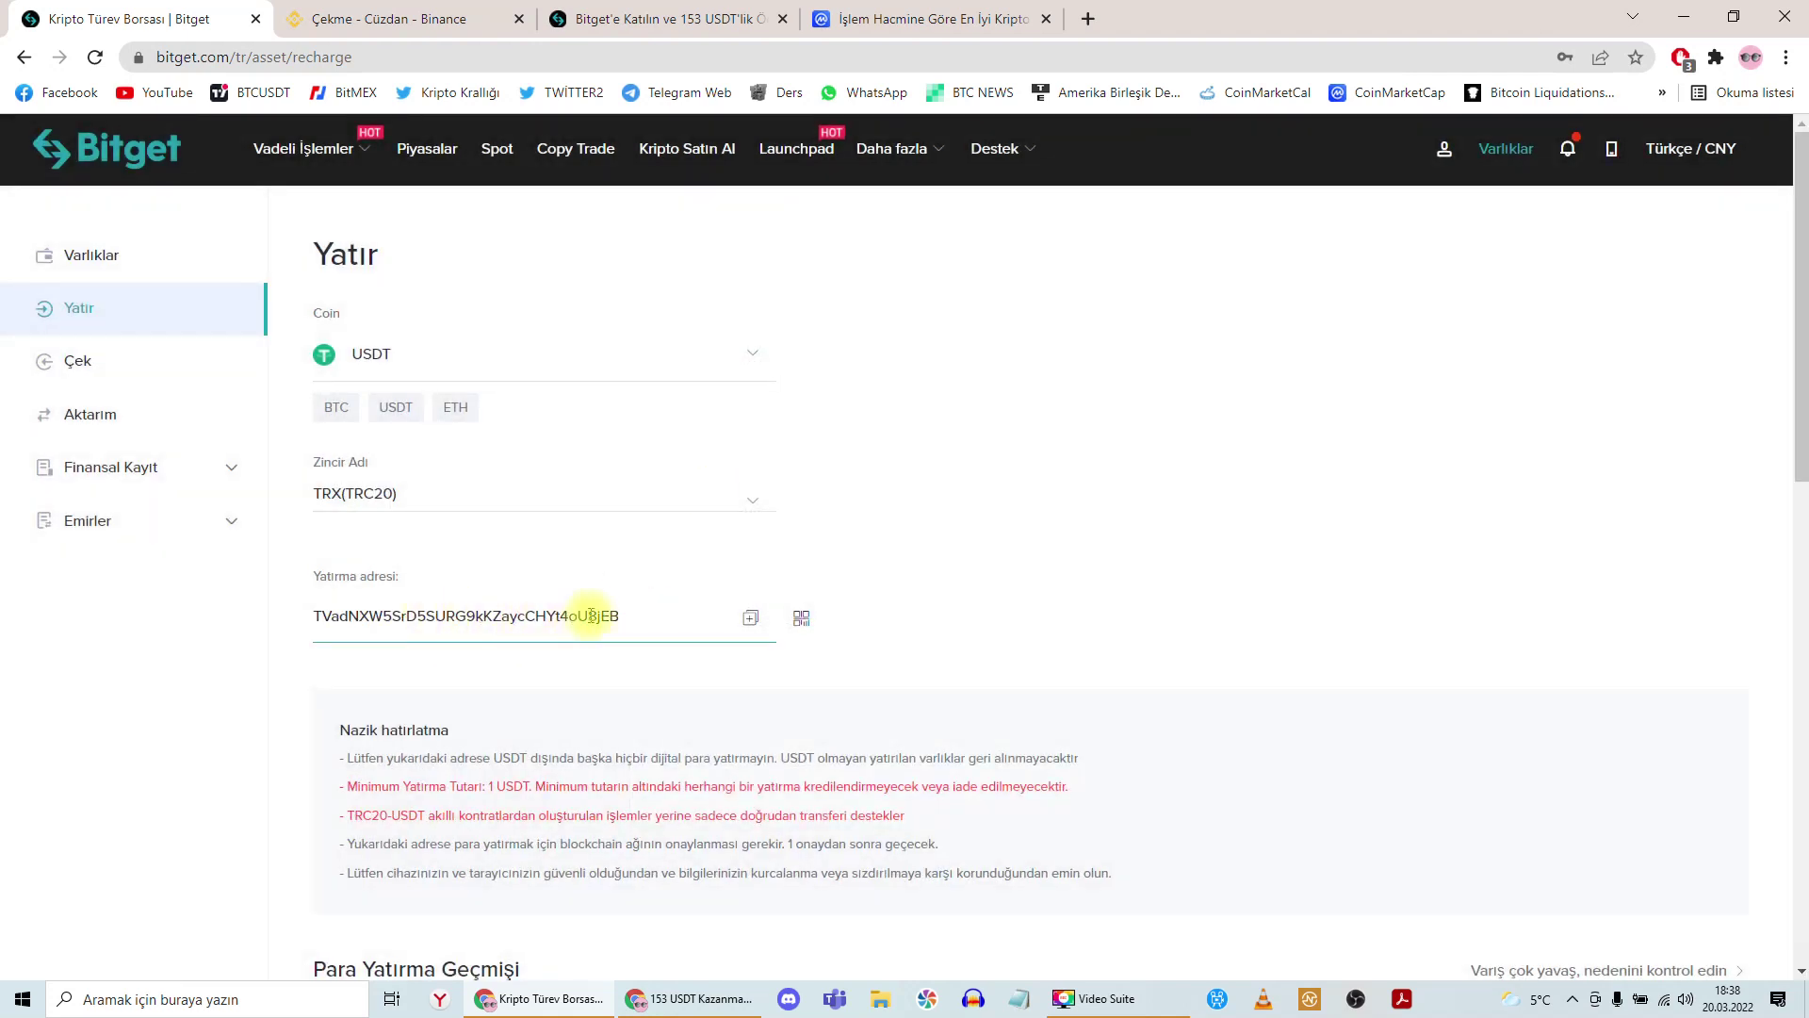
# - Copy the Bitget USDT deposit address and paste it as the recipient address on Binance's USDT withdrawal page
pyautogui.moveTo(630, 617); pyautogui.dragTo(4, 680)
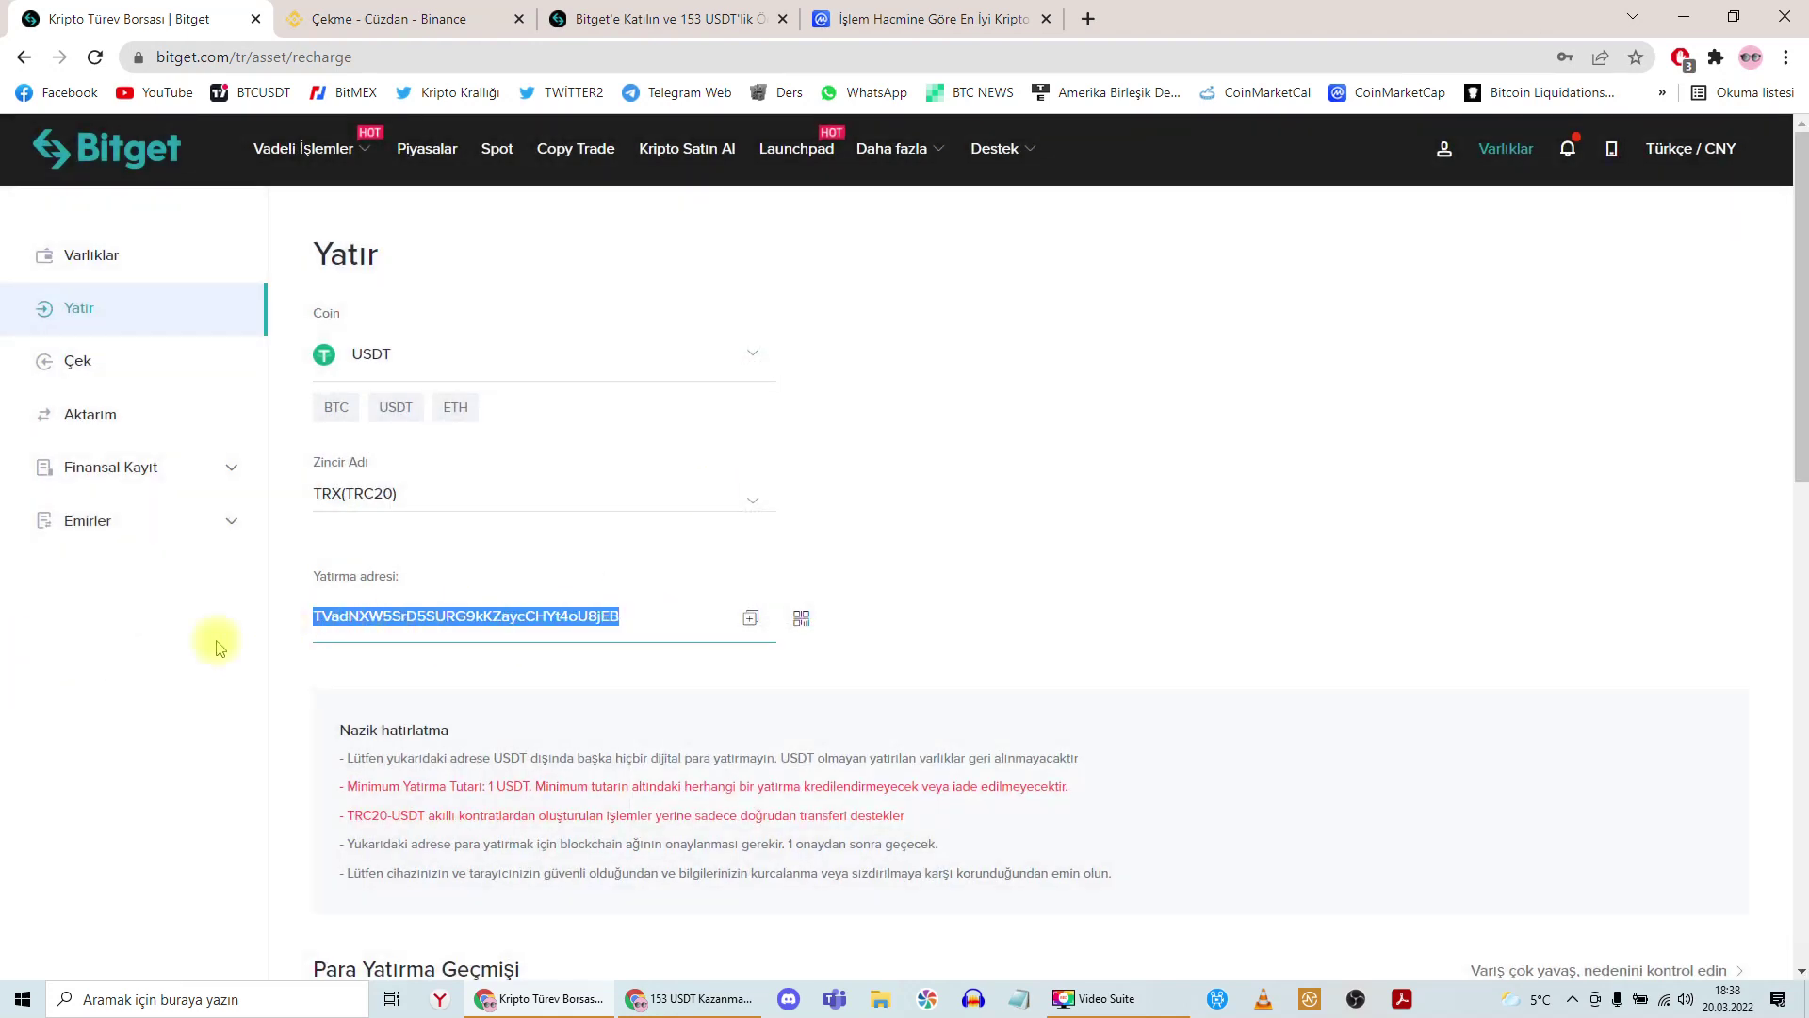
pyautogui.click(750, 622)
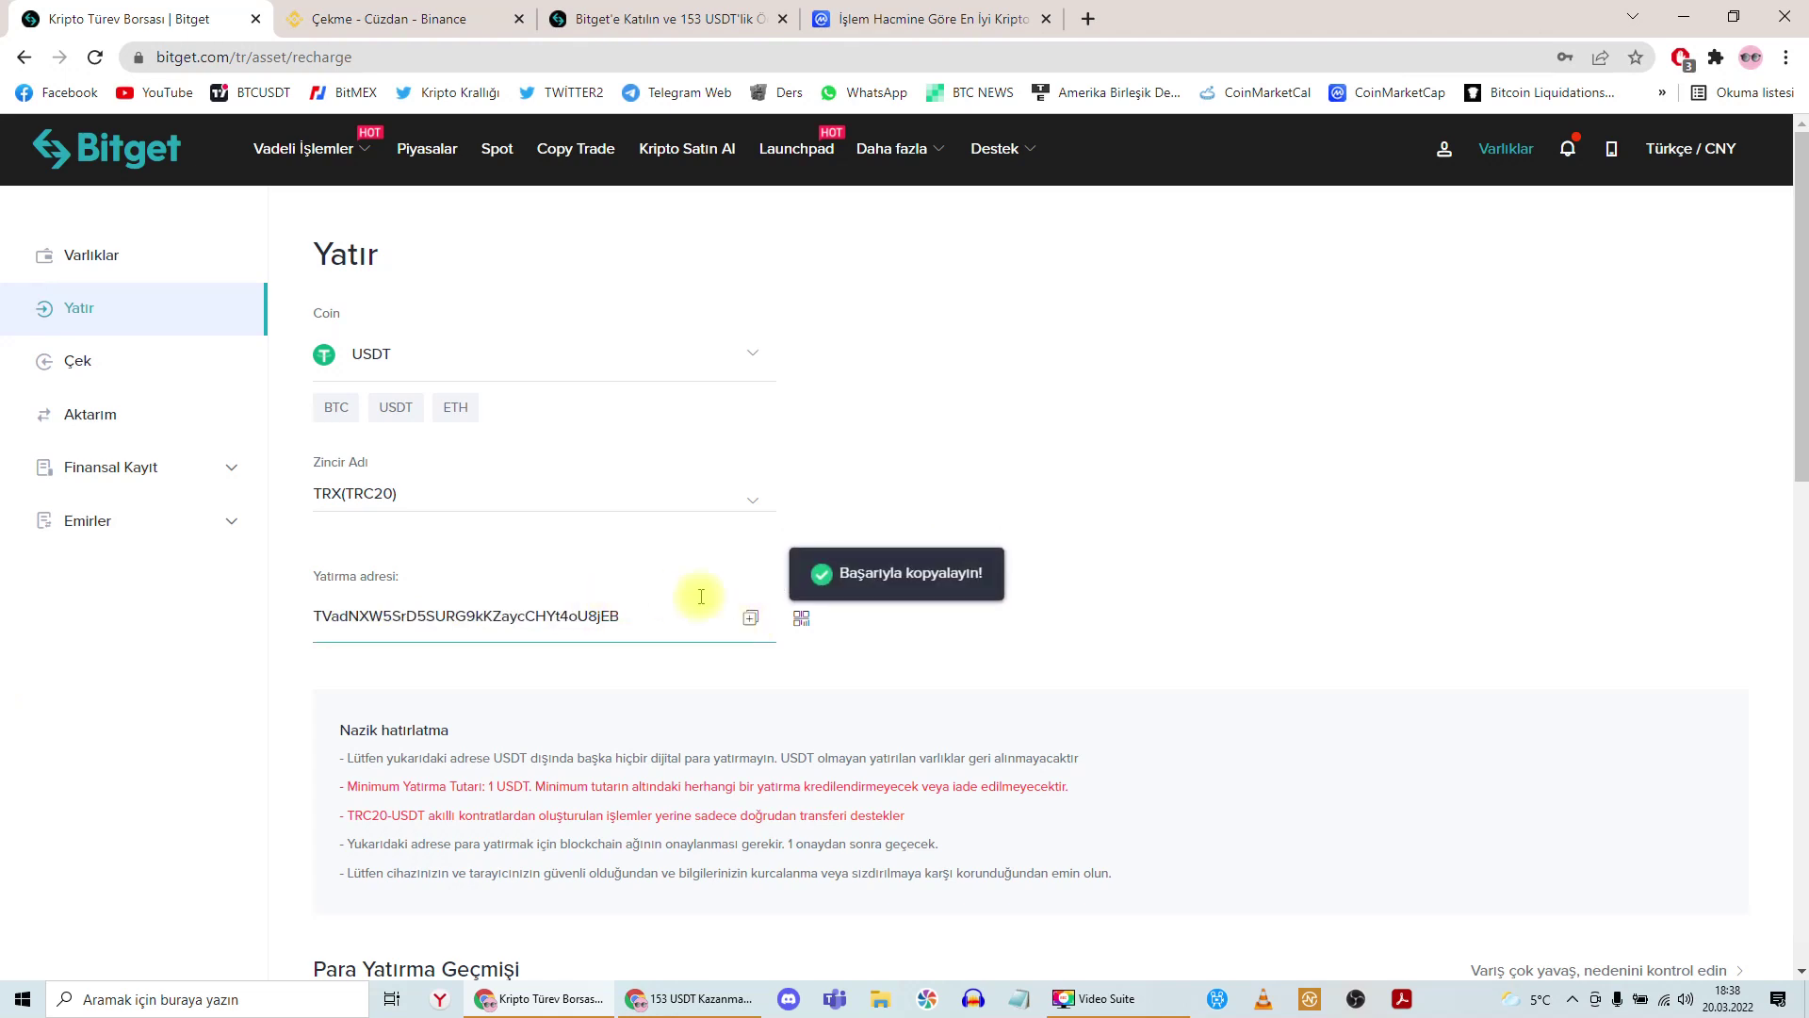
pyautogui.click(435, 17)
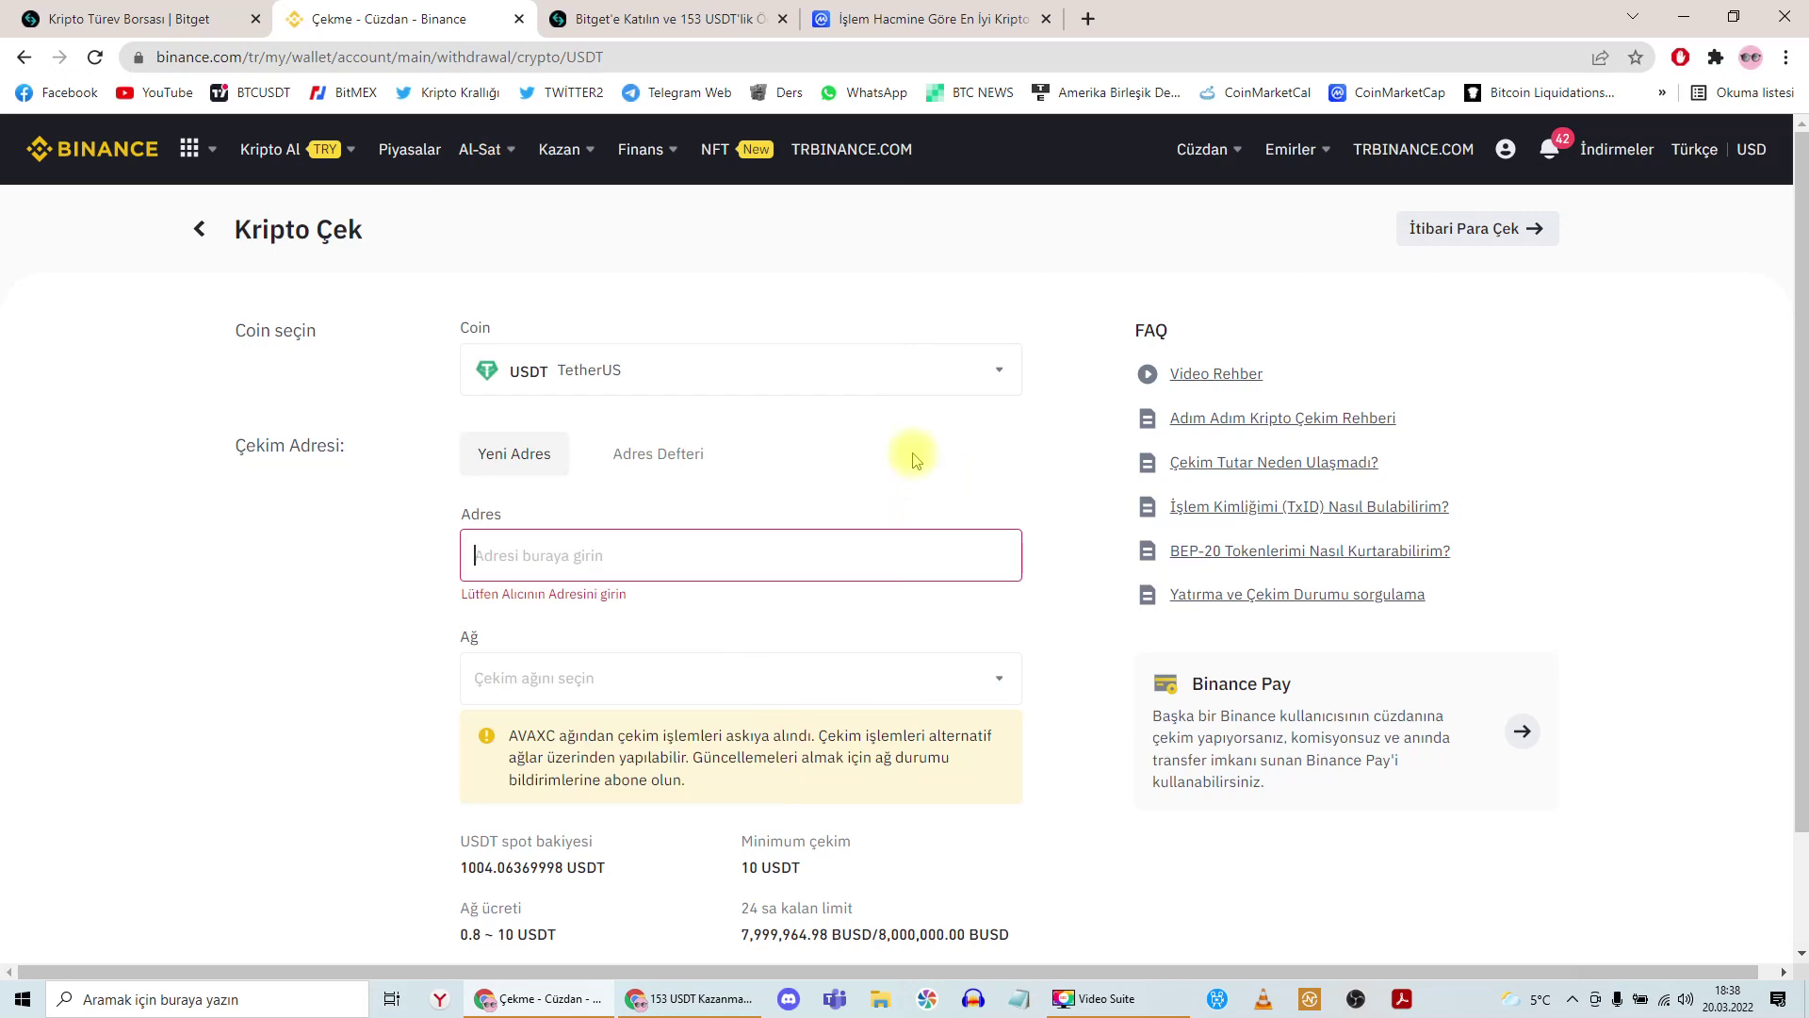
pyautogui.moveTo(1220, 149)
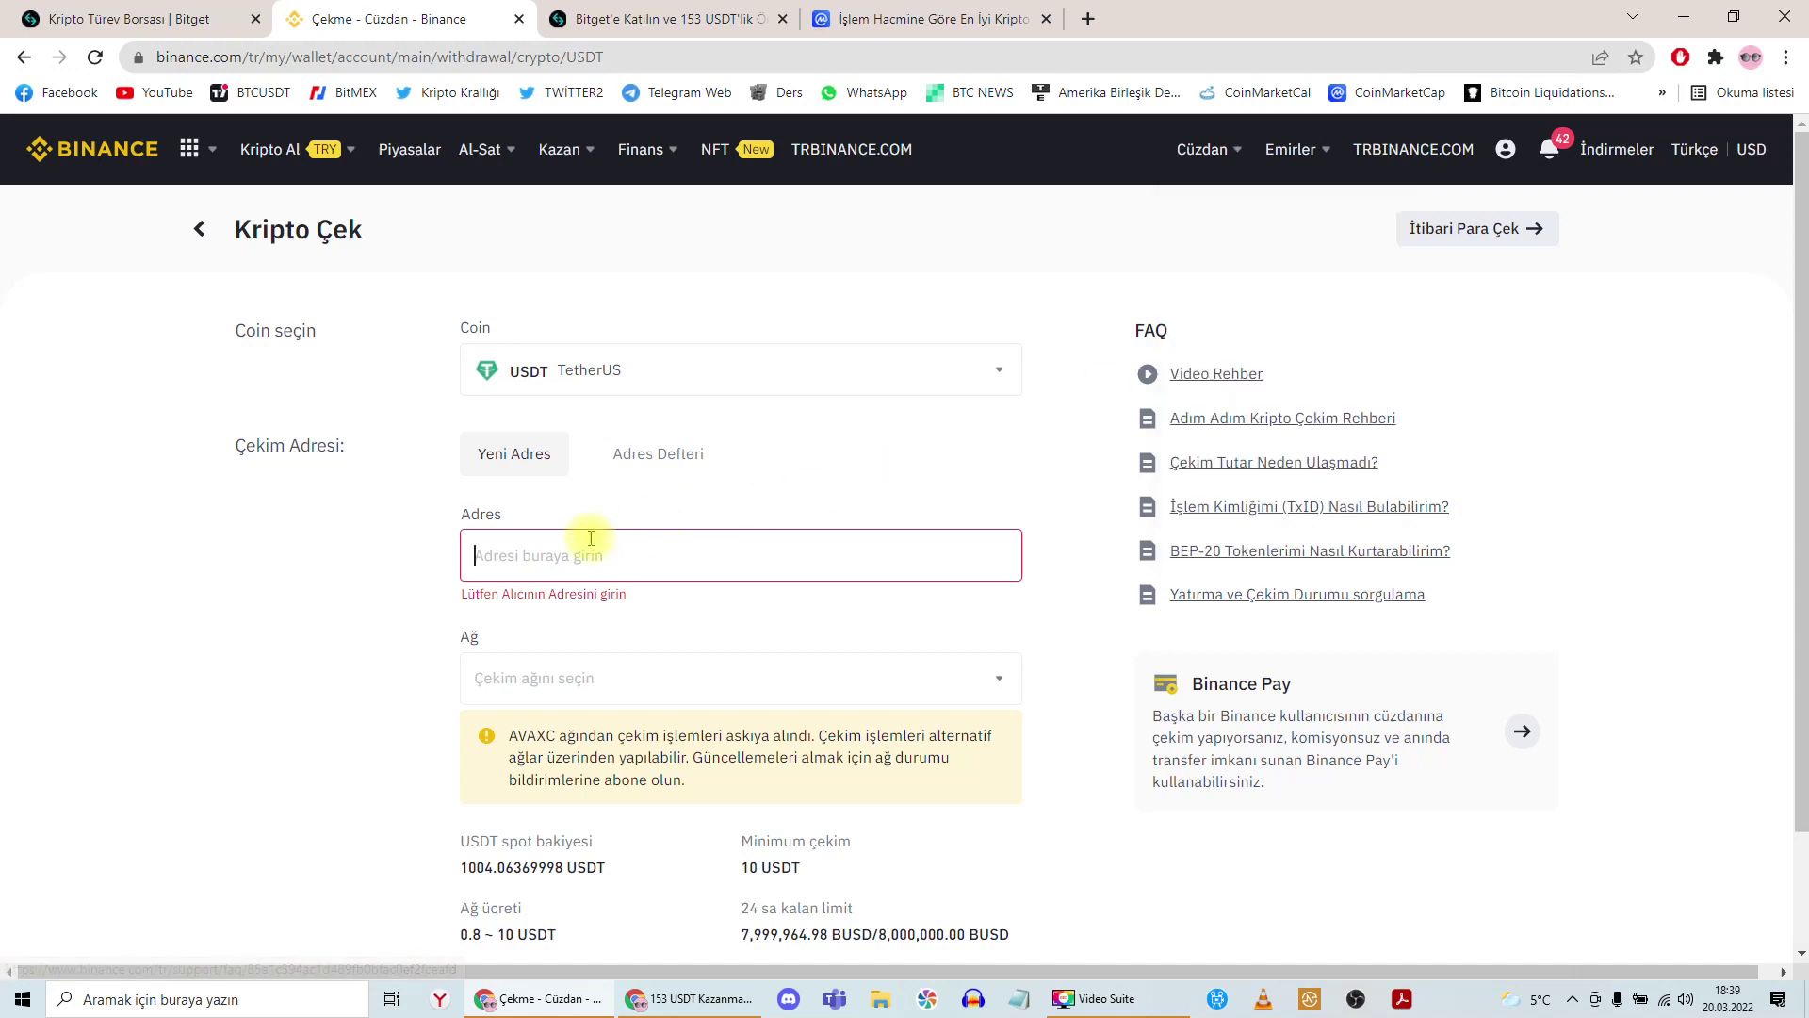
pyautogui.click(571, 570)
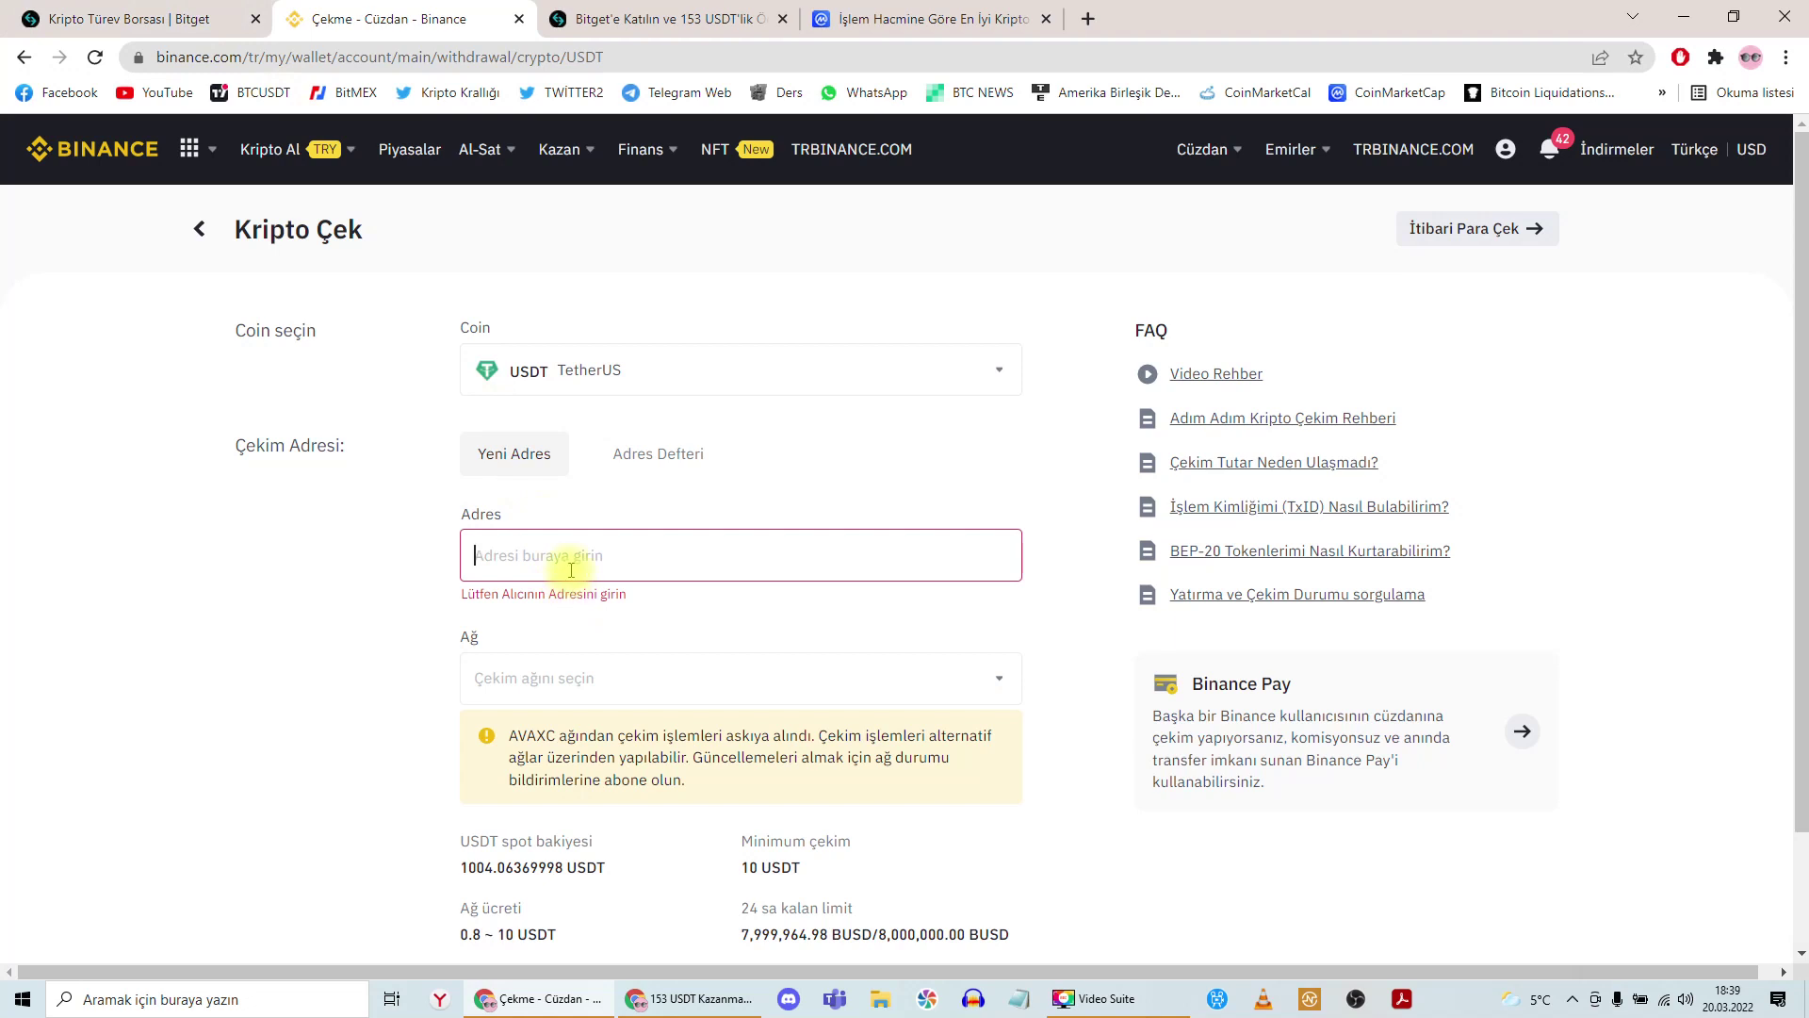
pyautogui.hotkey('ctrl', 'v')
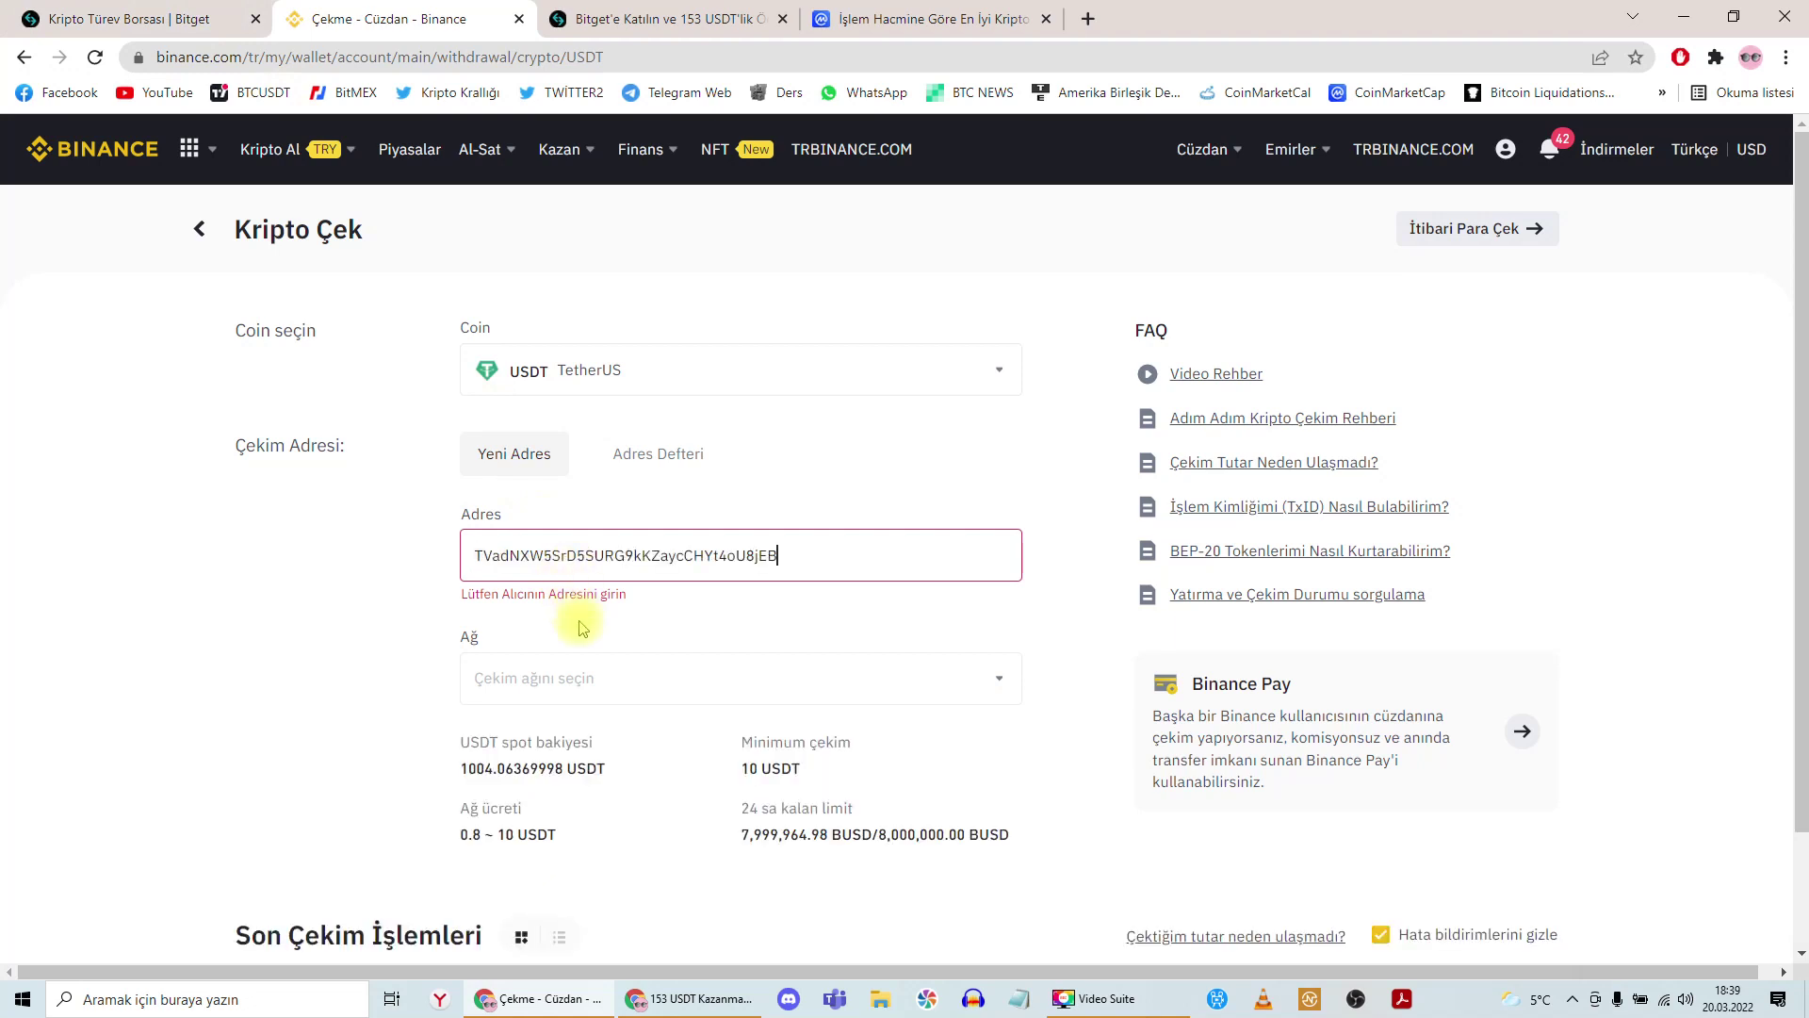
# - Set the Binance withdrawal network to TRX Tron (TRC20) and check it against the chain on the Bitget deposit page
pyautogui.click(552, 685)
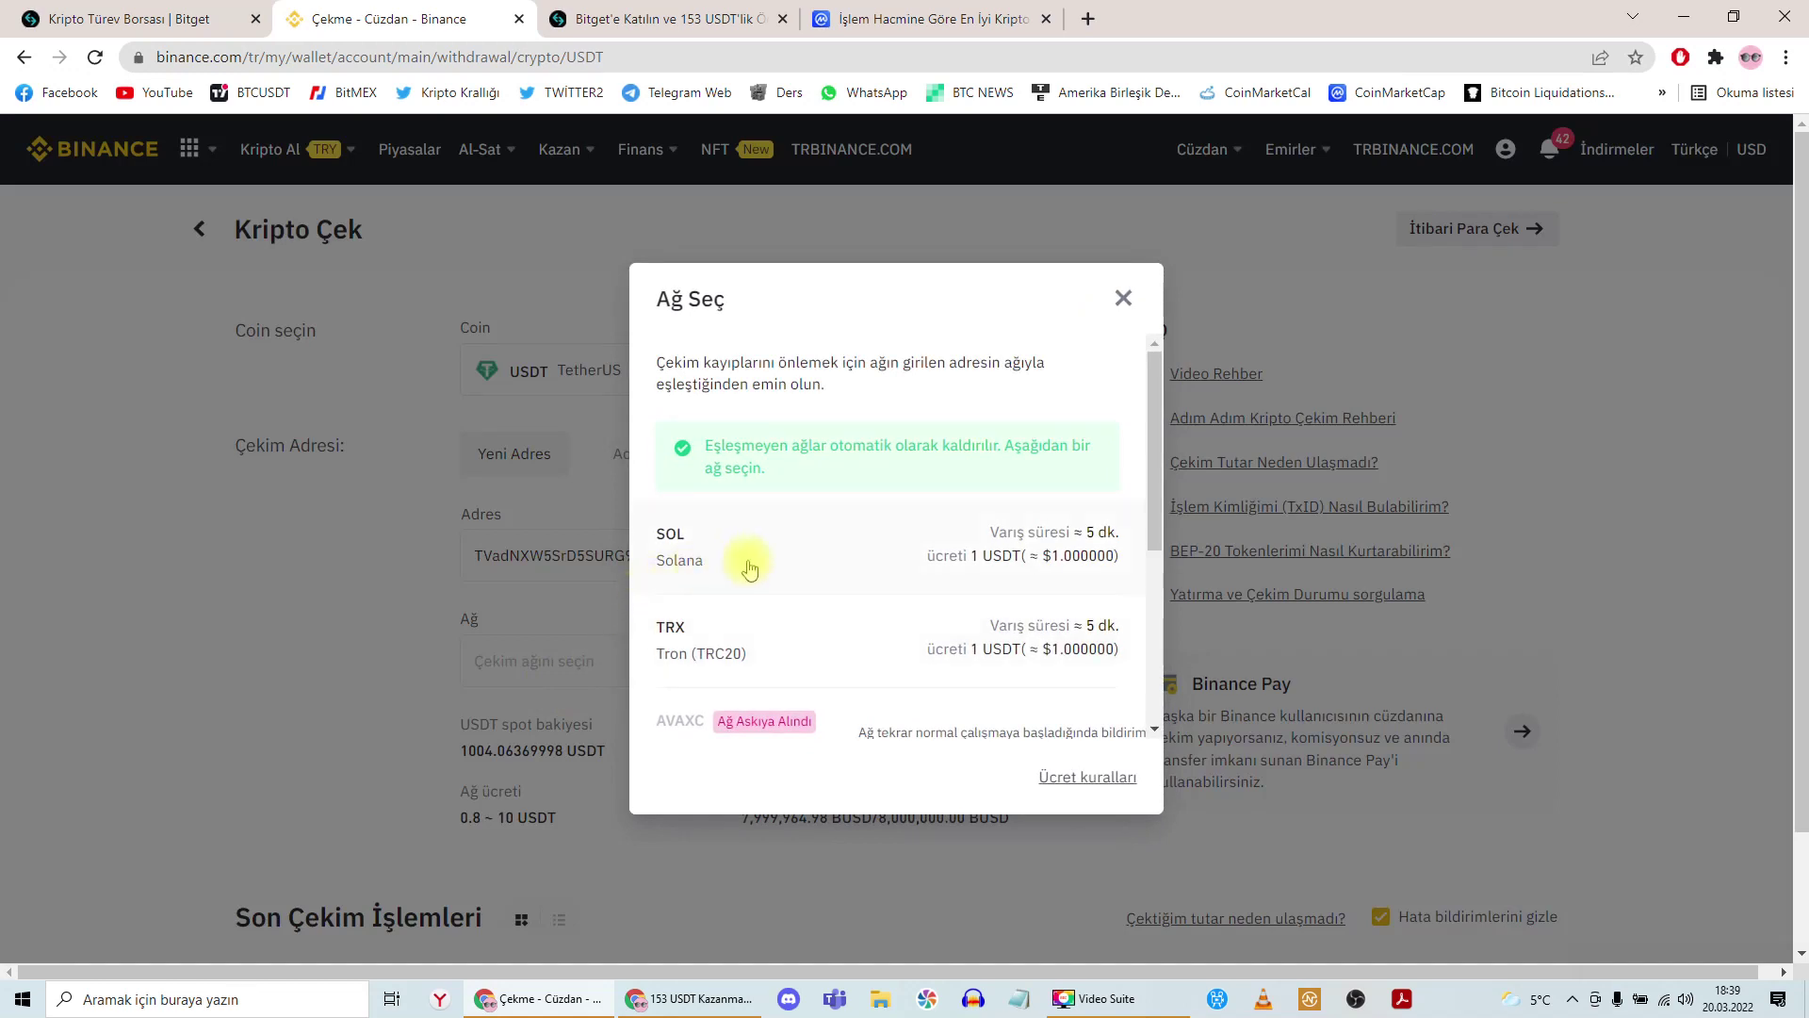
pyautogui.scroll(-2, 749, 646)
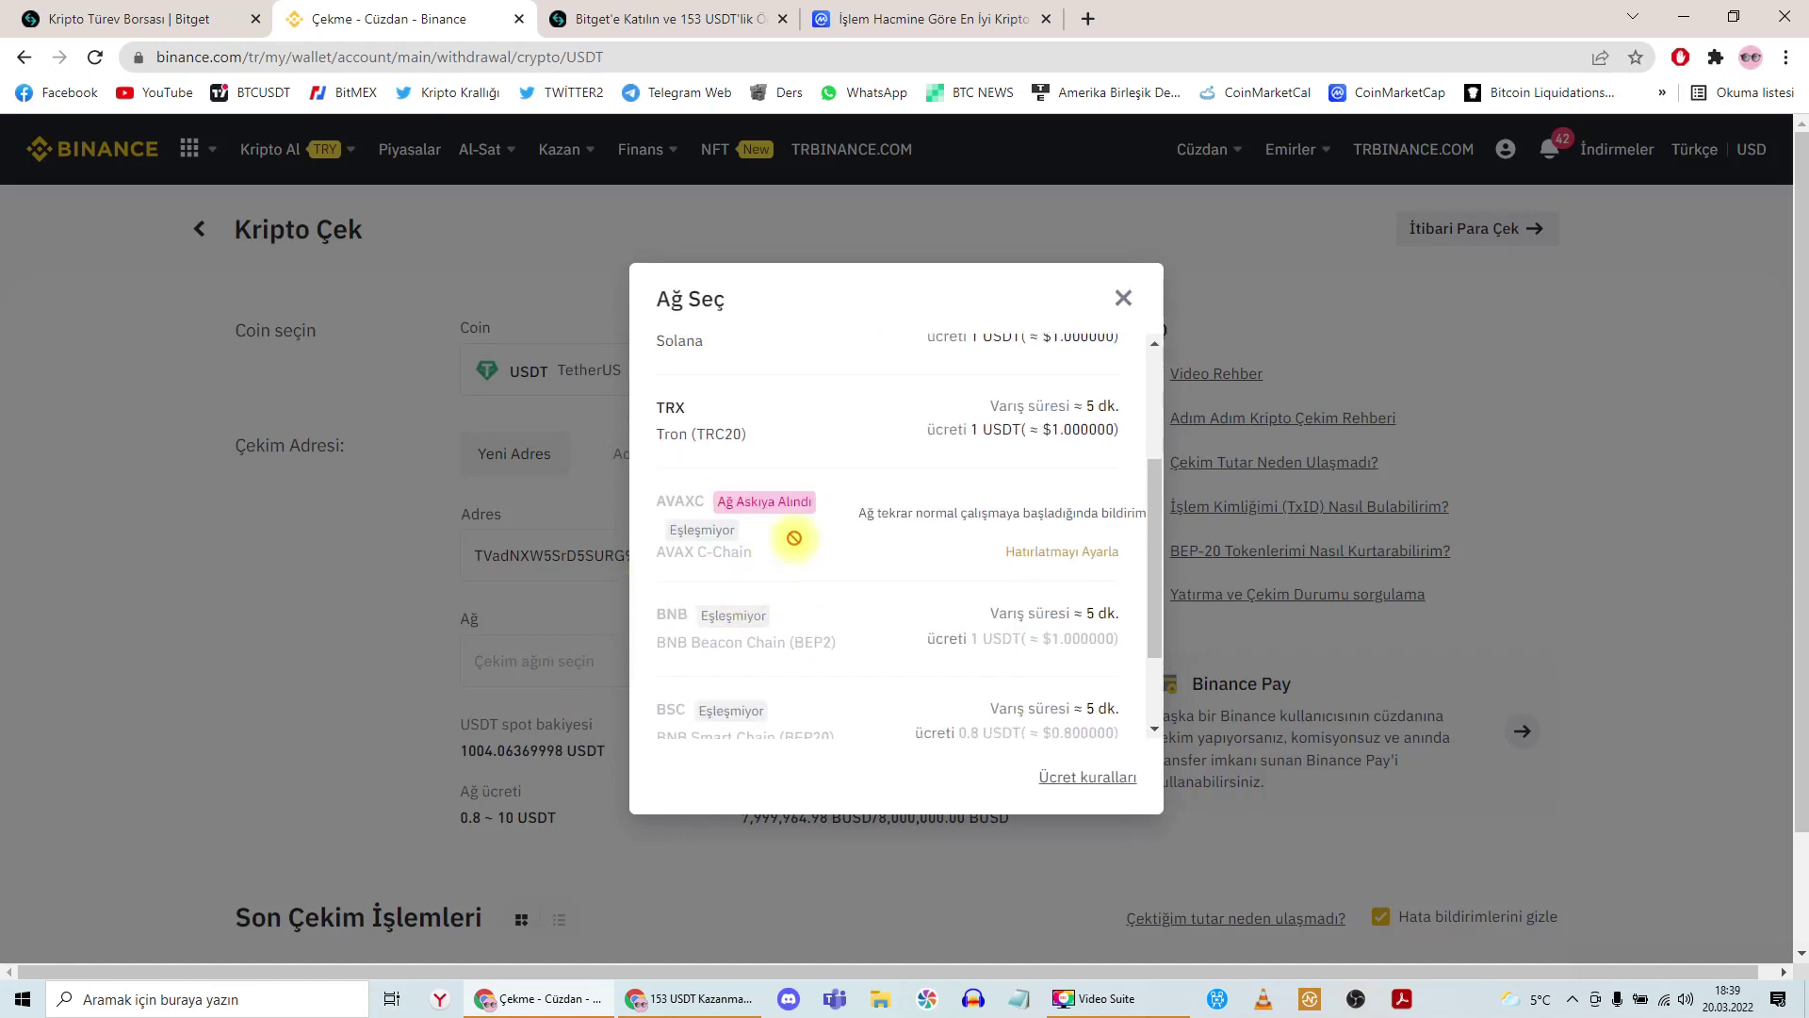
pyautogui.scroll(3, 876, 548)
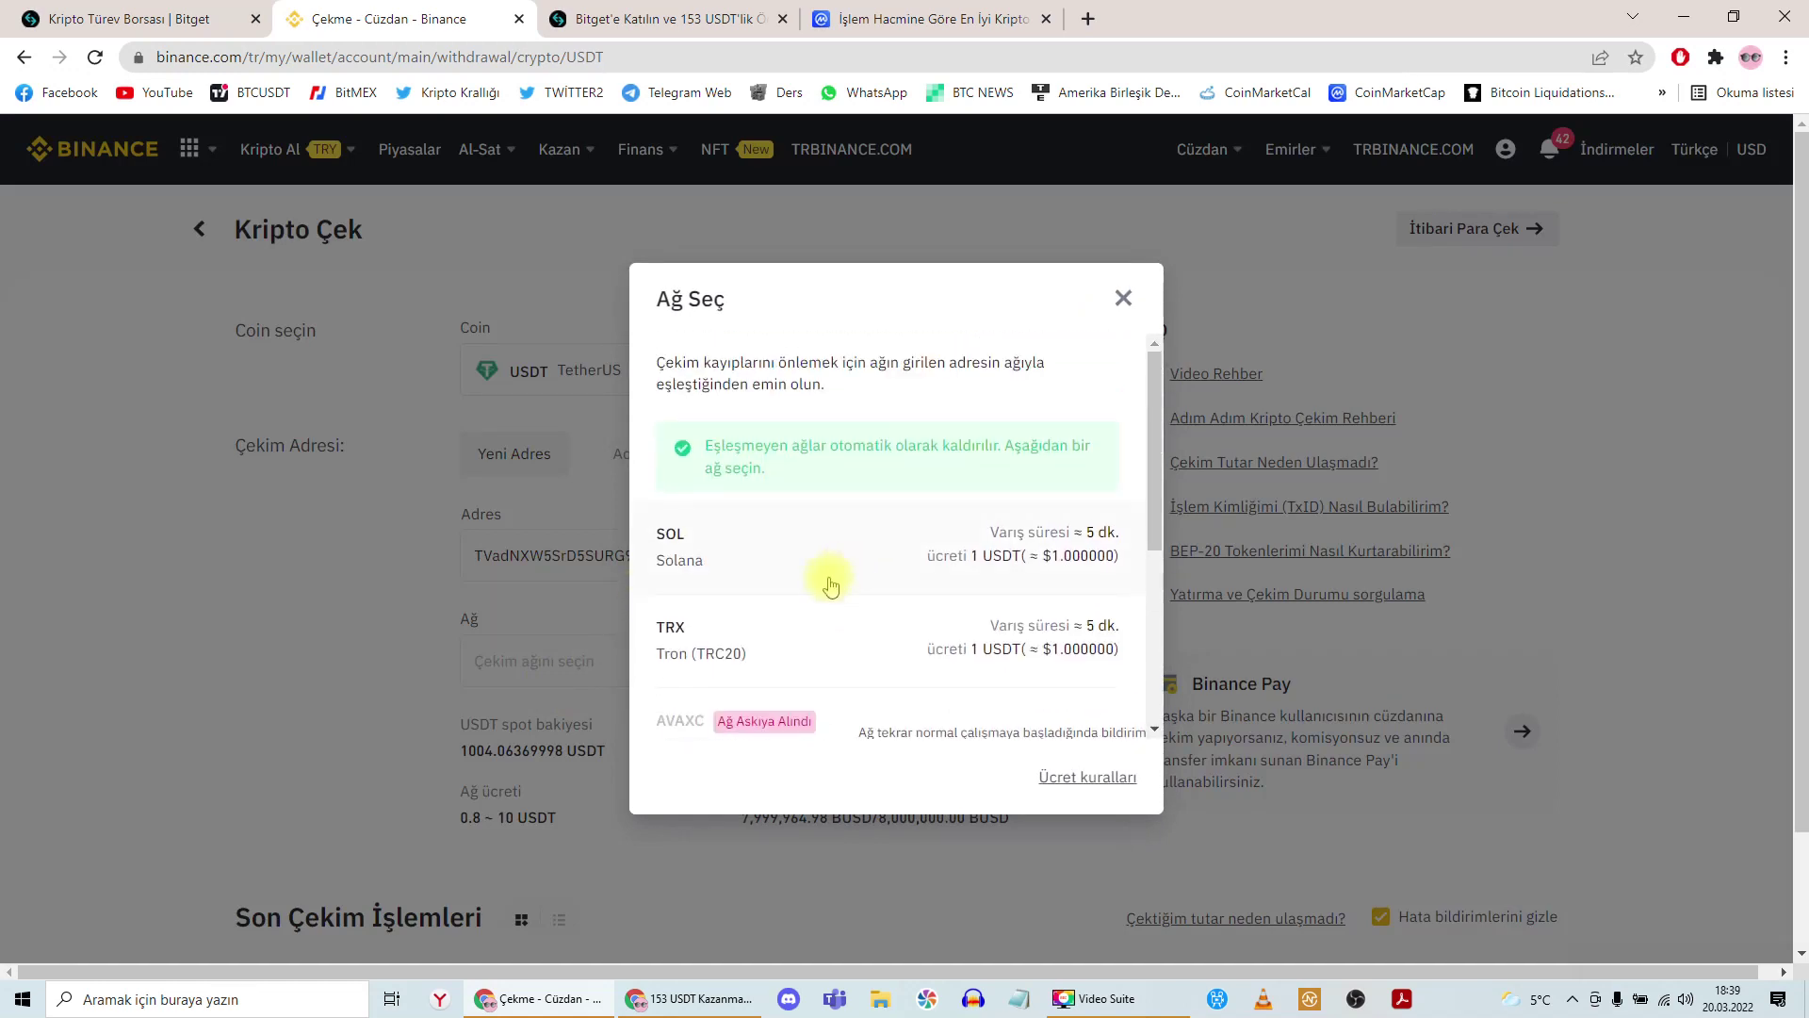
pyautogui.click(762, 649)
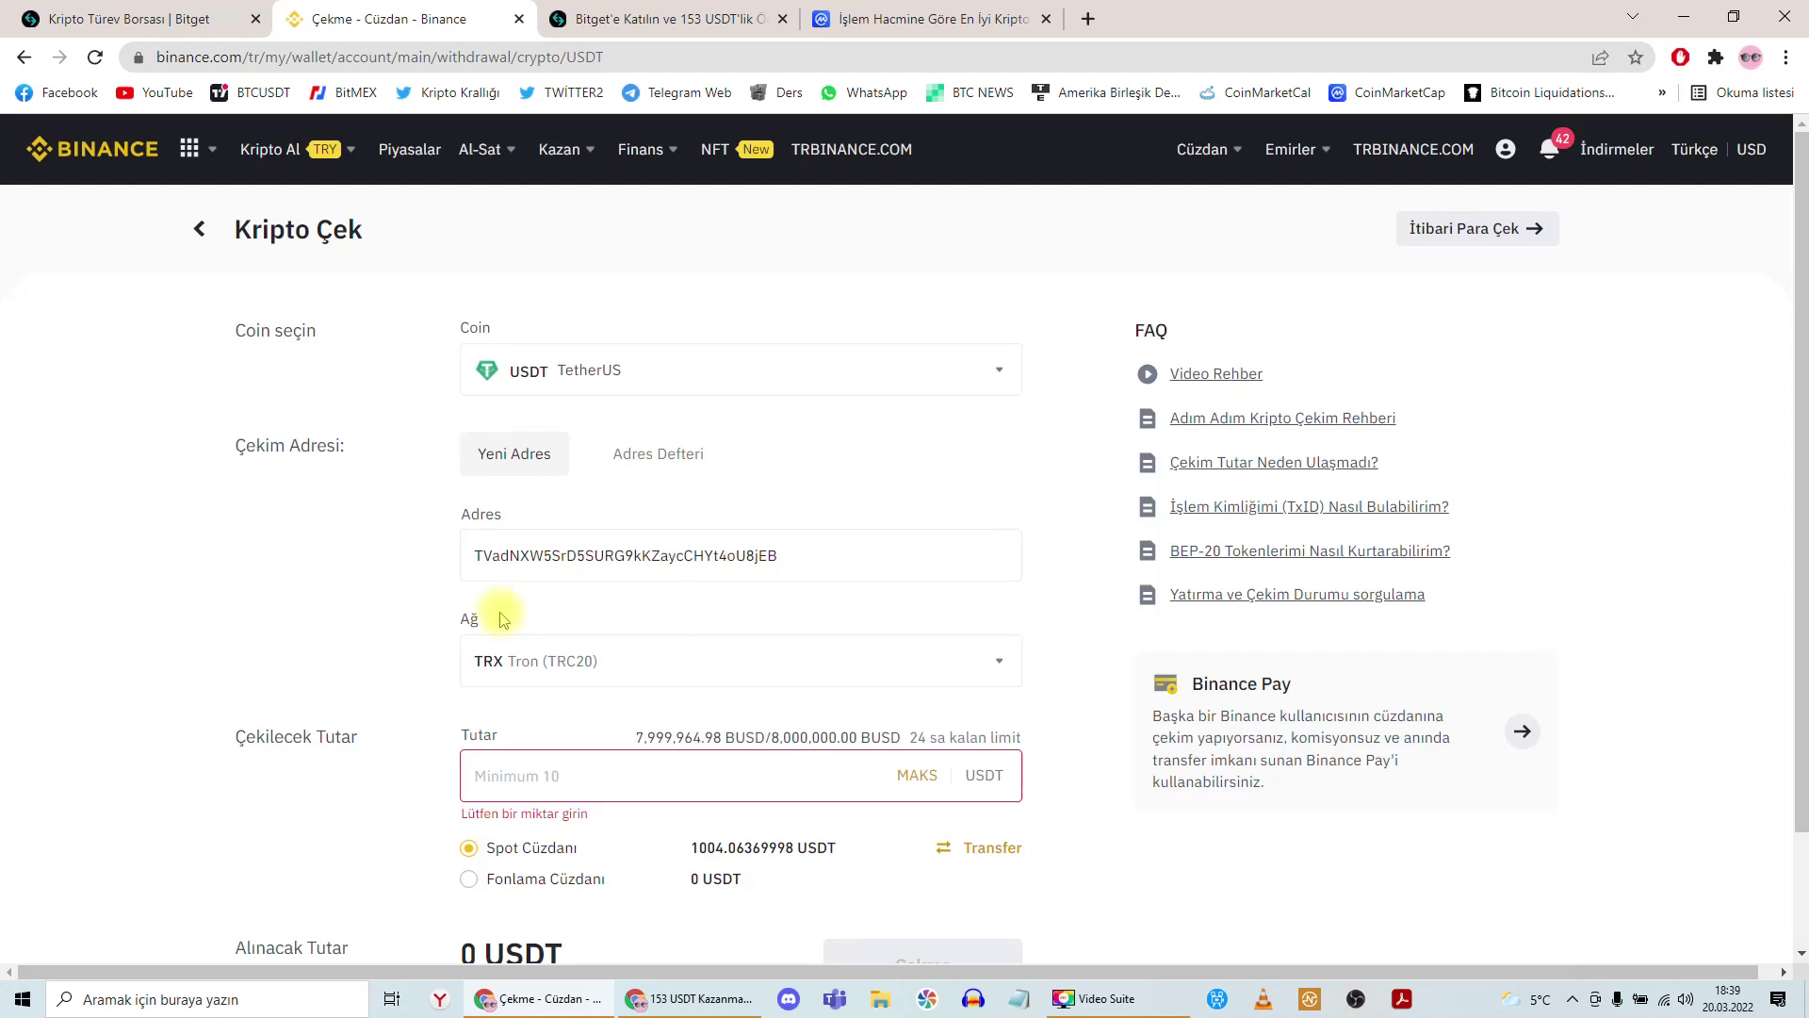
pyautogui.click(132, 12)
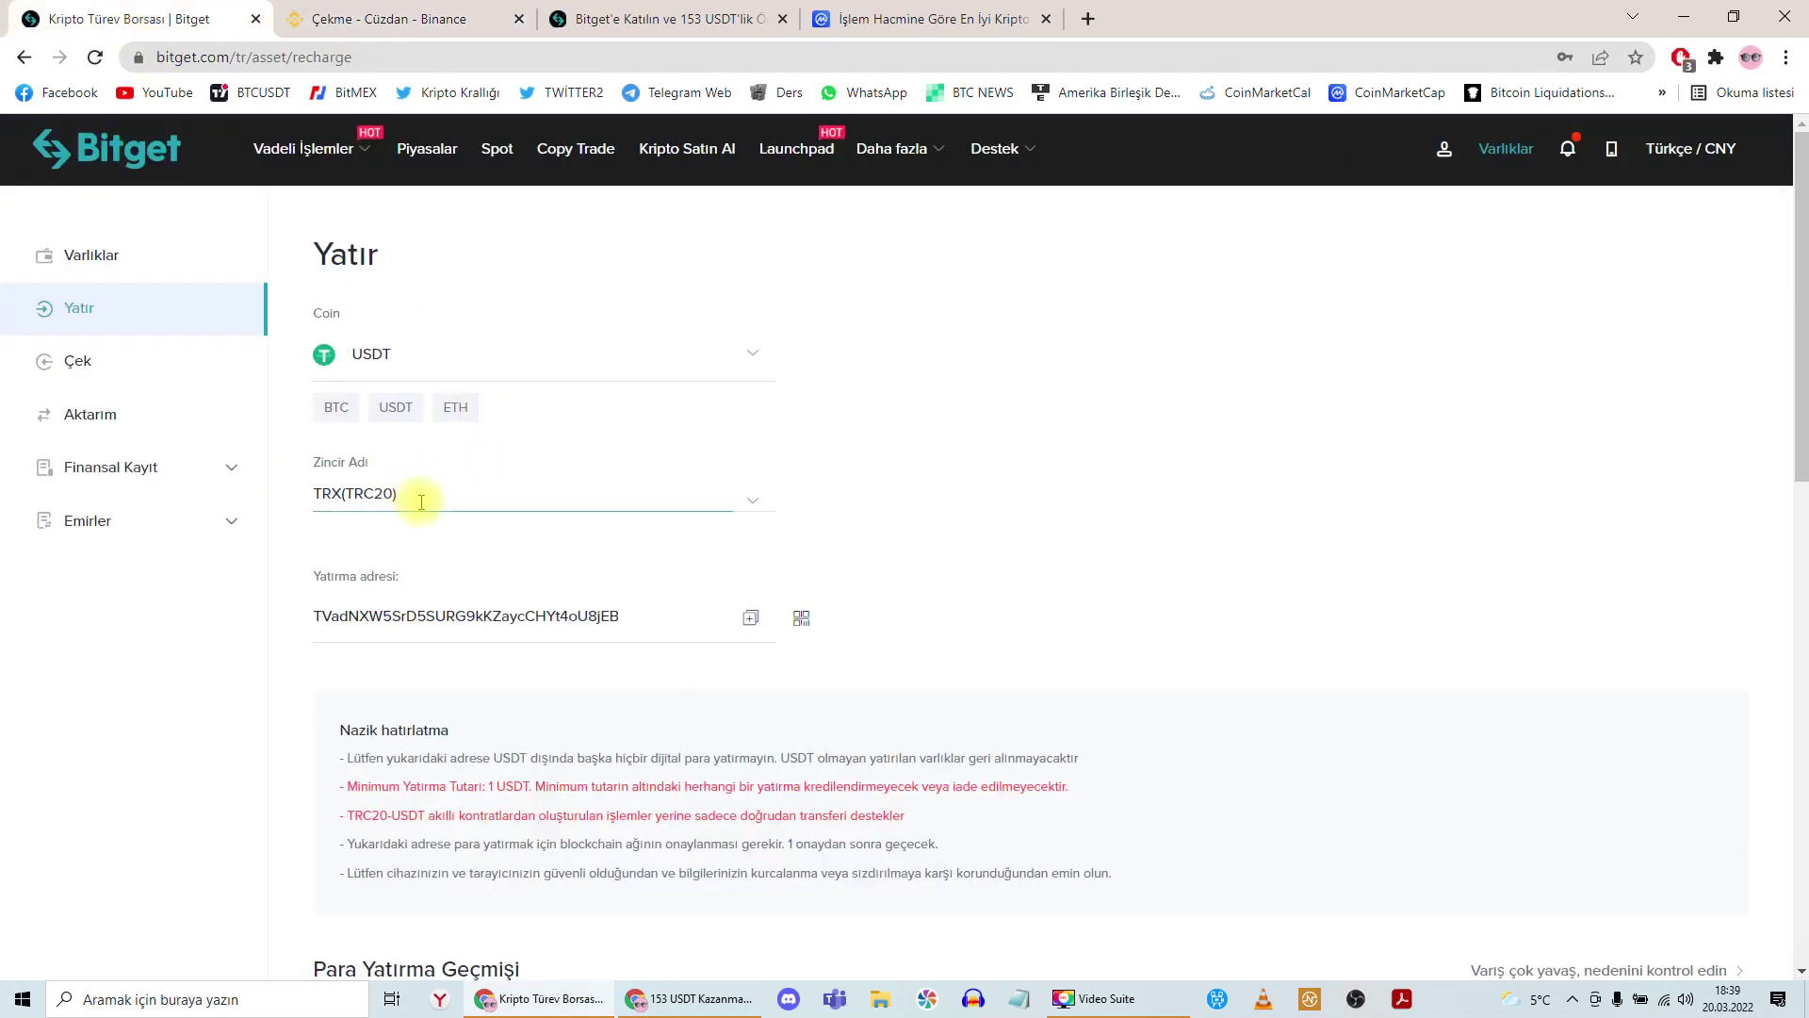
pyautogui.click(377, 19)
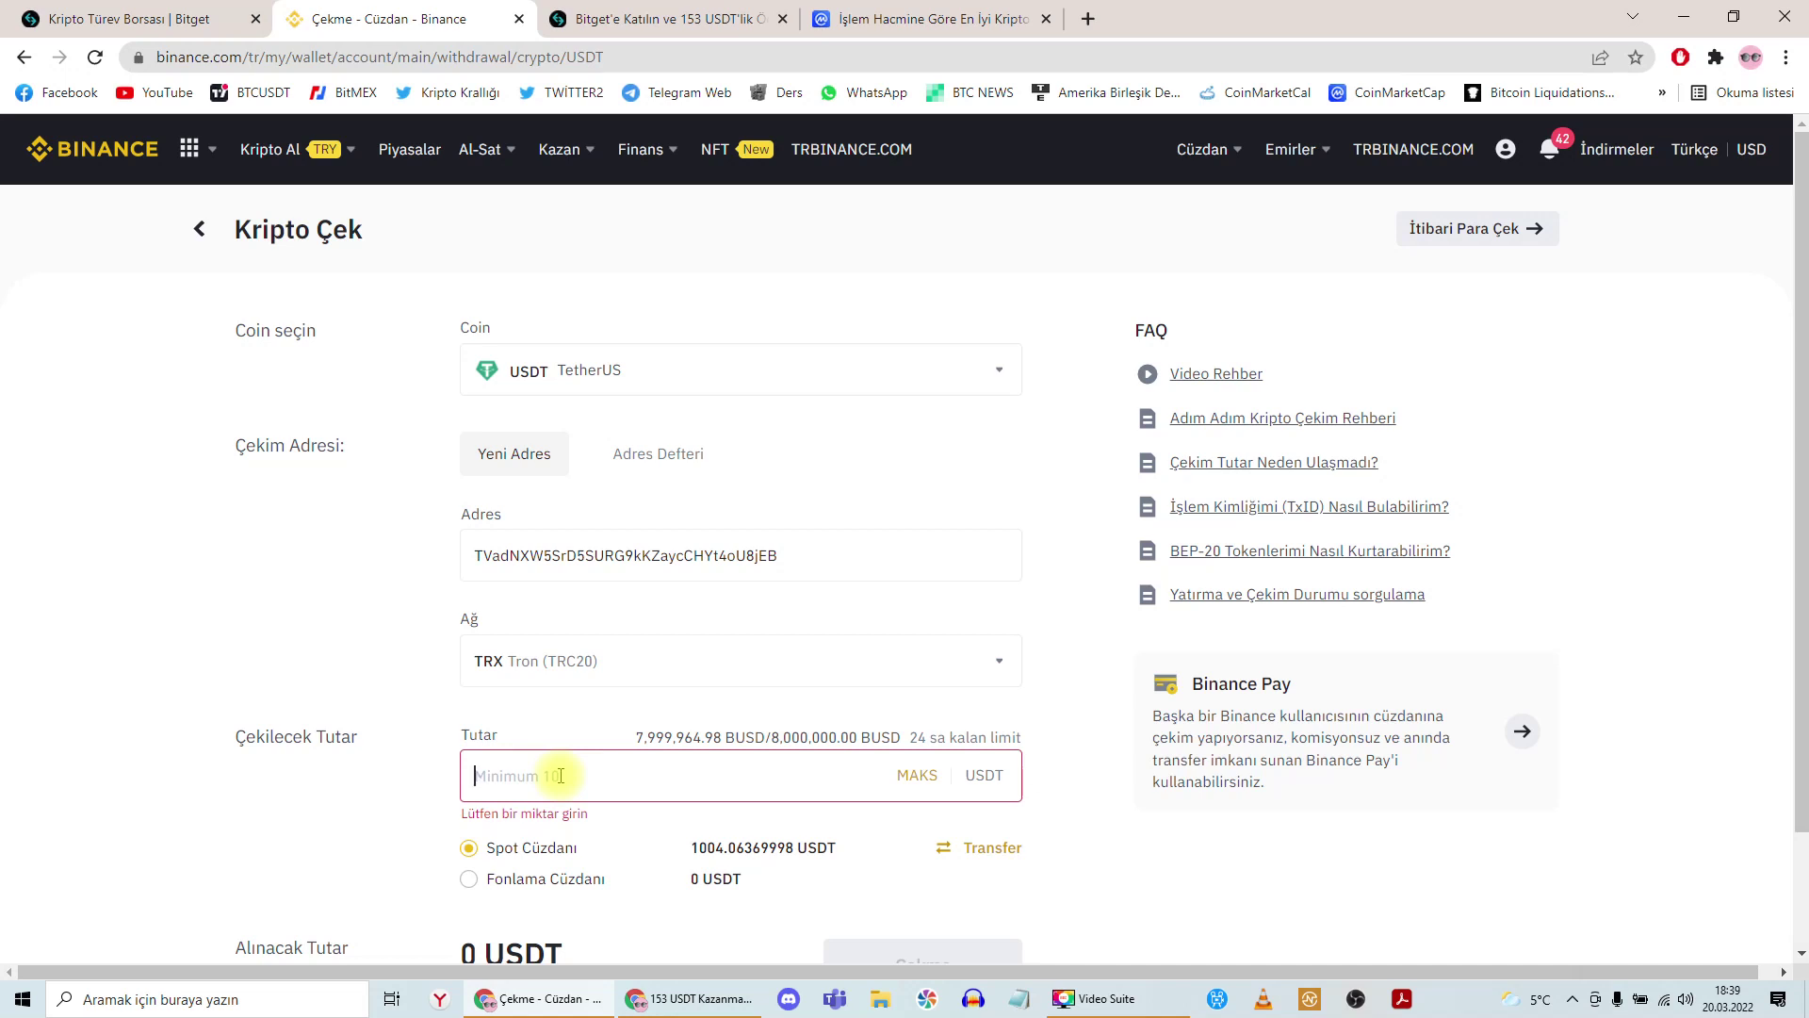
# - Set the withdrawal amount to 1001 USDT from the spot wallet and reselect TRX Tron (TRC20) as the network
pyautogui.write('1001')
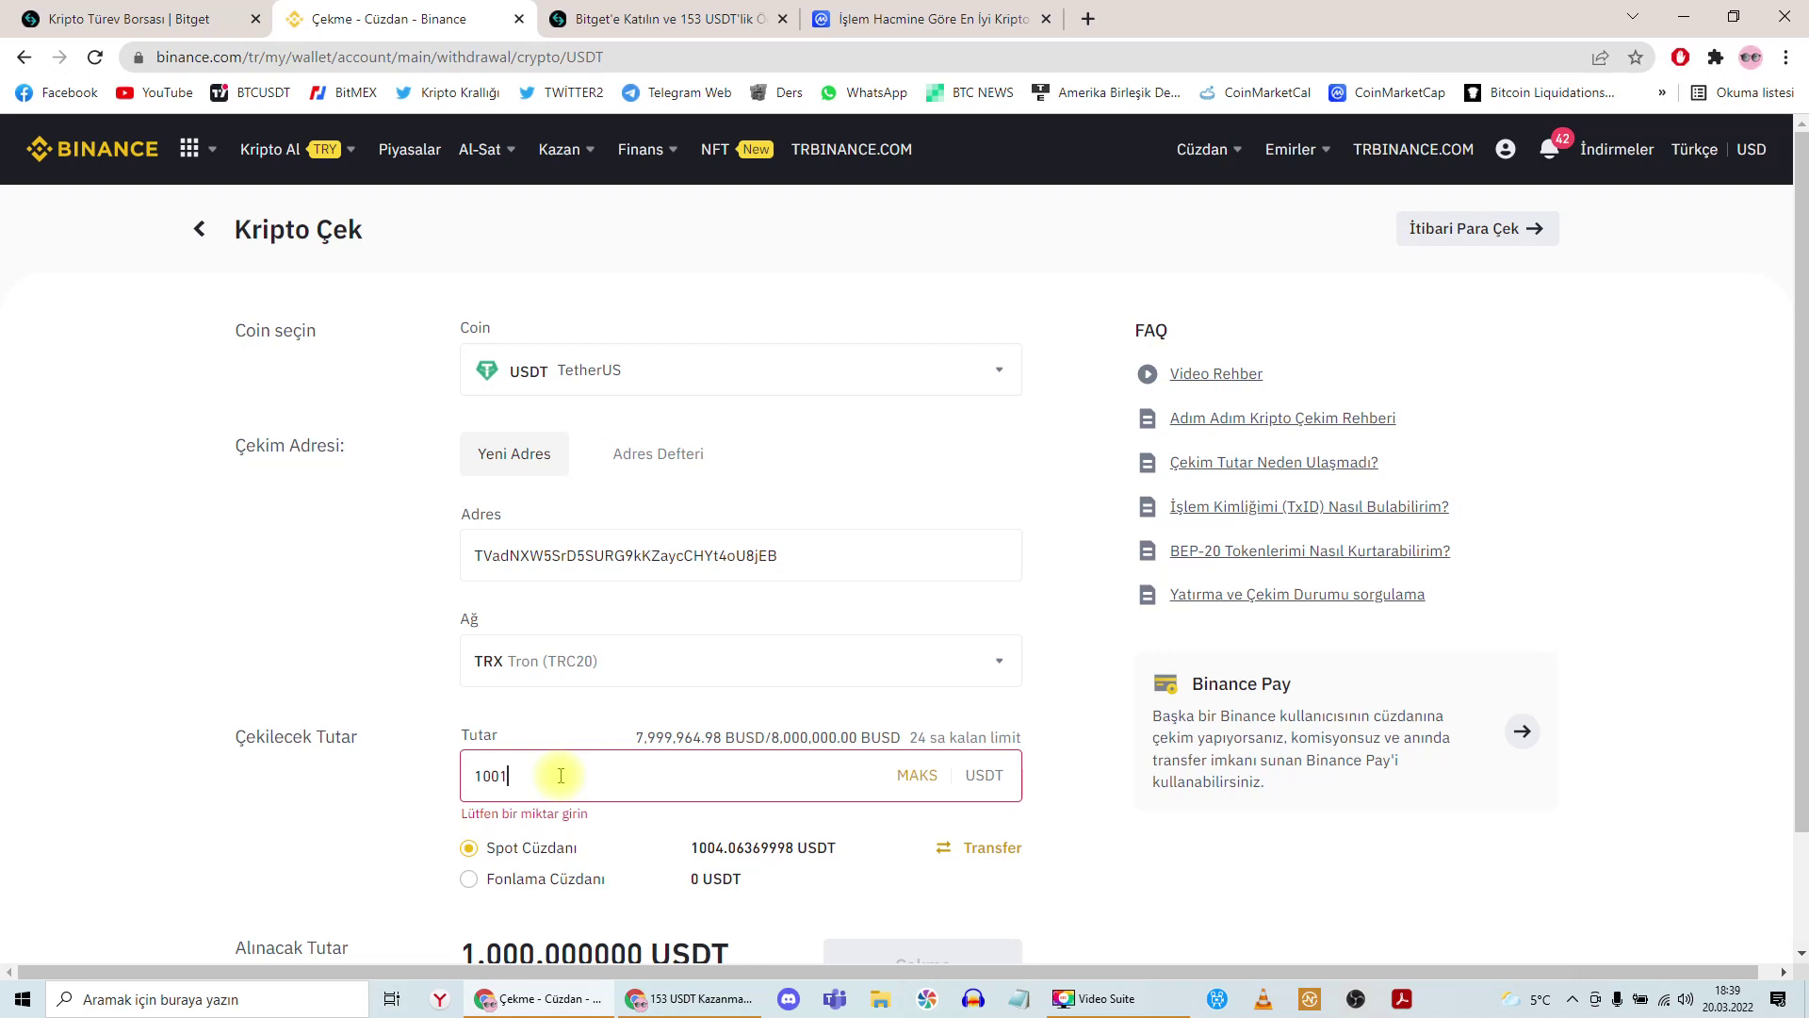
pyautogui.scroll(-1, 560, 774)
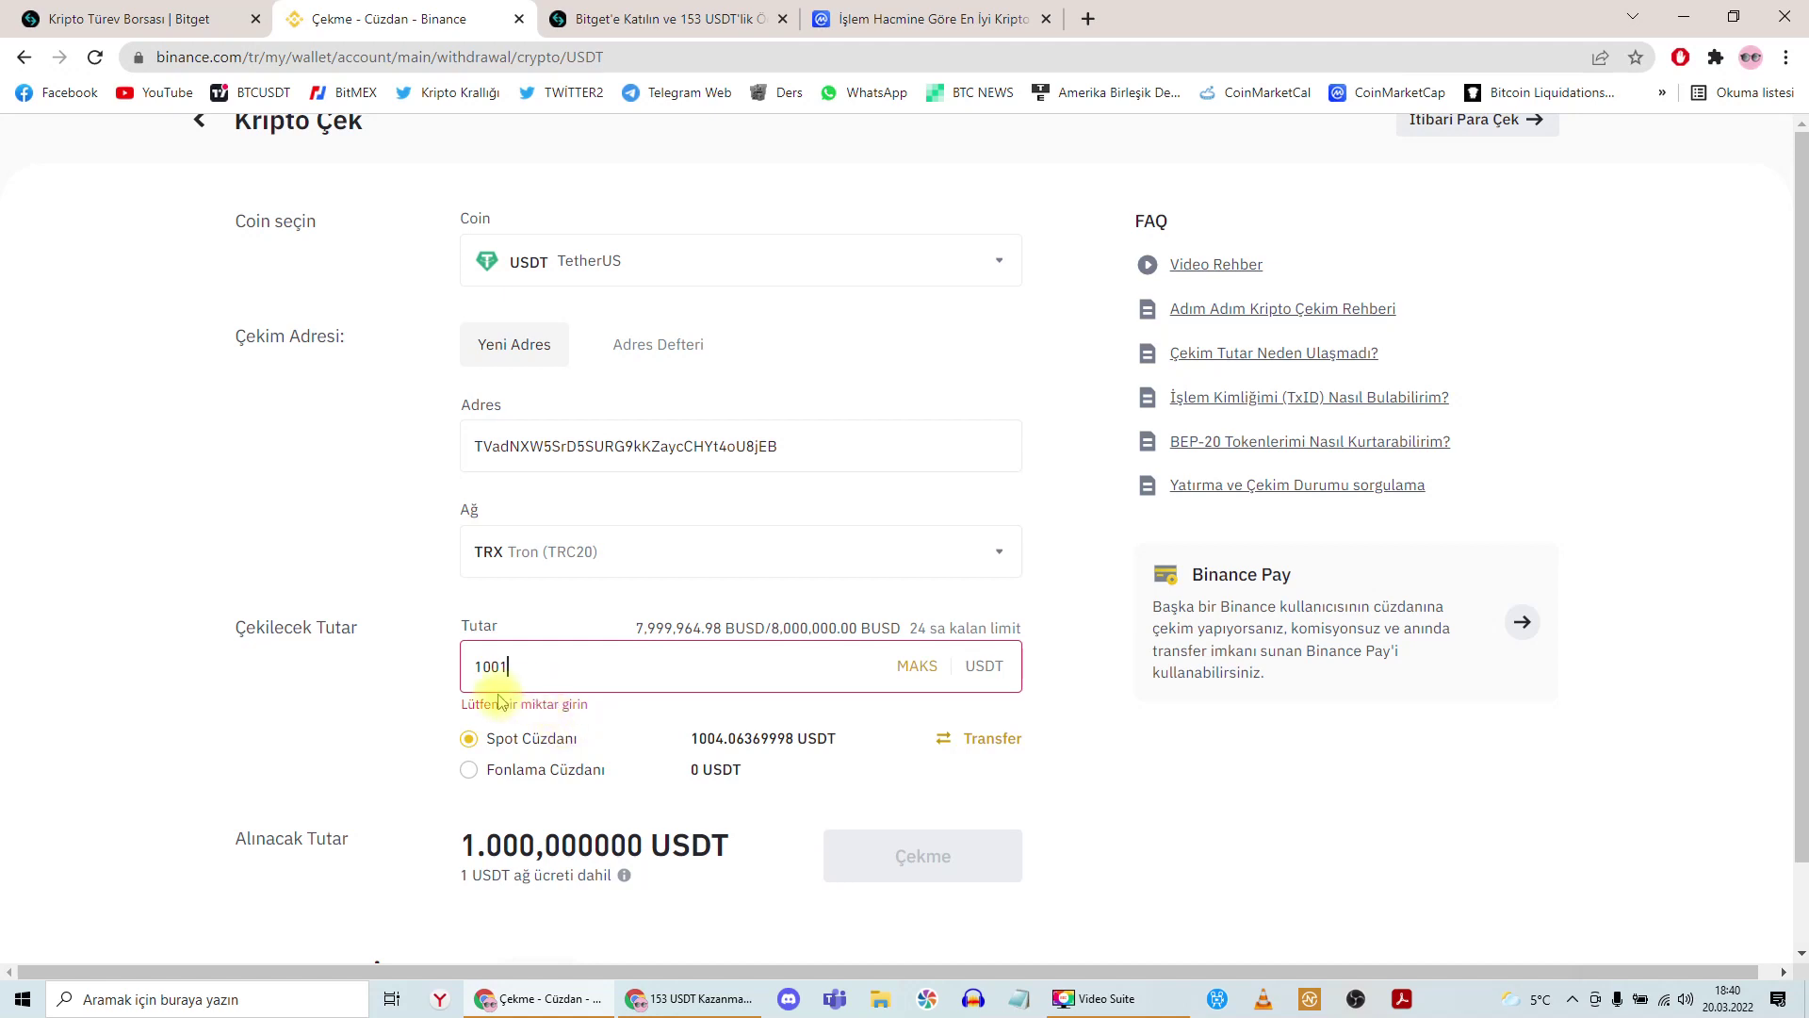
pyautogui.scroll(1, 637, 775)
pyautogui.scroll(1, 637, 775)
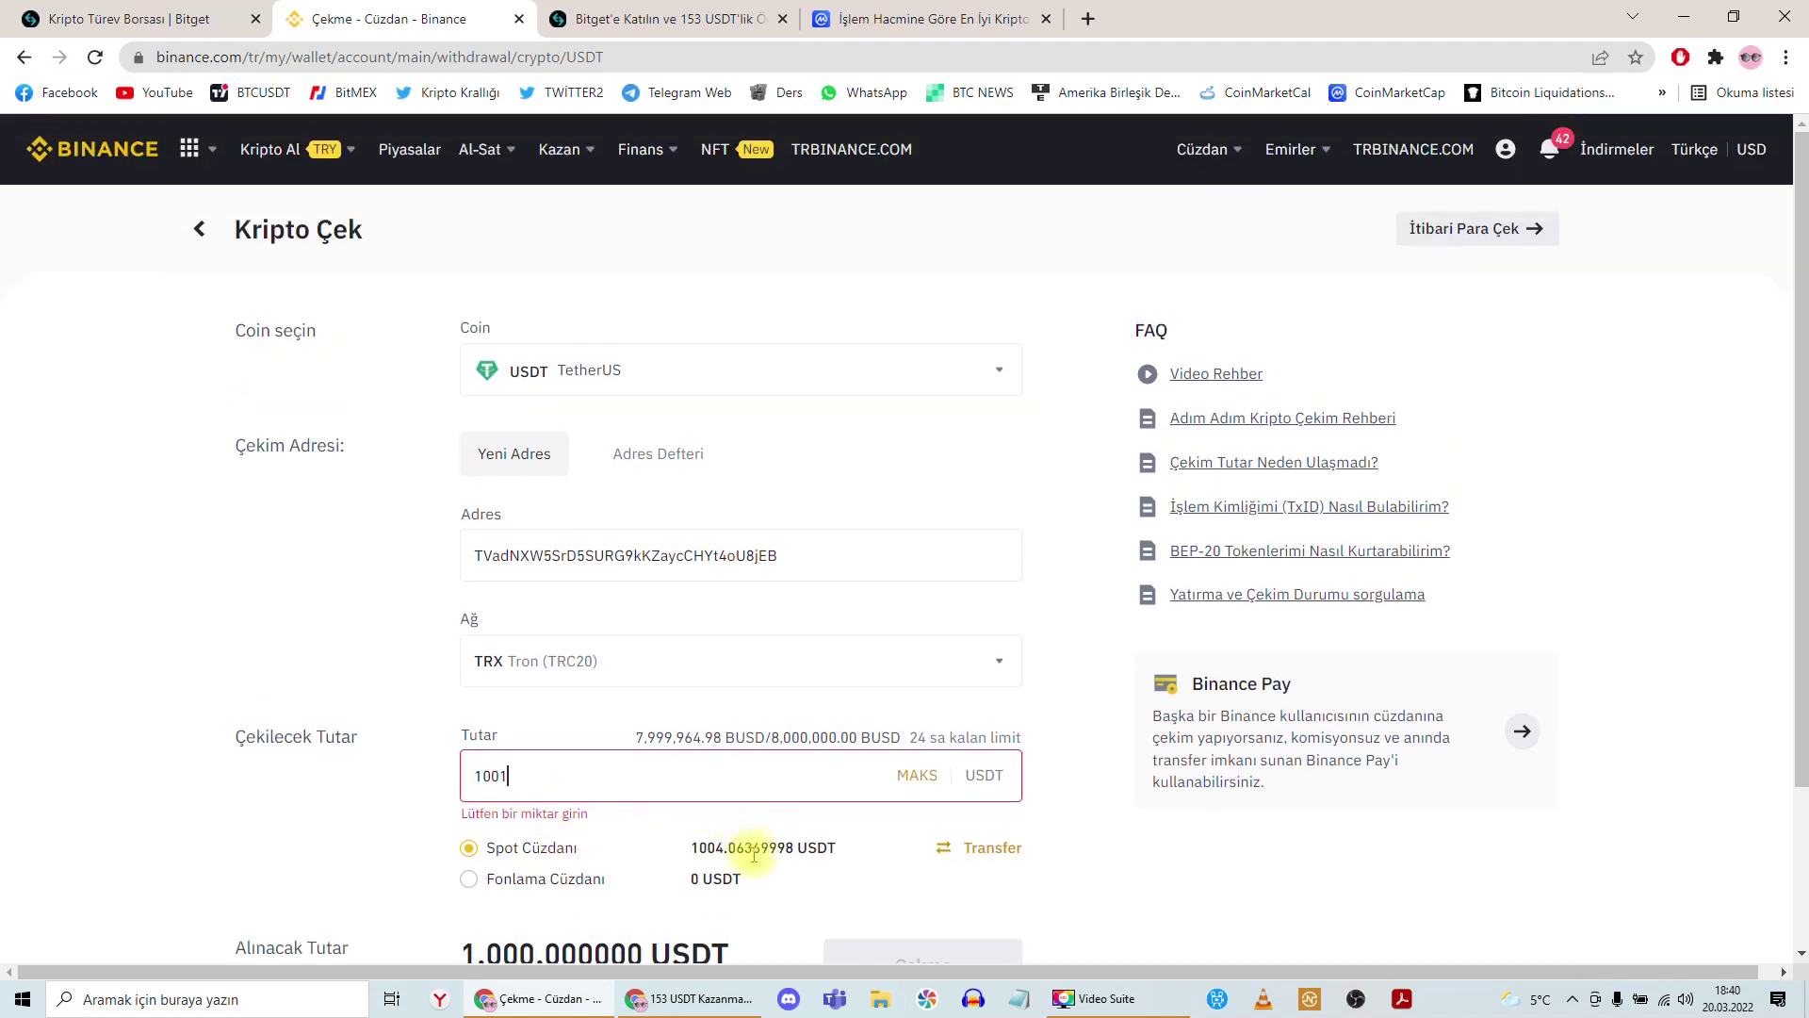
pyautogui.click(539, 659)
pyautogui.click(765, 645)
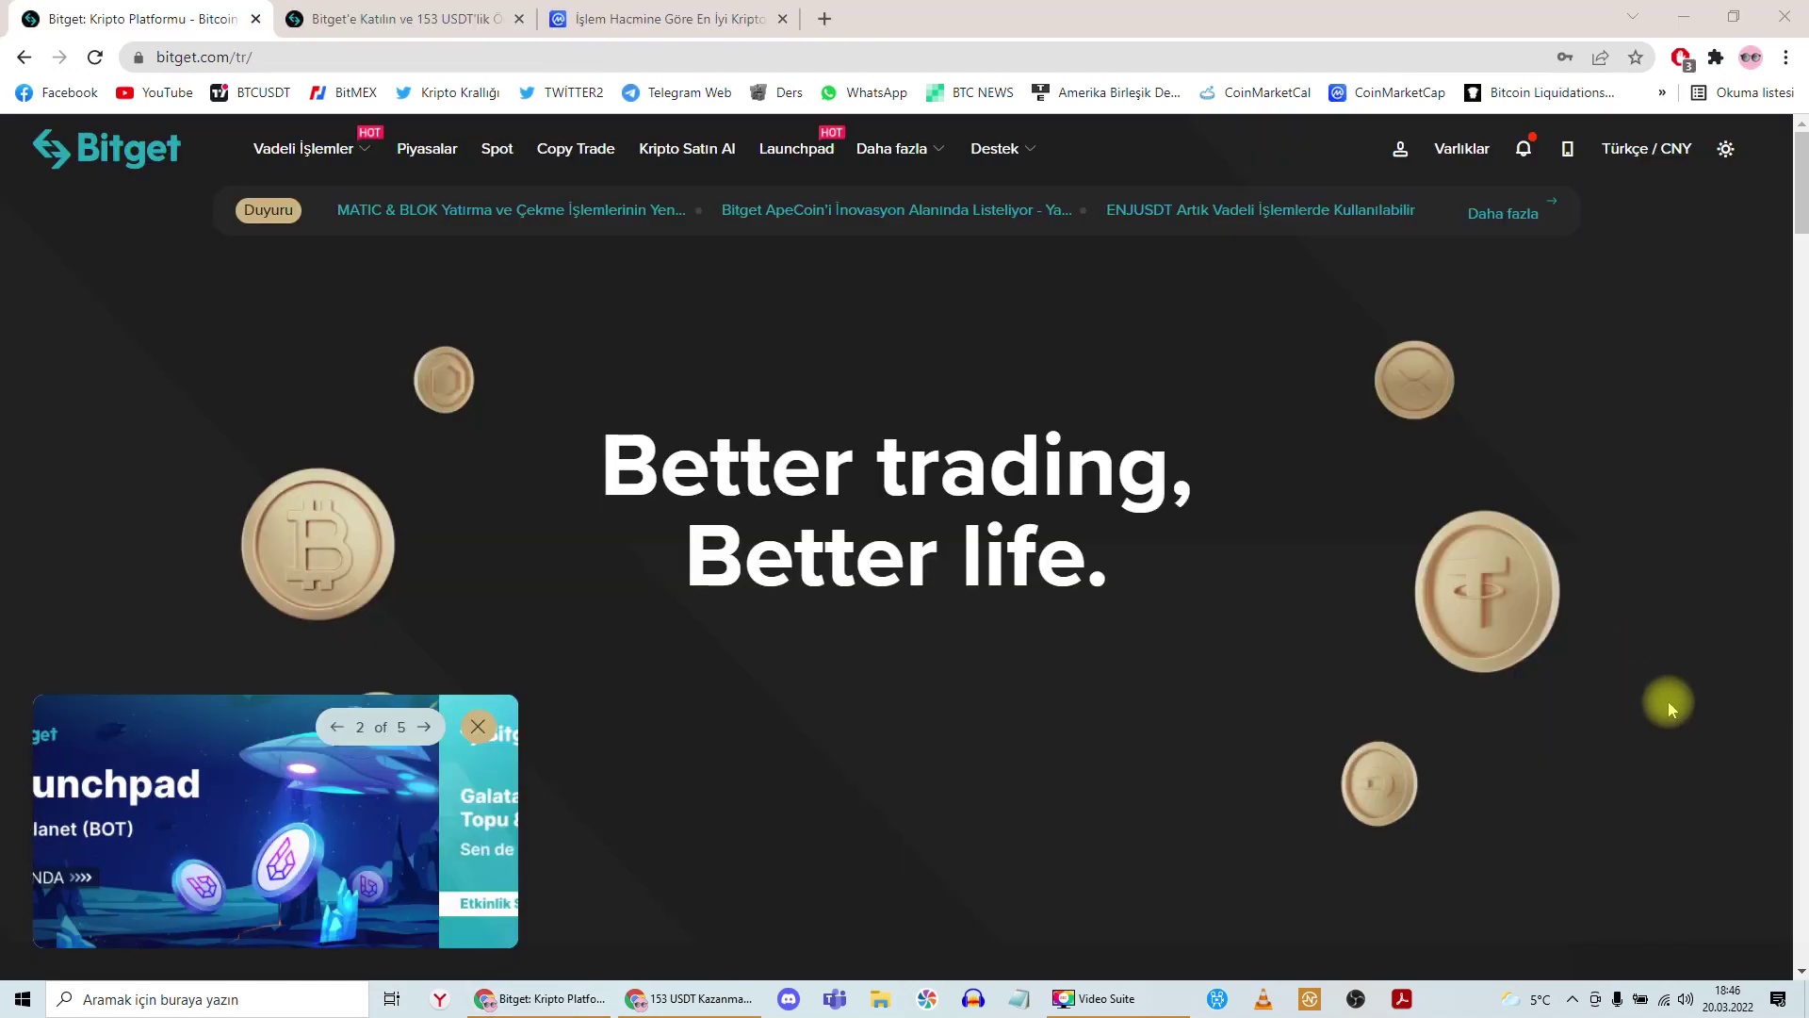
# - Open the Bitget assets overview and view the total valuation in USDT, returning it to BTC
pyautogui.click(1465, 149)
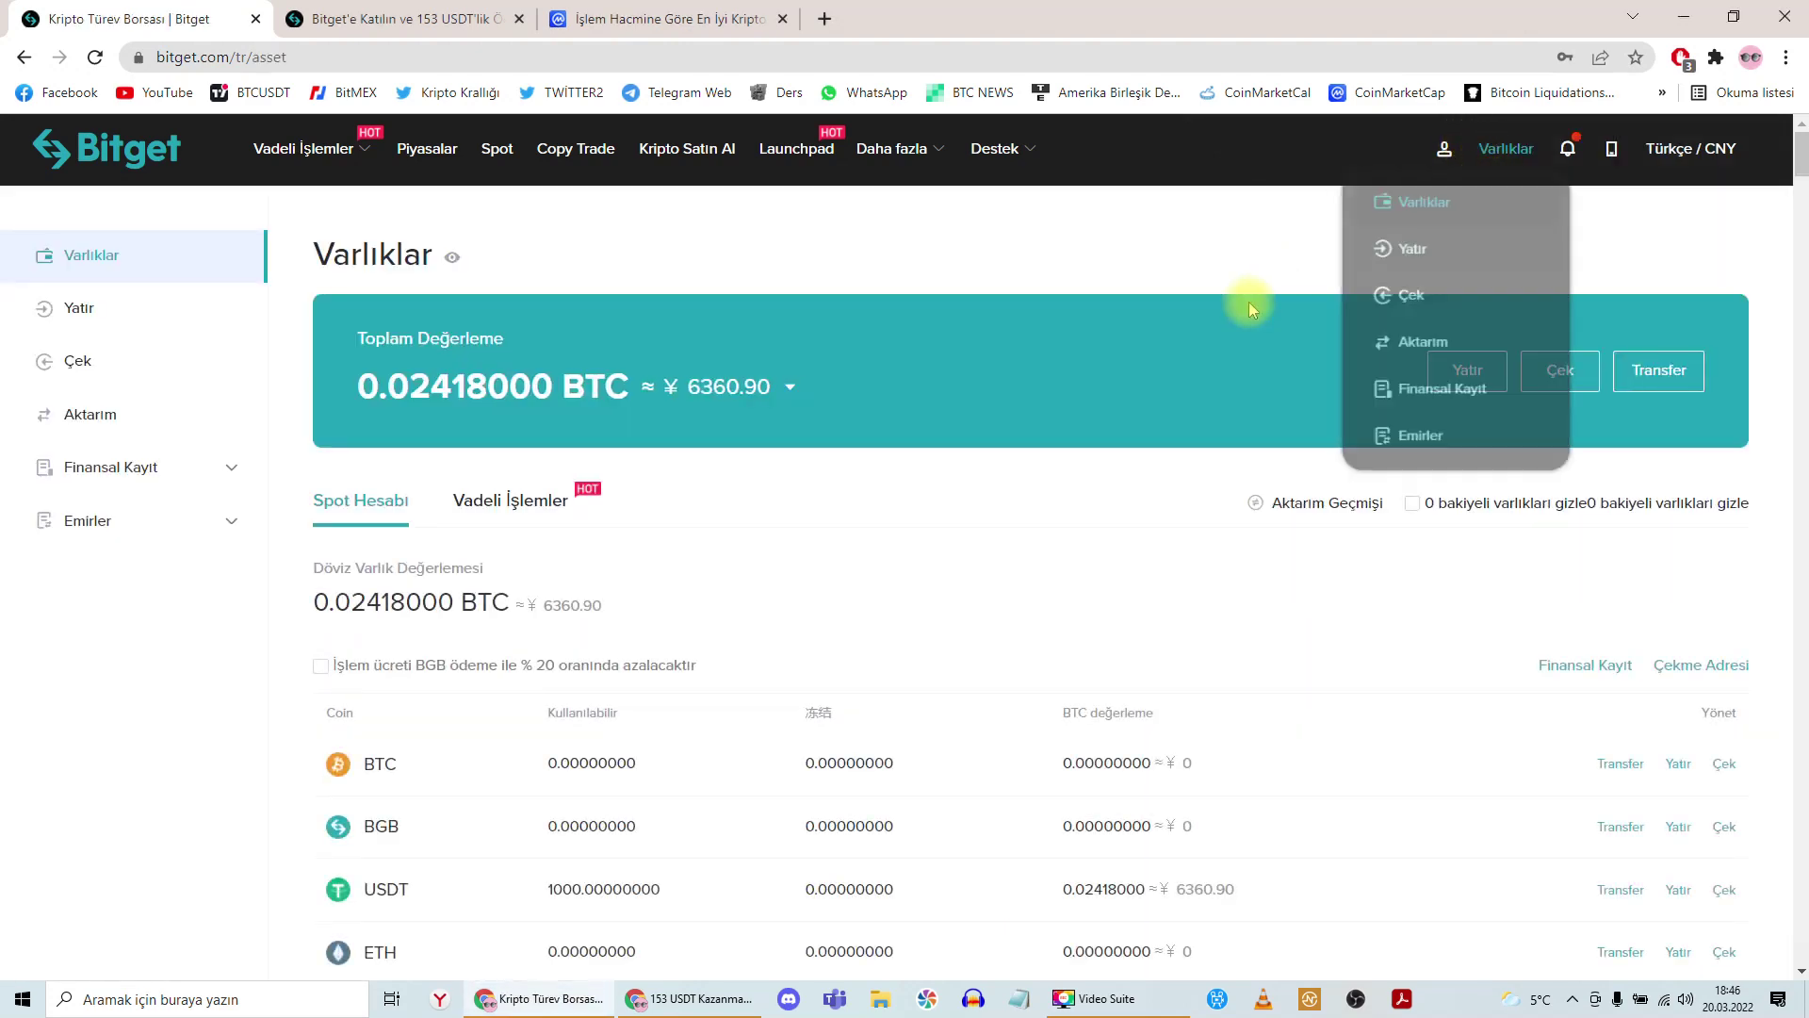
pyautogui.click(790, 391)
pyautogui.click(731, 468)
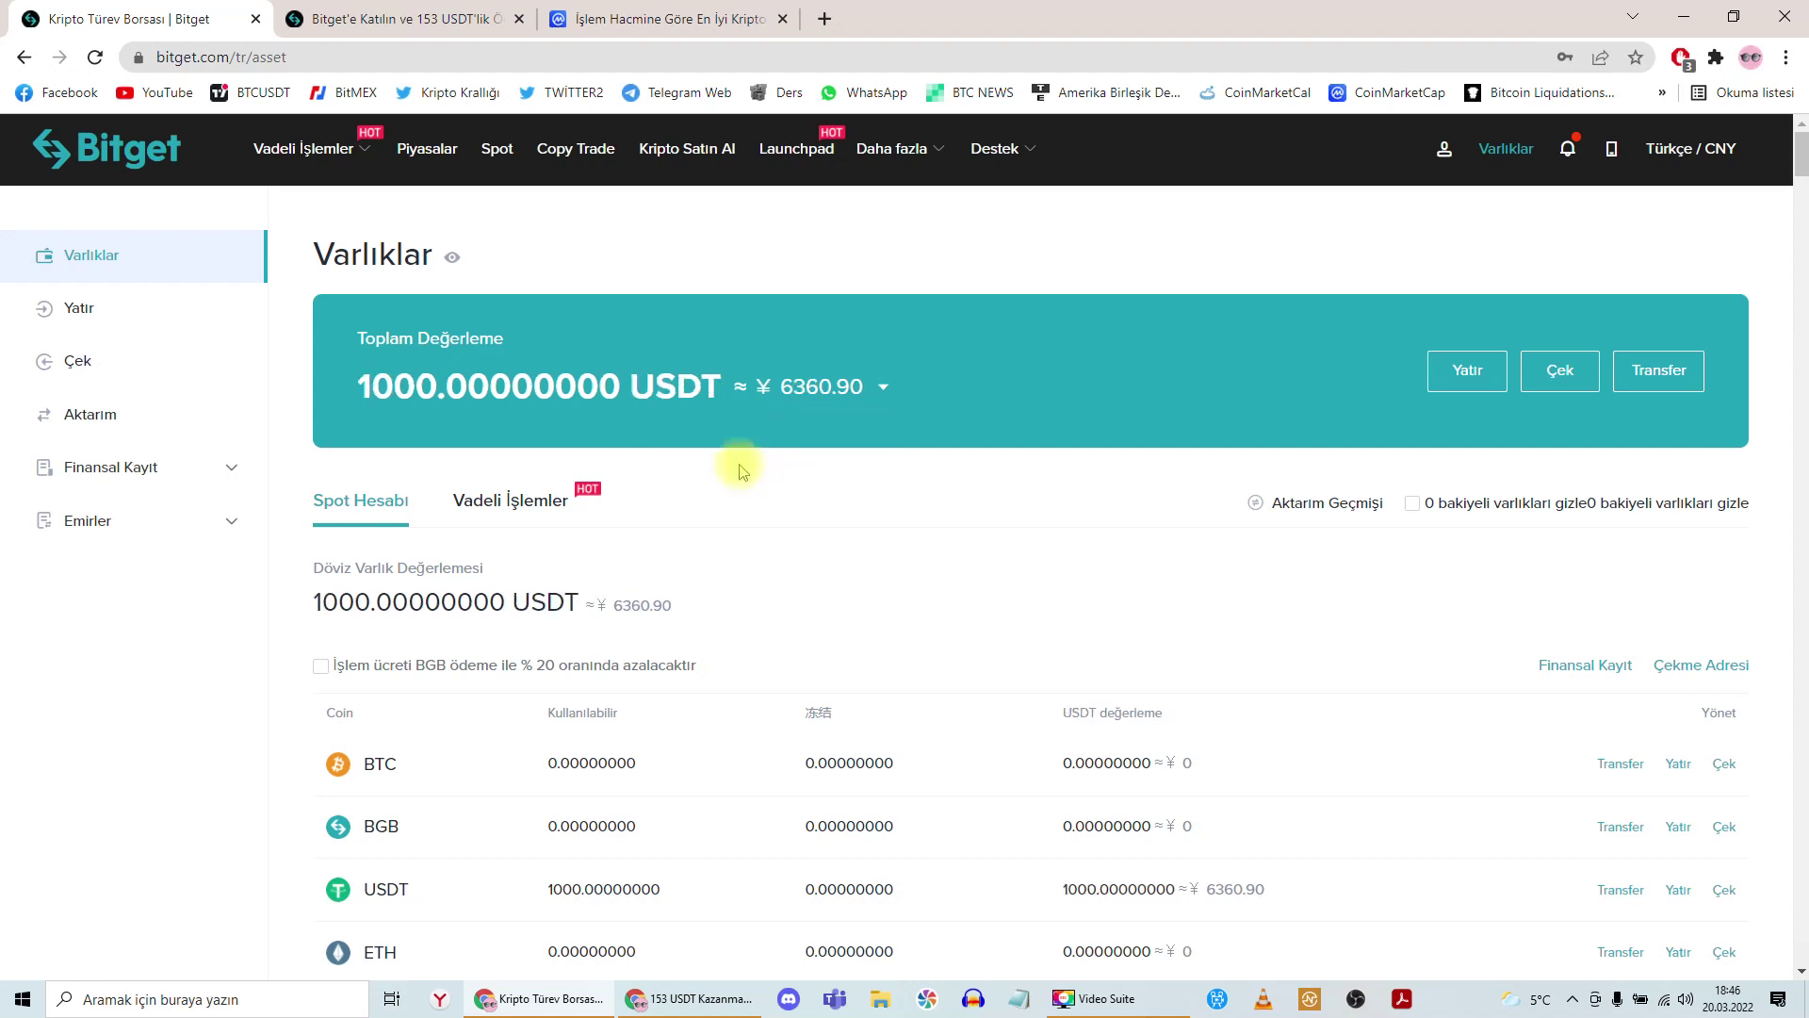
pyautogui.click(883, 394)
pyautogui.click(813, 429)
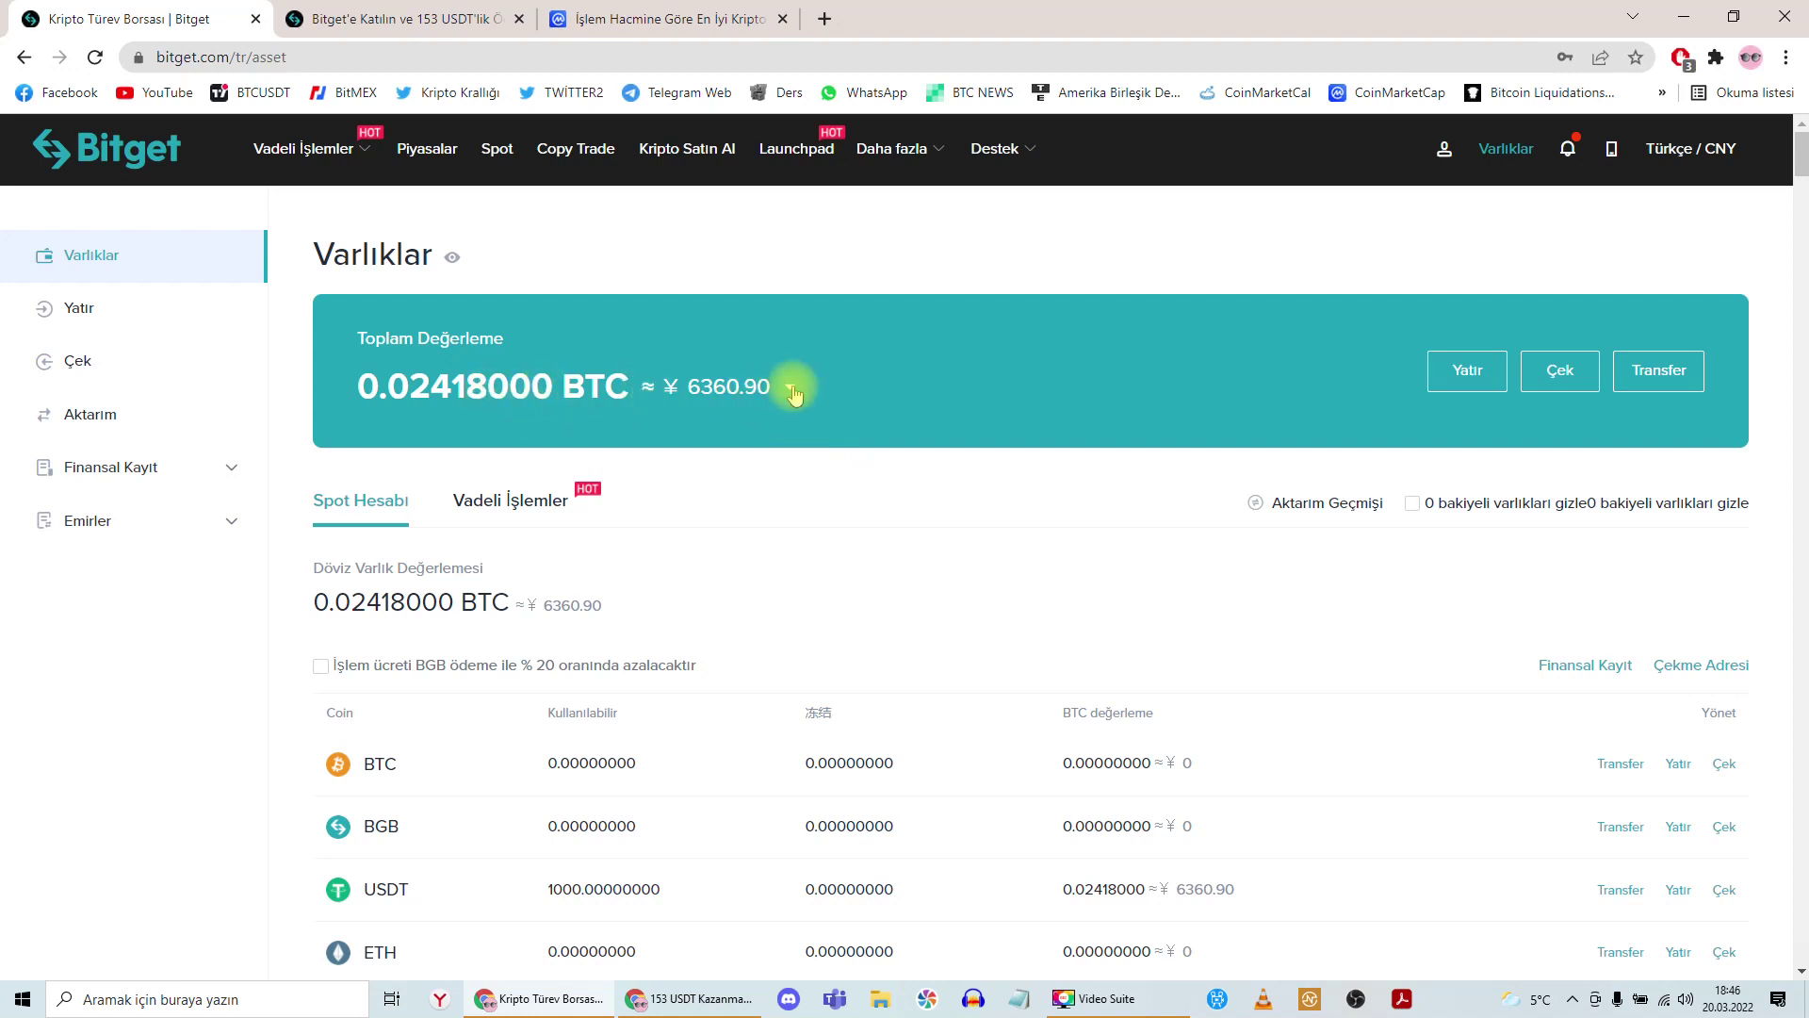
# - Hide zero-balance assets in the spot account and enable paying trading fees with BGB for the 20% reduction
pyautogui.scroll(-1, 1038, 614)
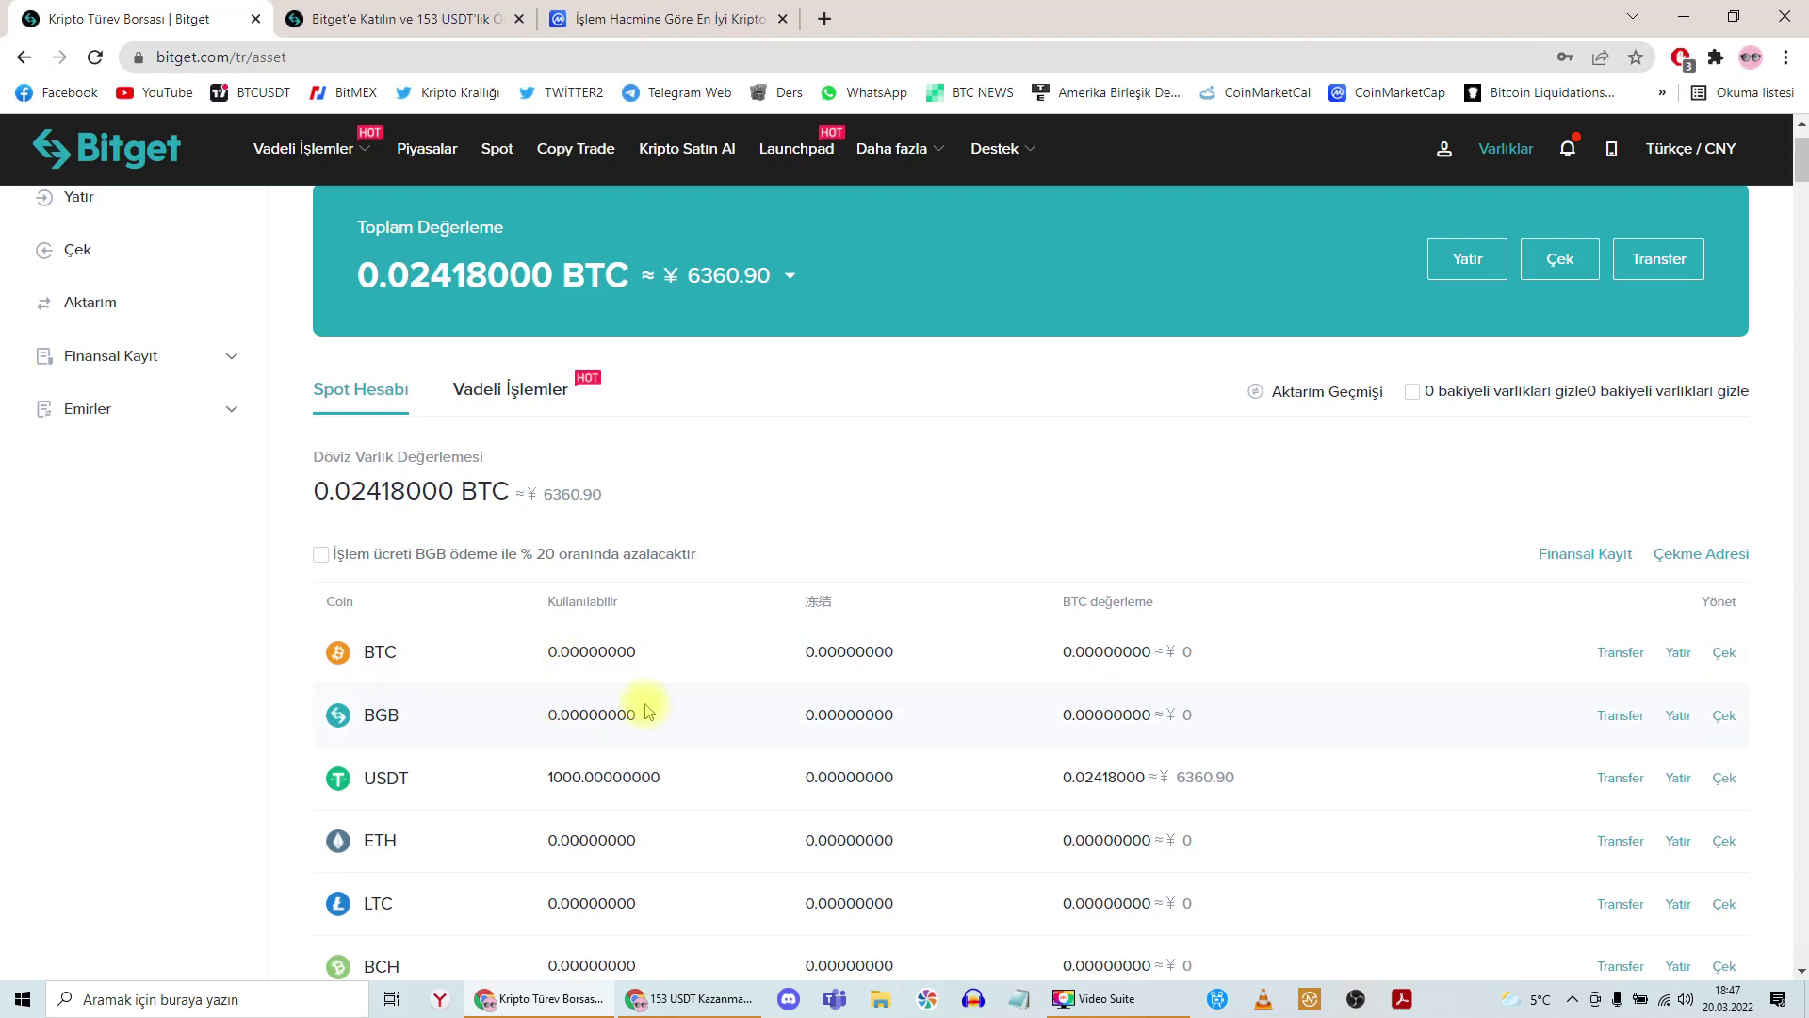
pyautogui.click(1413, 391)
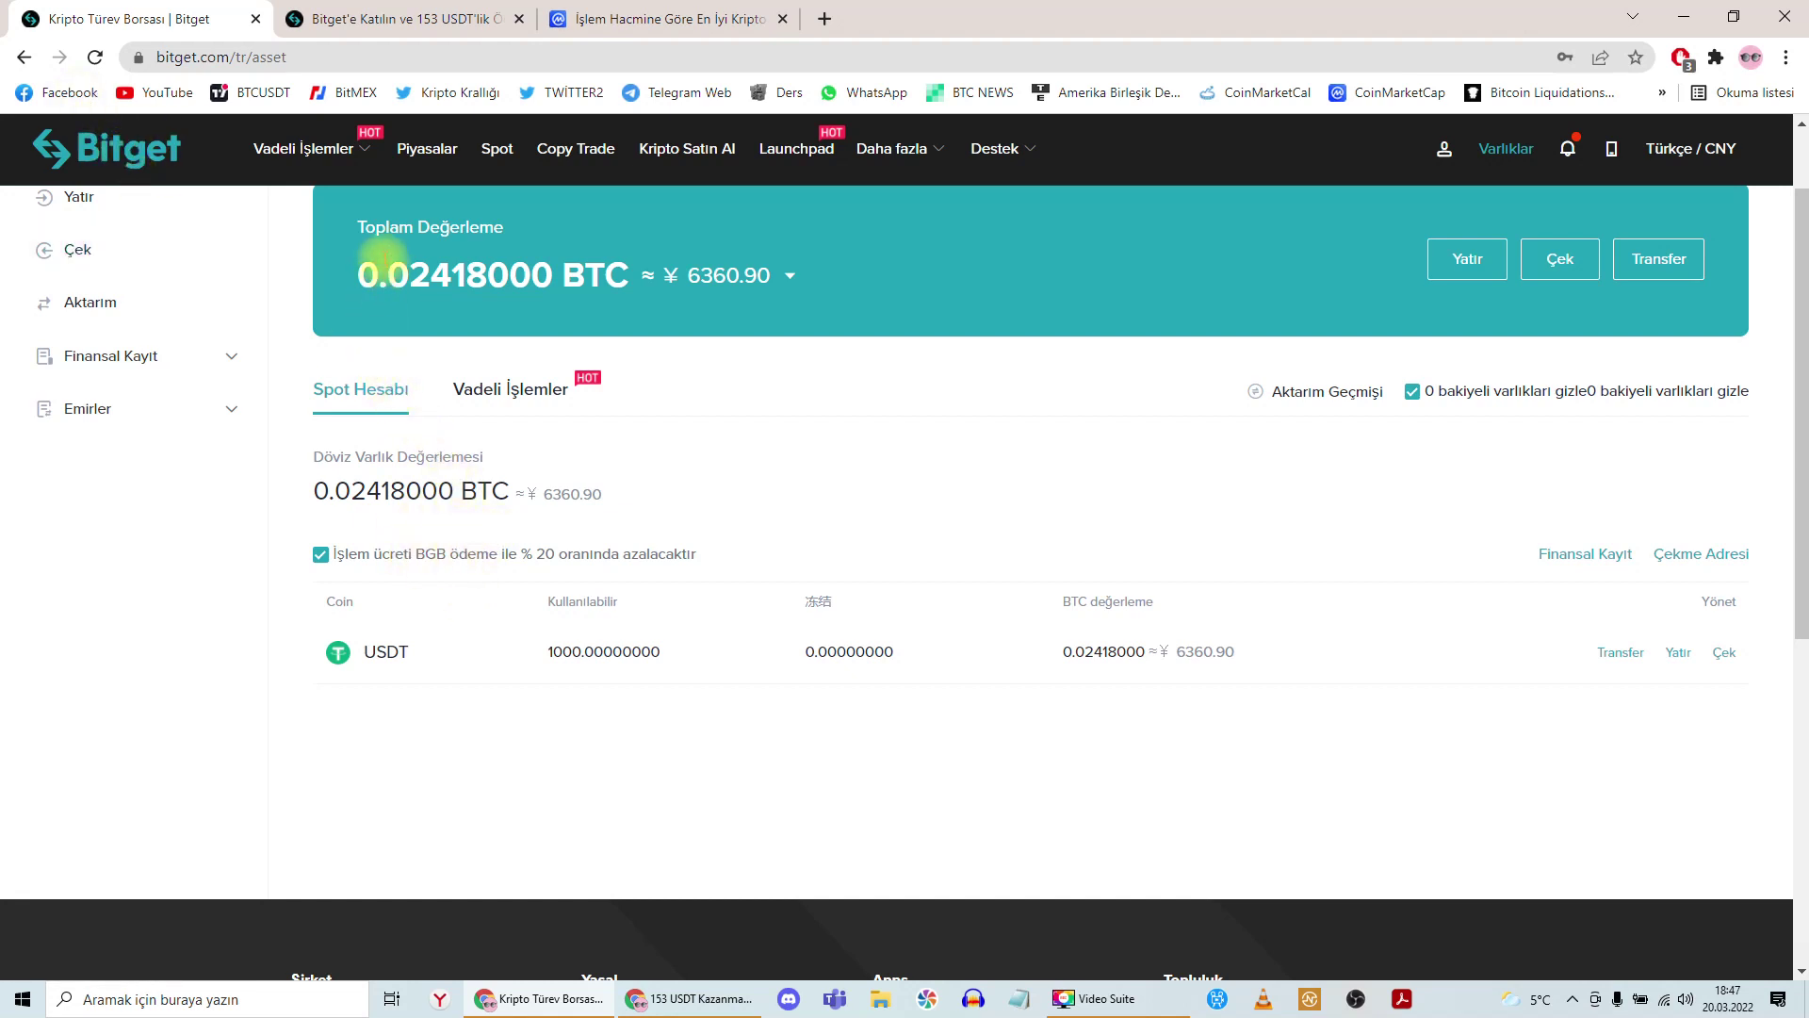
pyautogui.scroll(2, 273, 389)
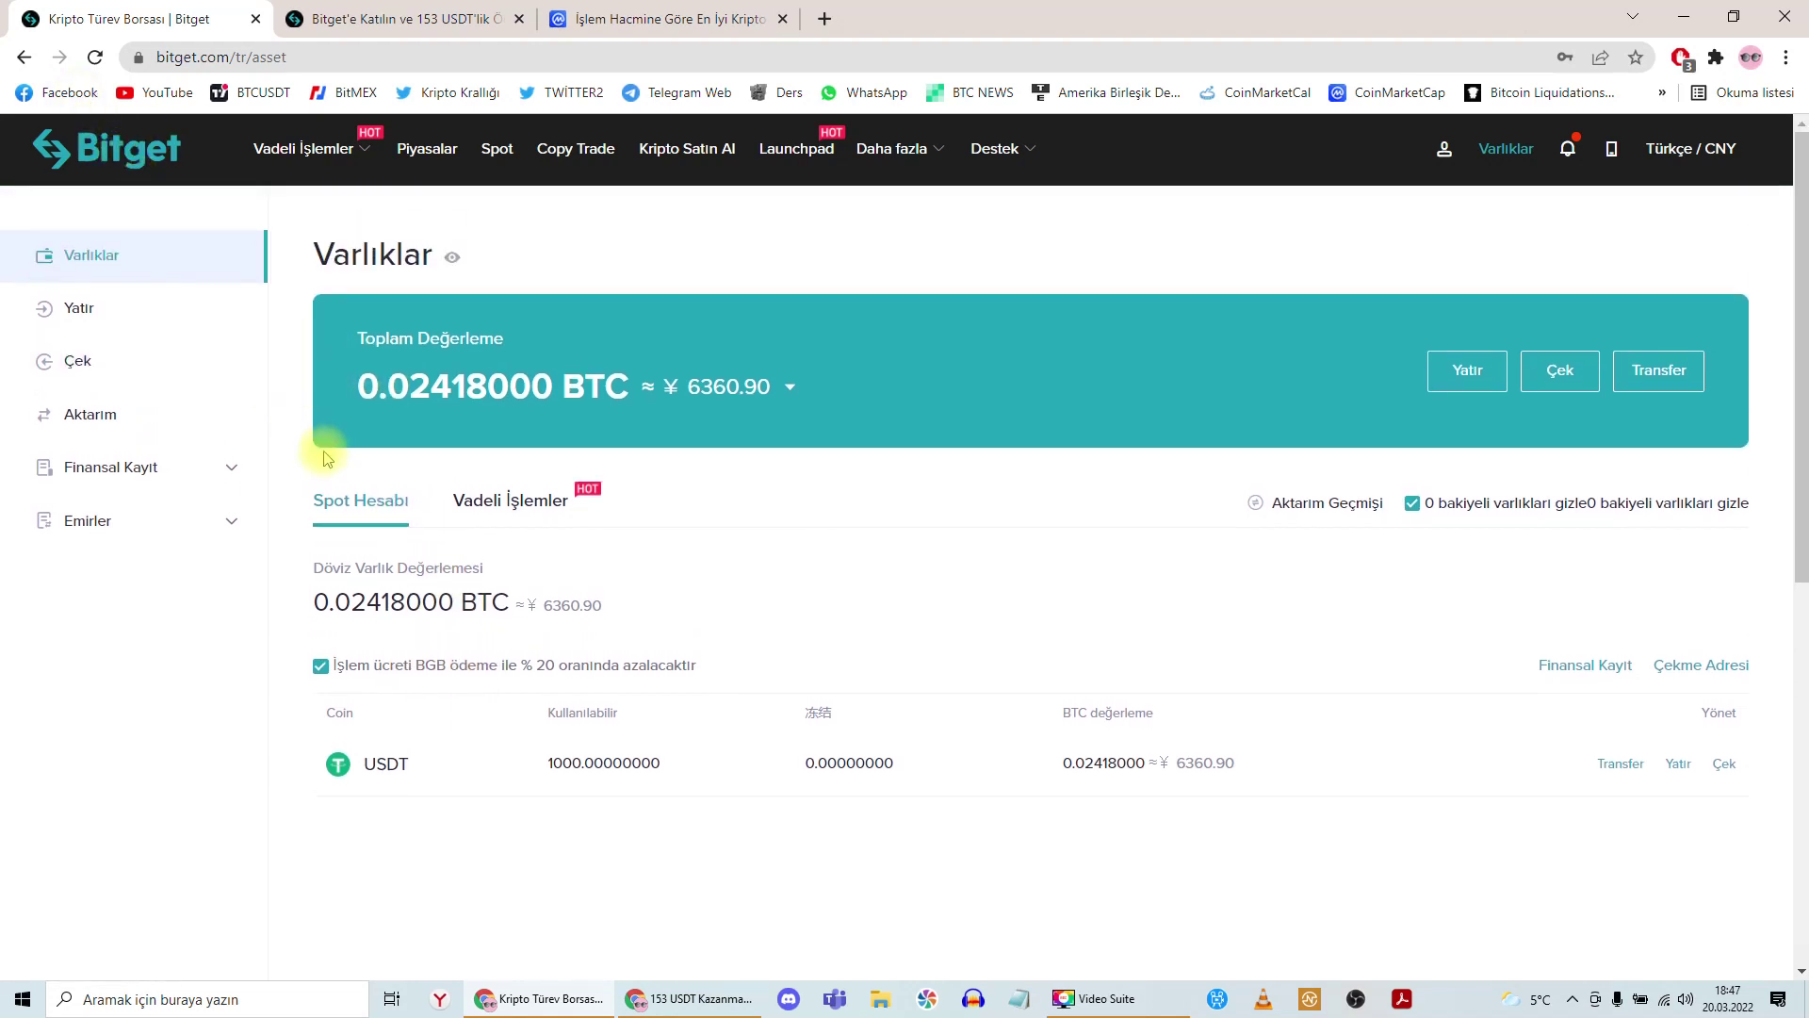
# - Go to the home page, reopen the assets overview and open the asset transfer form
pyautogui.click(155, 154)
pyautogui.moveTo(328, 170)
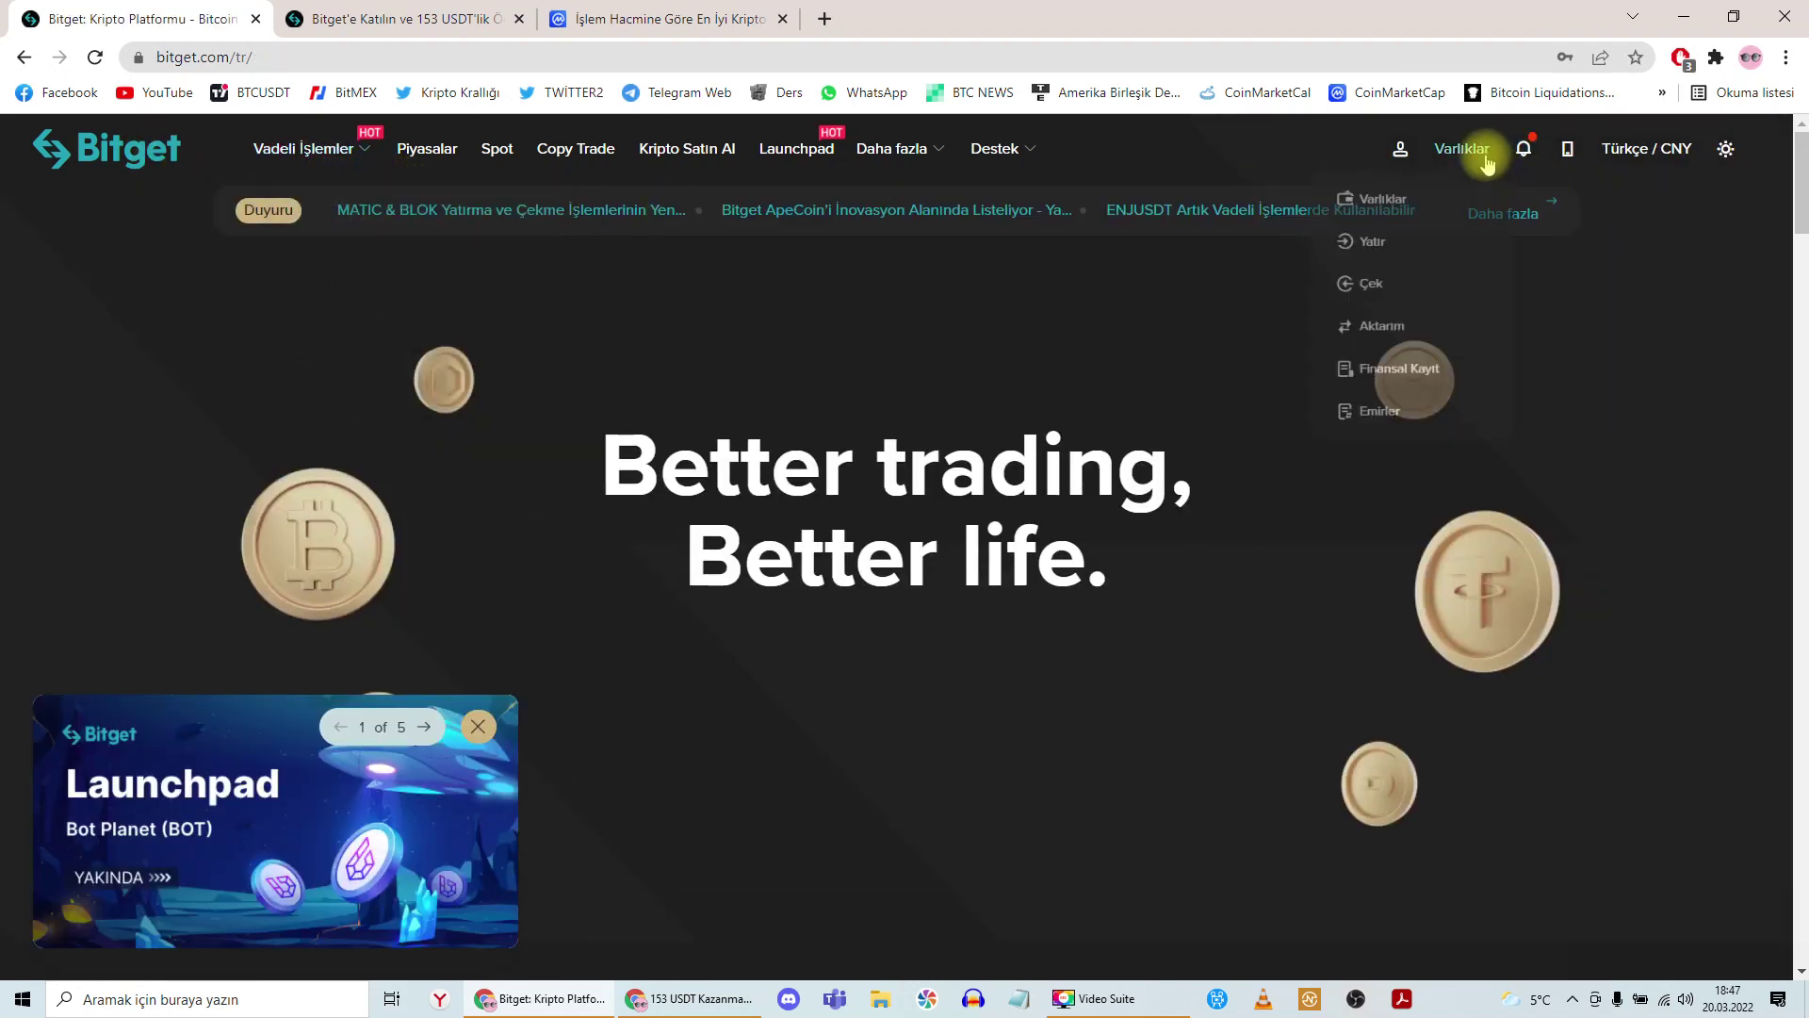
pyautogui.moveTo(1470, 149)
pyautogui.click(1421, 198)
pyautogui.click(1663, 368)
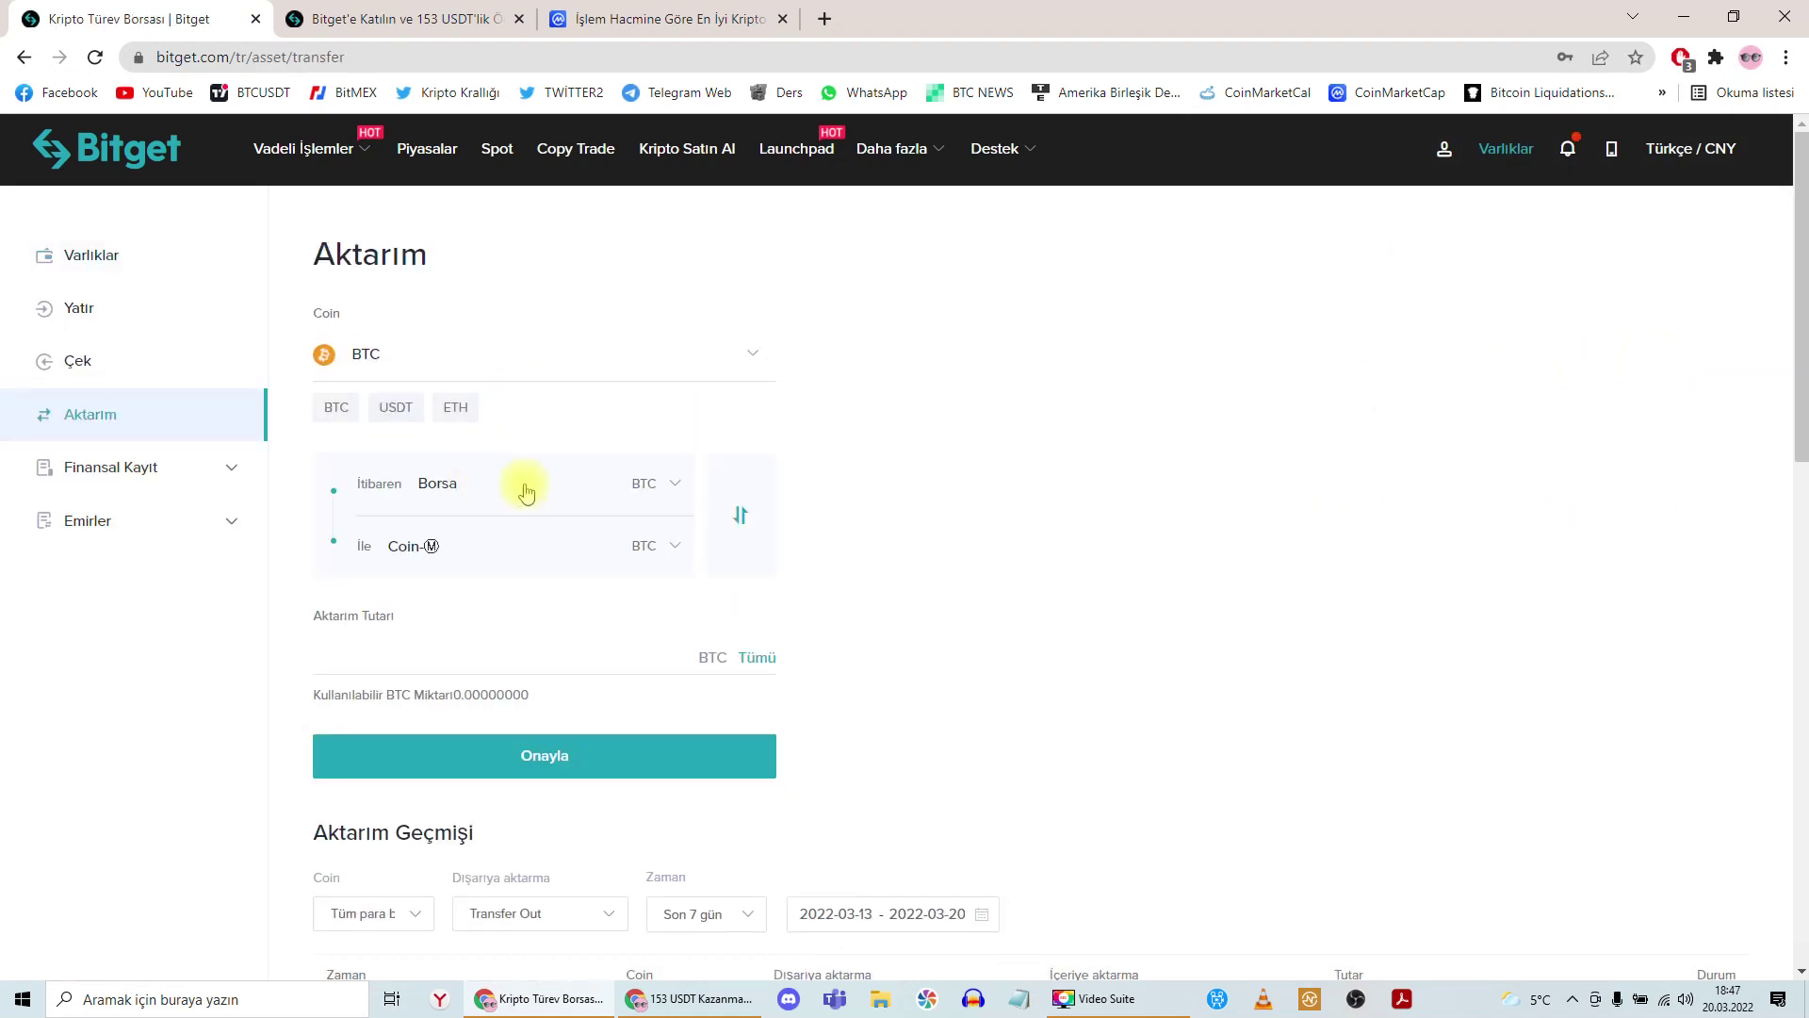
# - Try a BTC transfer setup with Coin-M as the source account and the Vadeli İşlemler BTC/USD Swap account as the destination
pyautogui.click(517, 490)
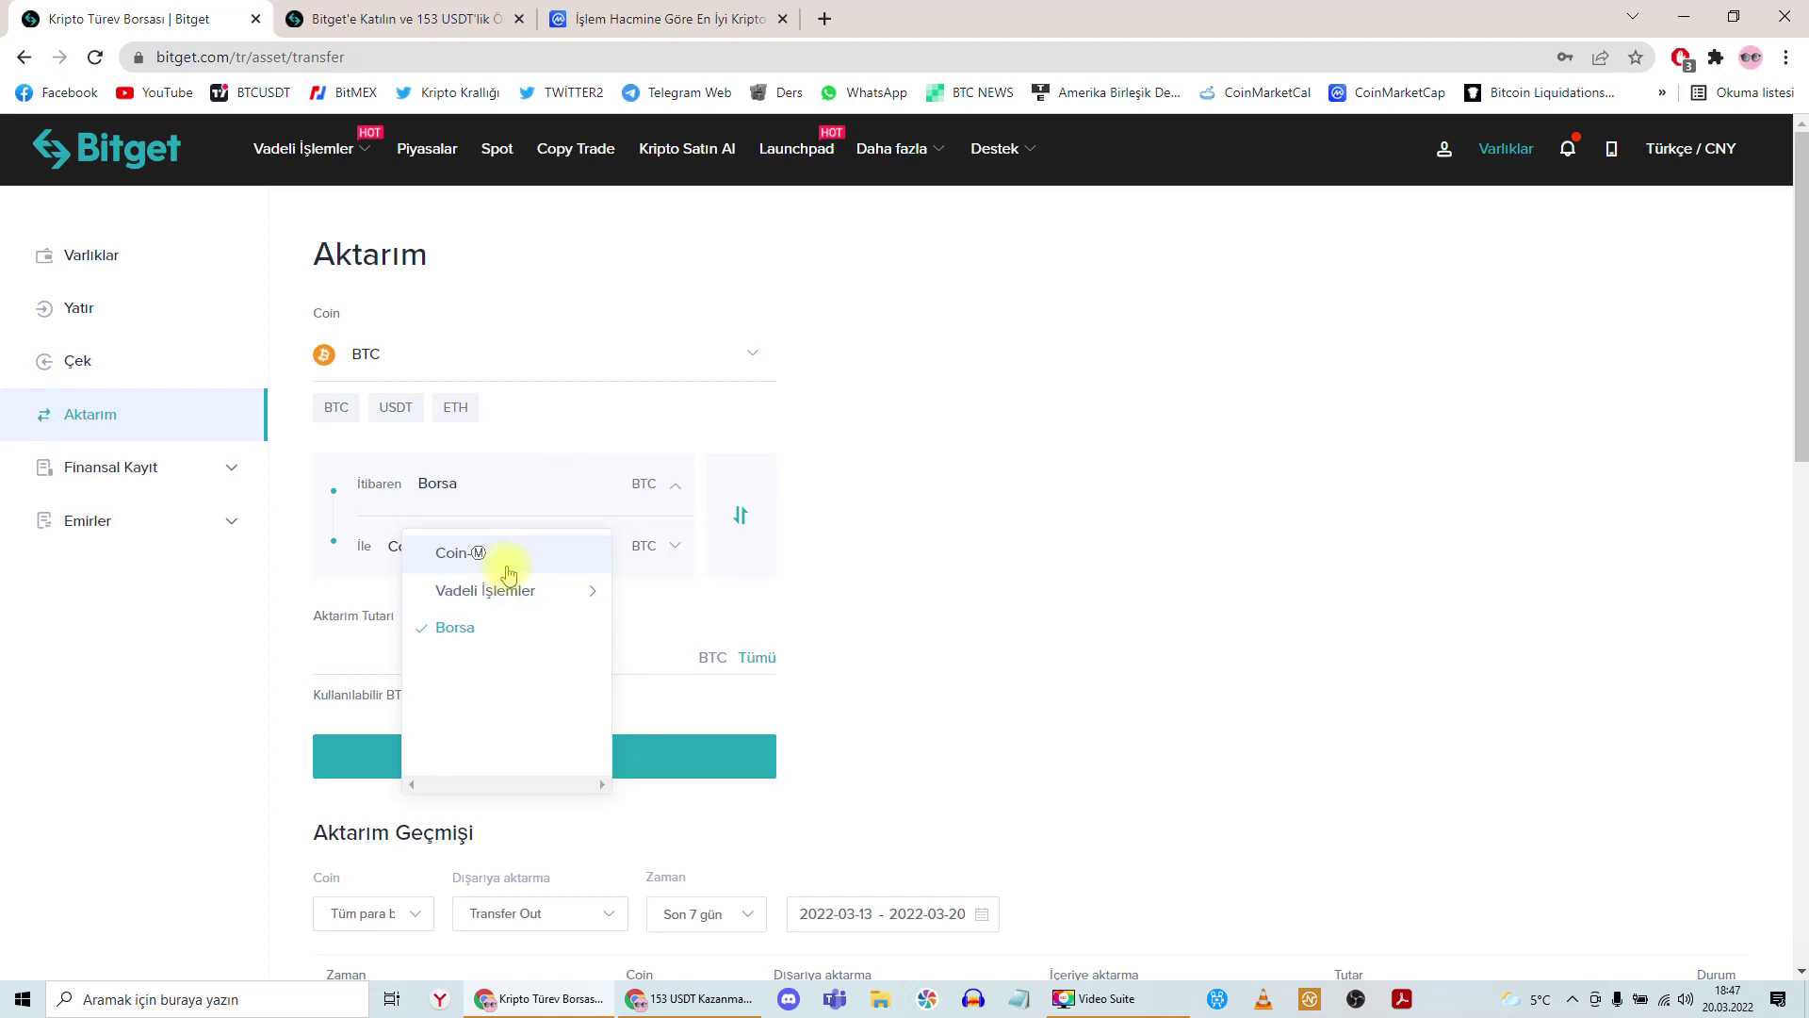
pyautogui.click(433, 542)
pyautogui.click(462, 665)
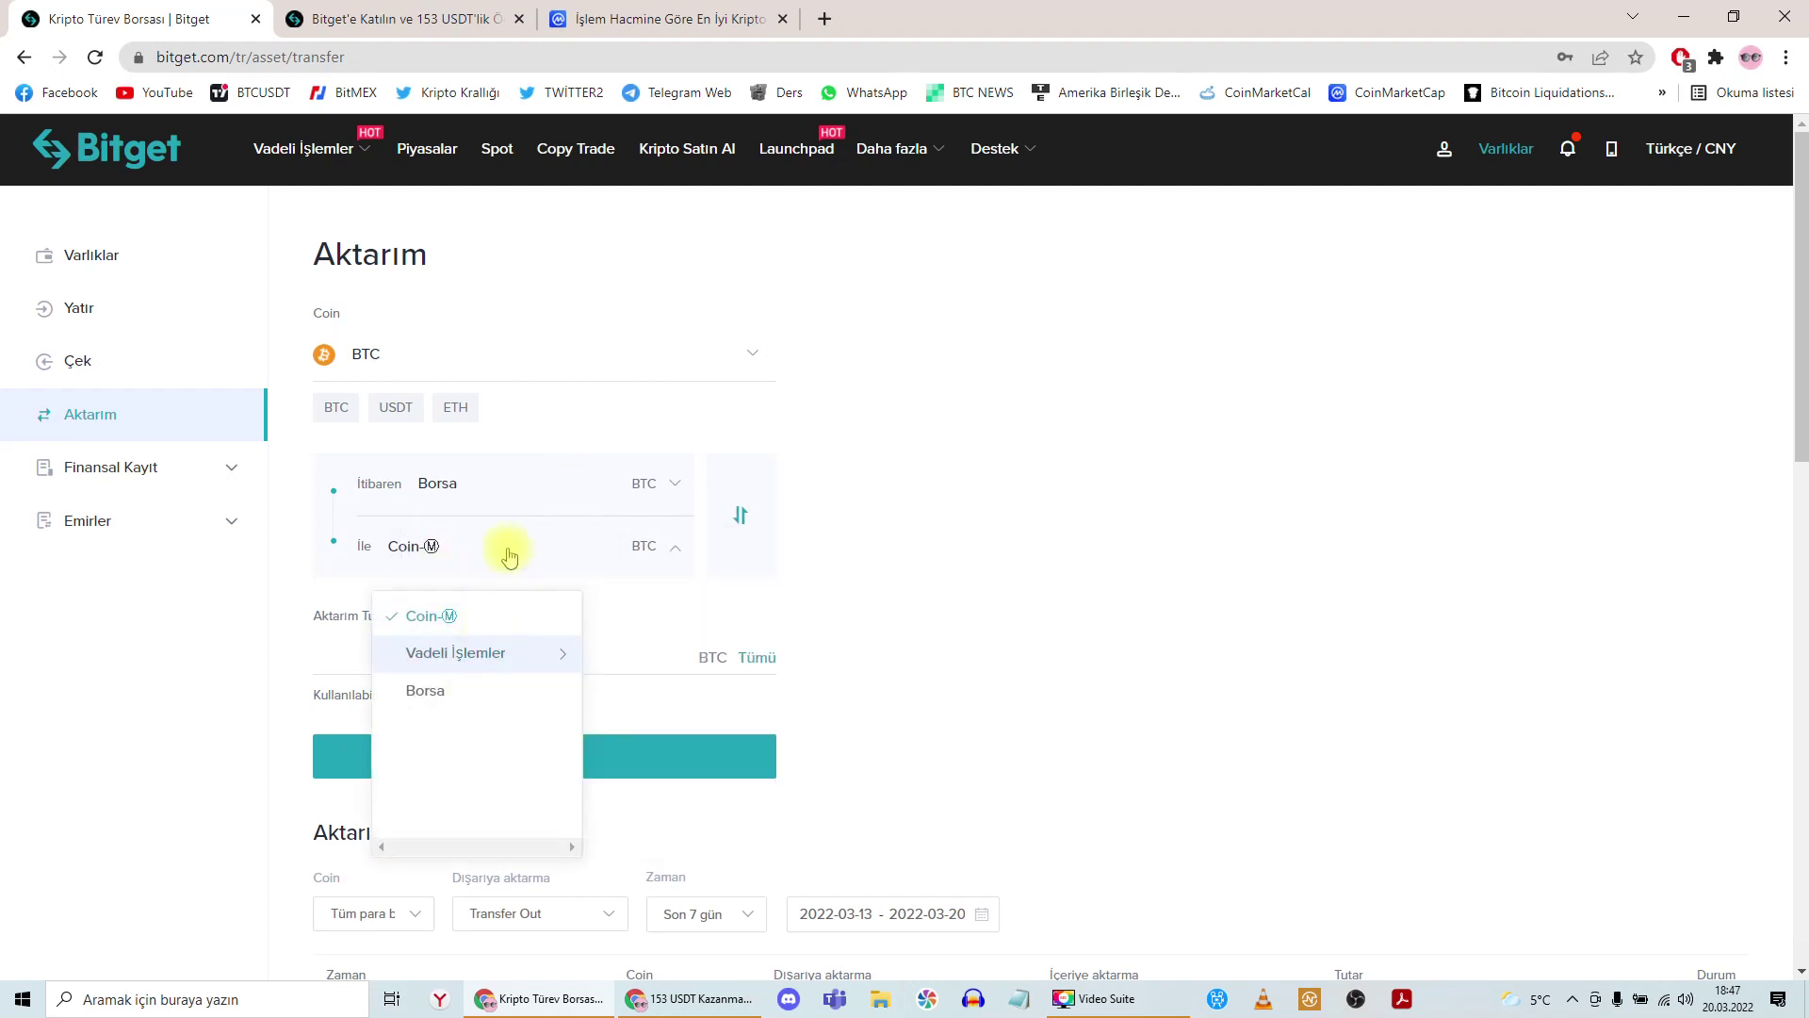
pyautogui.moveTo(491, 657)
pyautogui.click(664, 617)
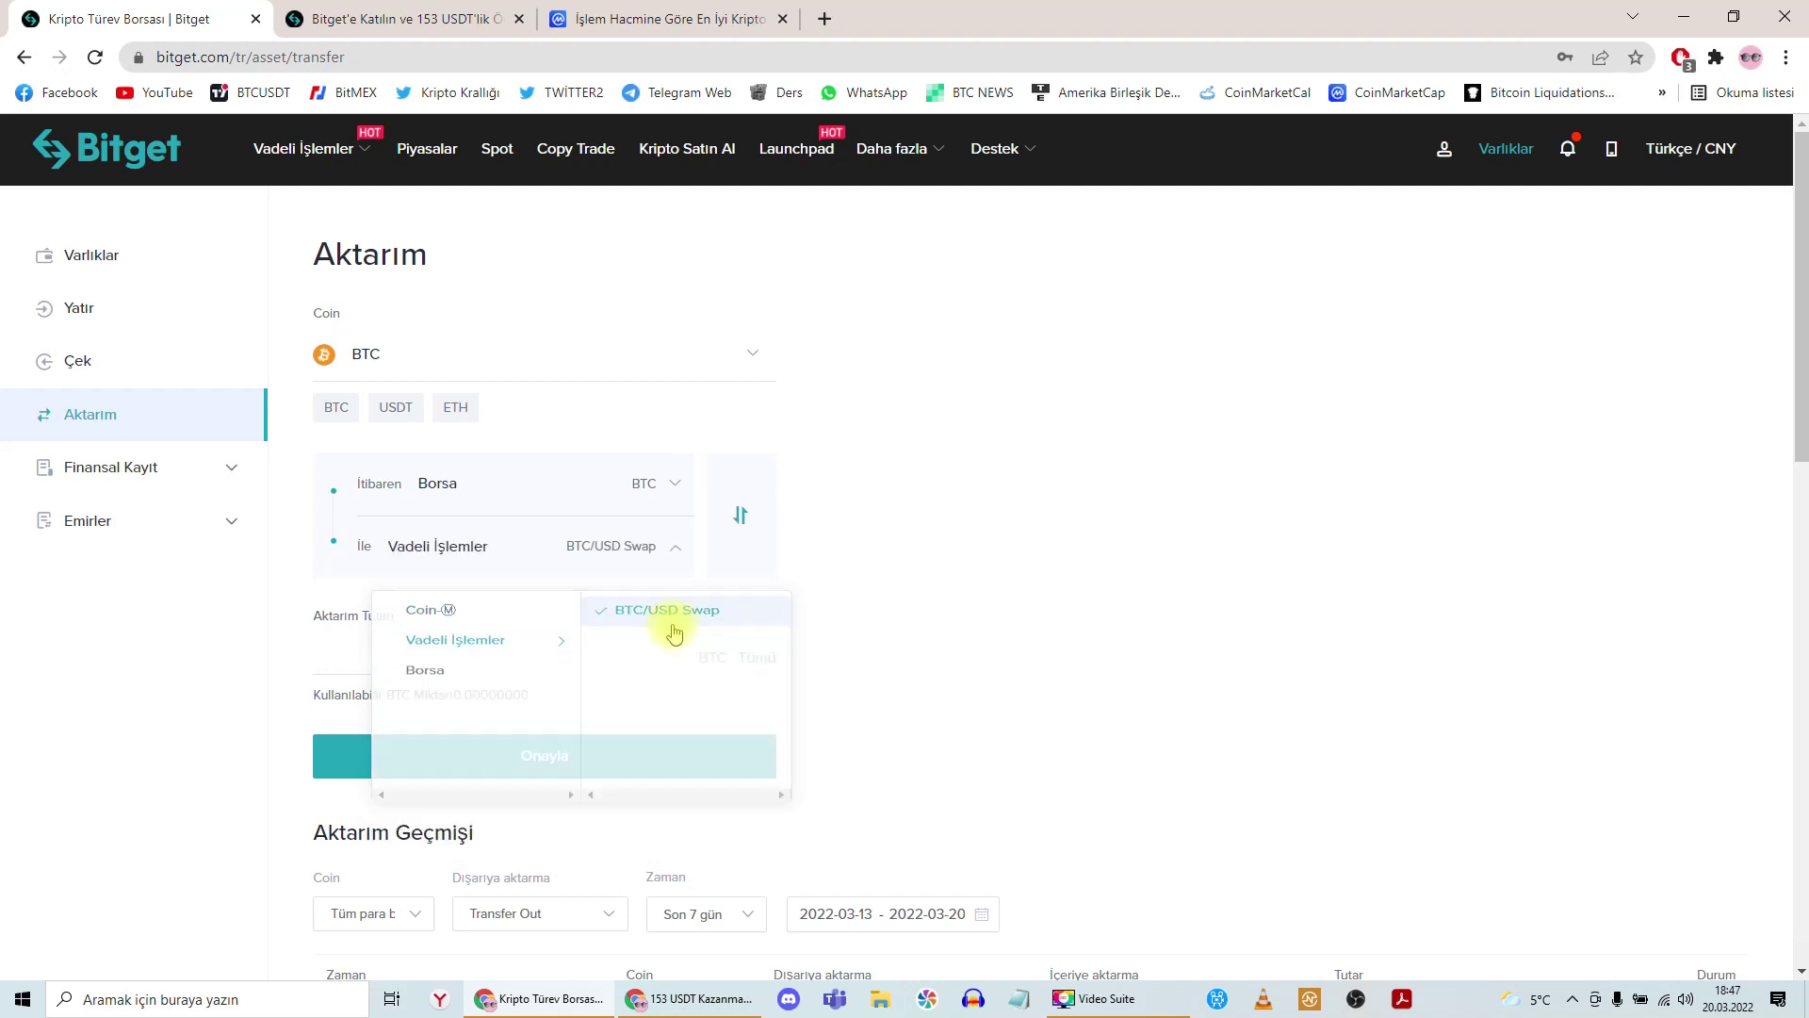
pyautogui.click(742, 517)
pyautogui.click(494, 506)
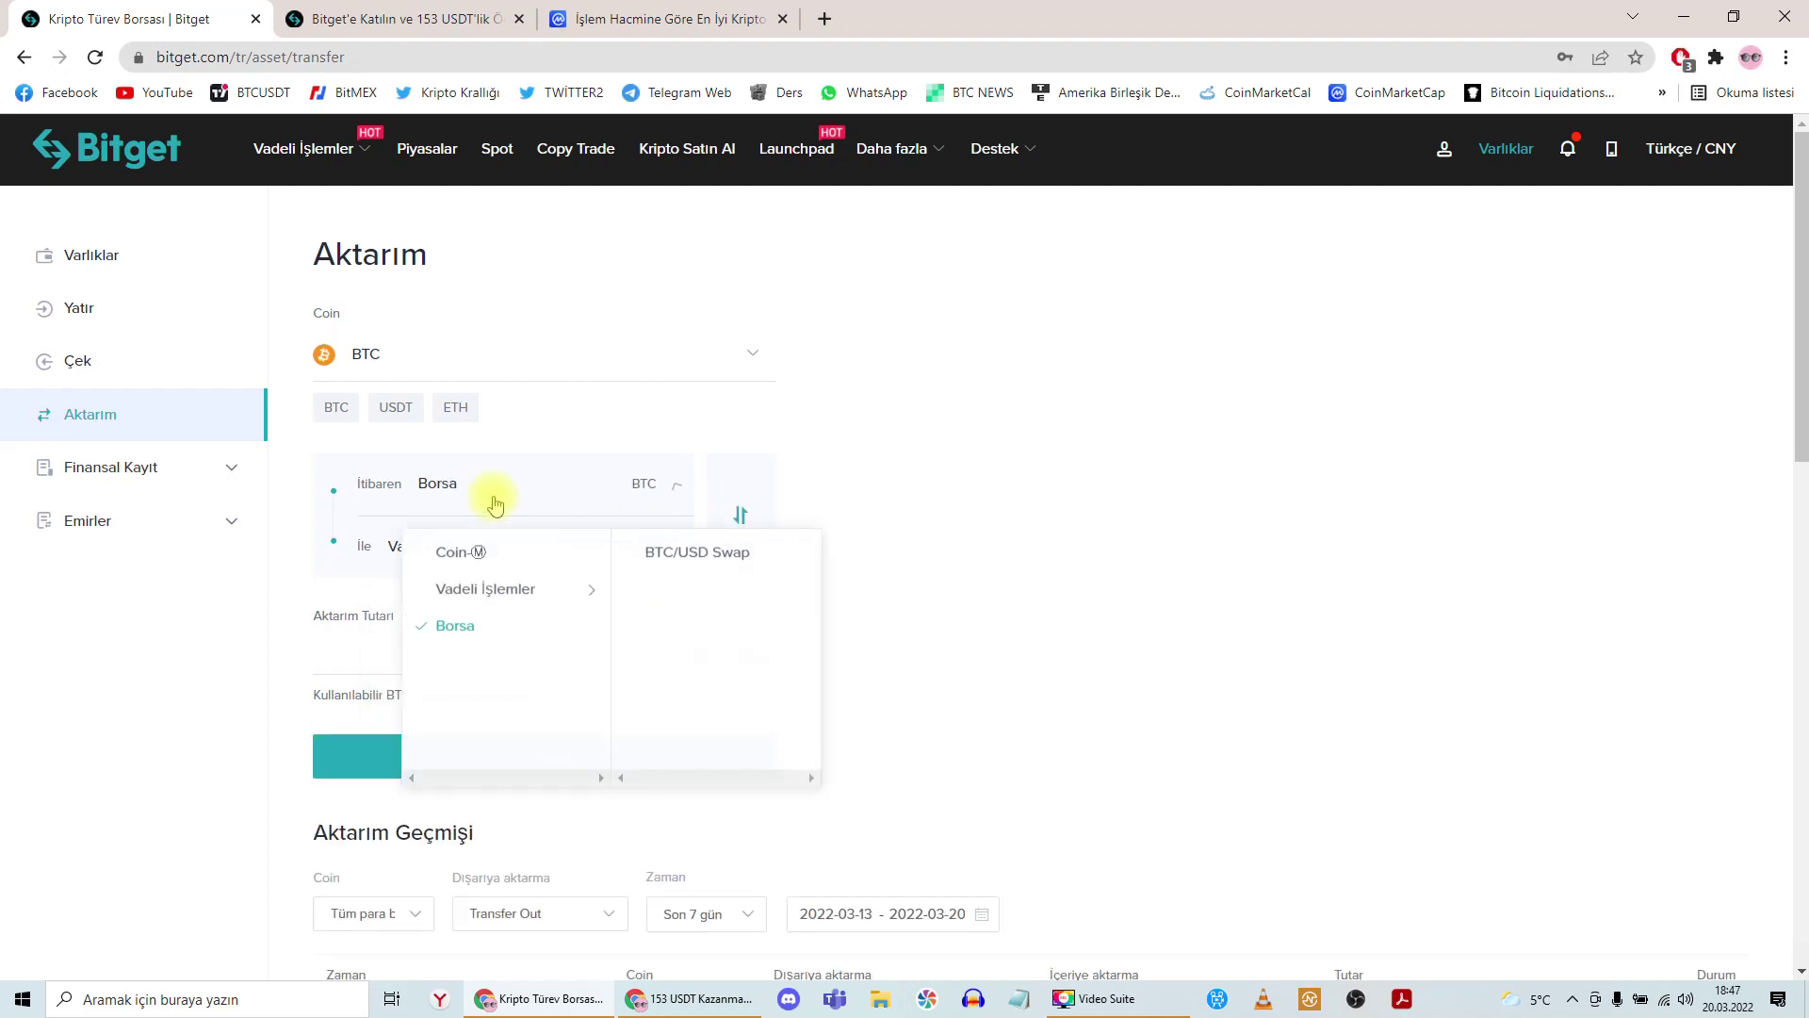
pyautogui.click(498, 556)
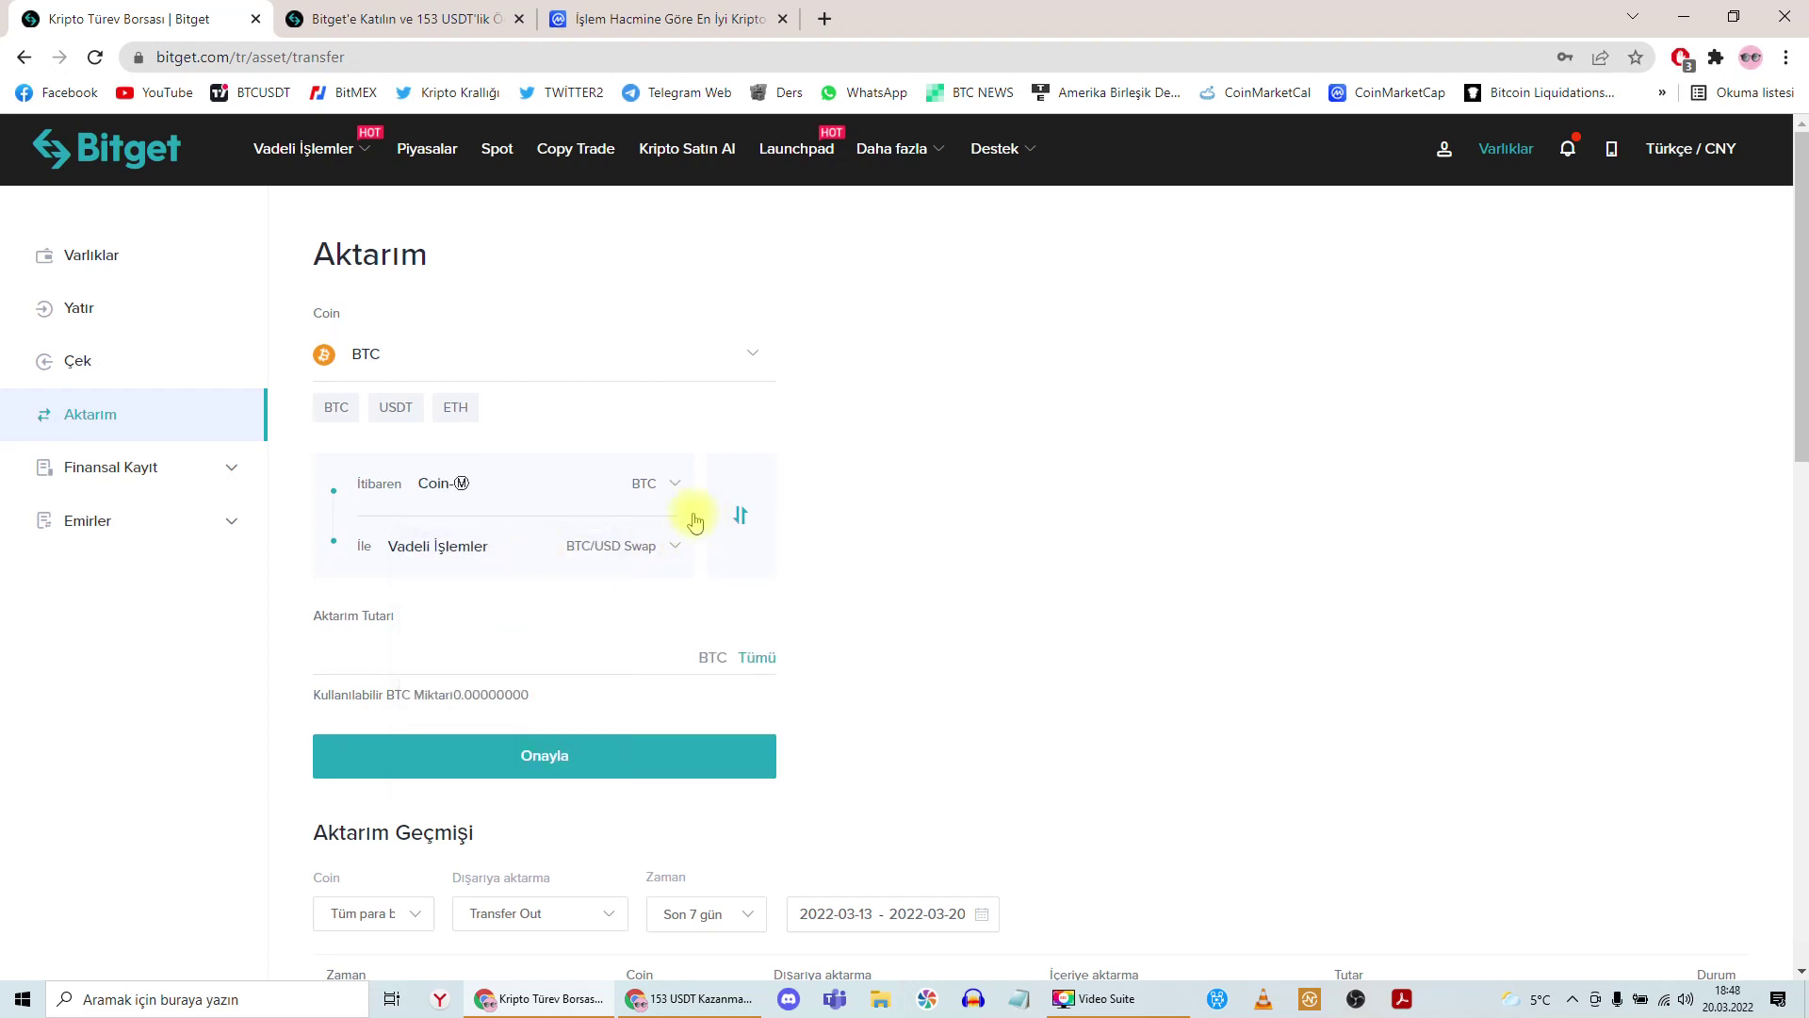
# - Select USDT as the transfer coin and return to the assets overview without submitting the transfer
pyautogui.click(353, 363)
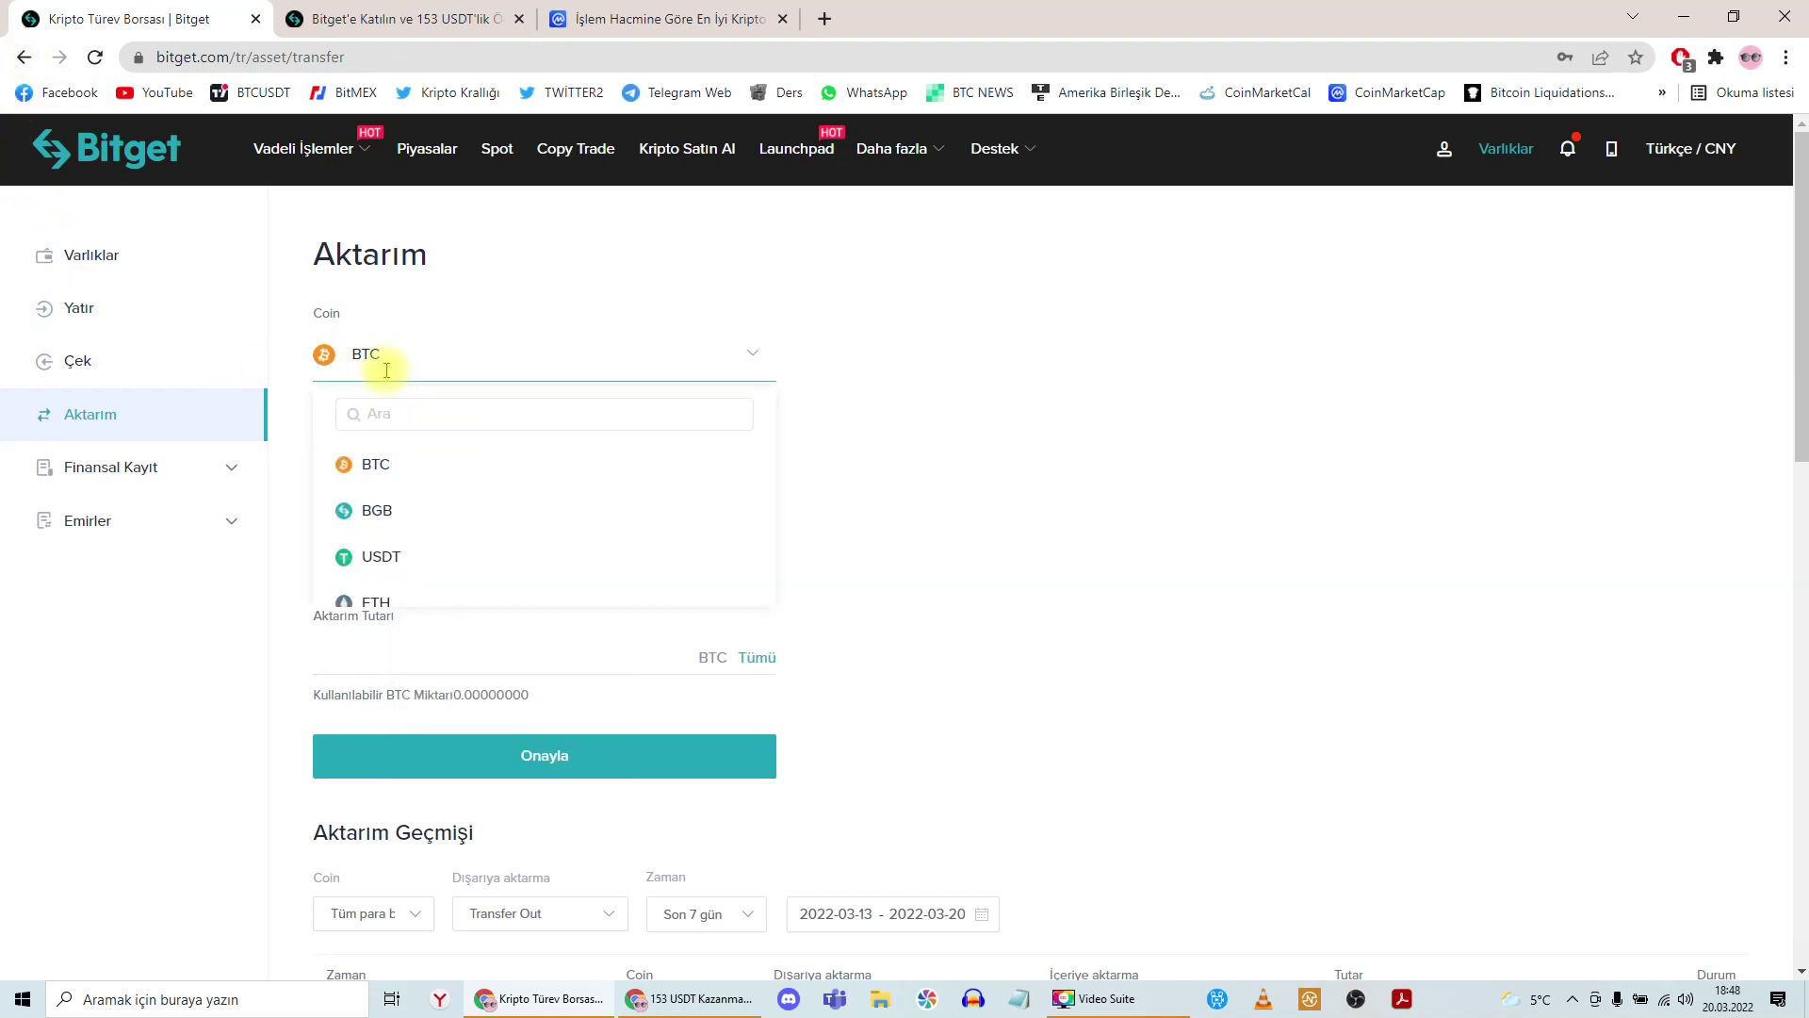
pyautogui.click(377, 557)
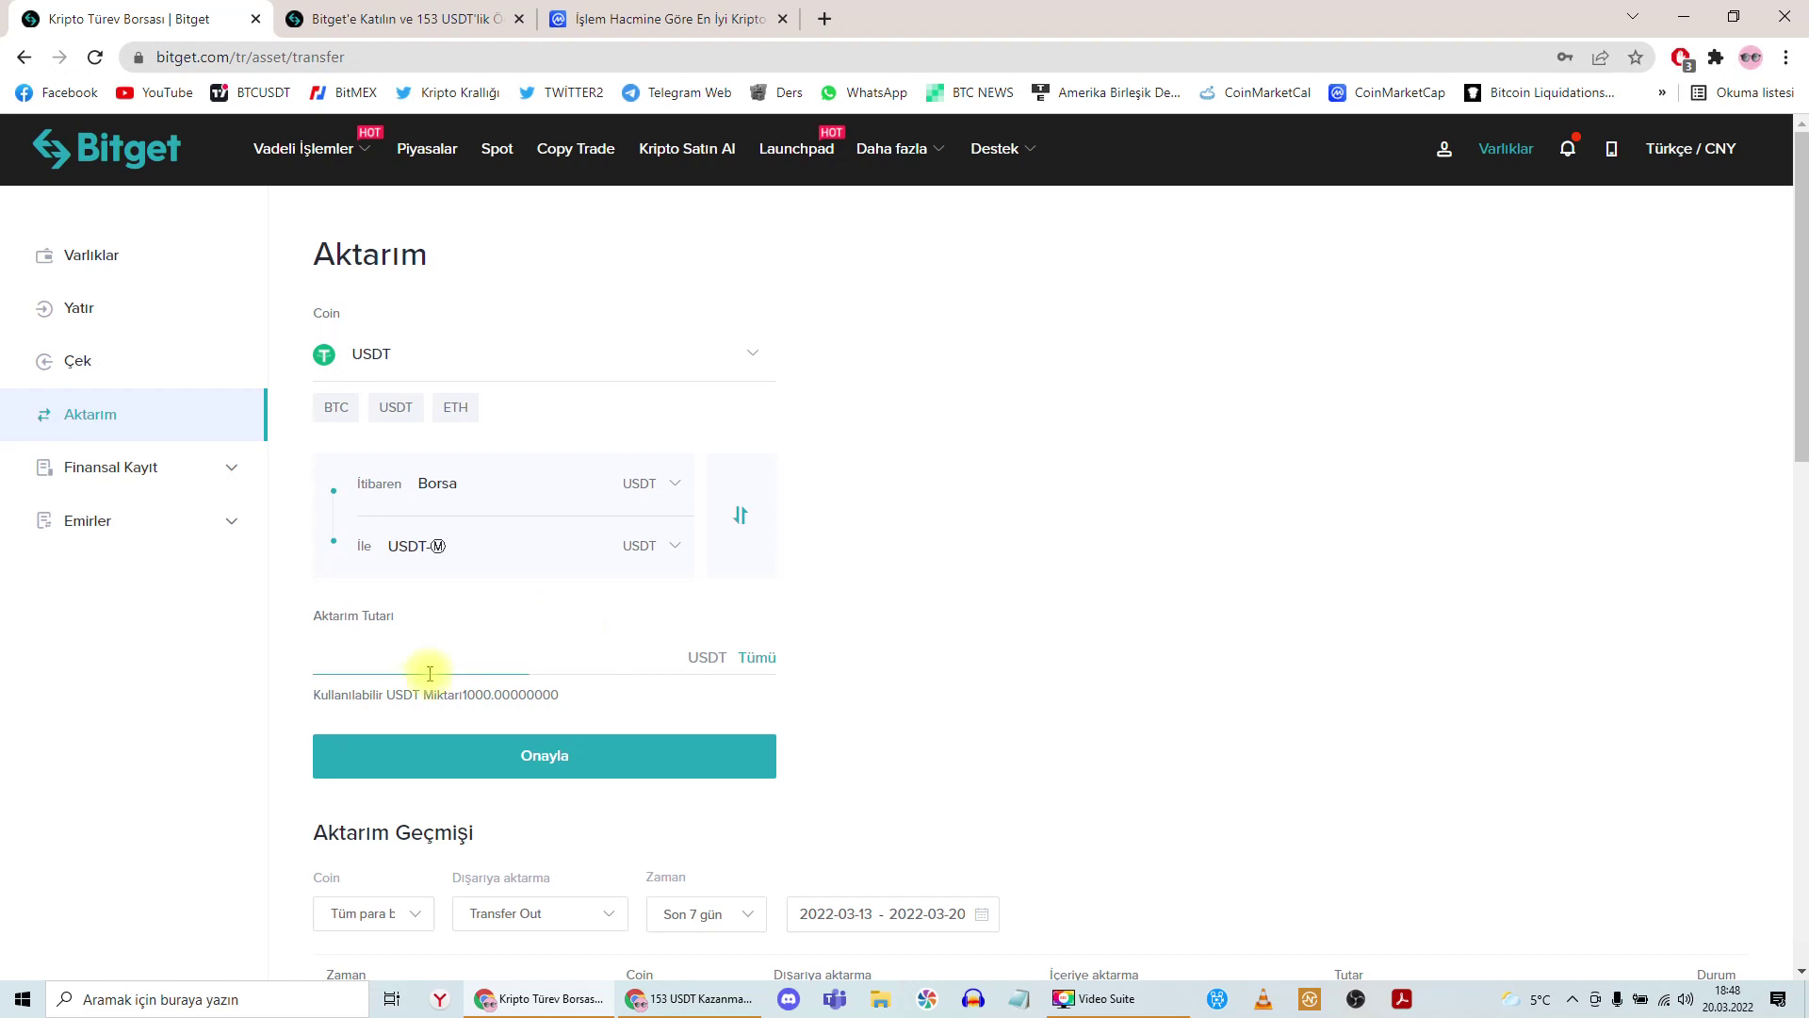
pyautogui.click(19, 60)
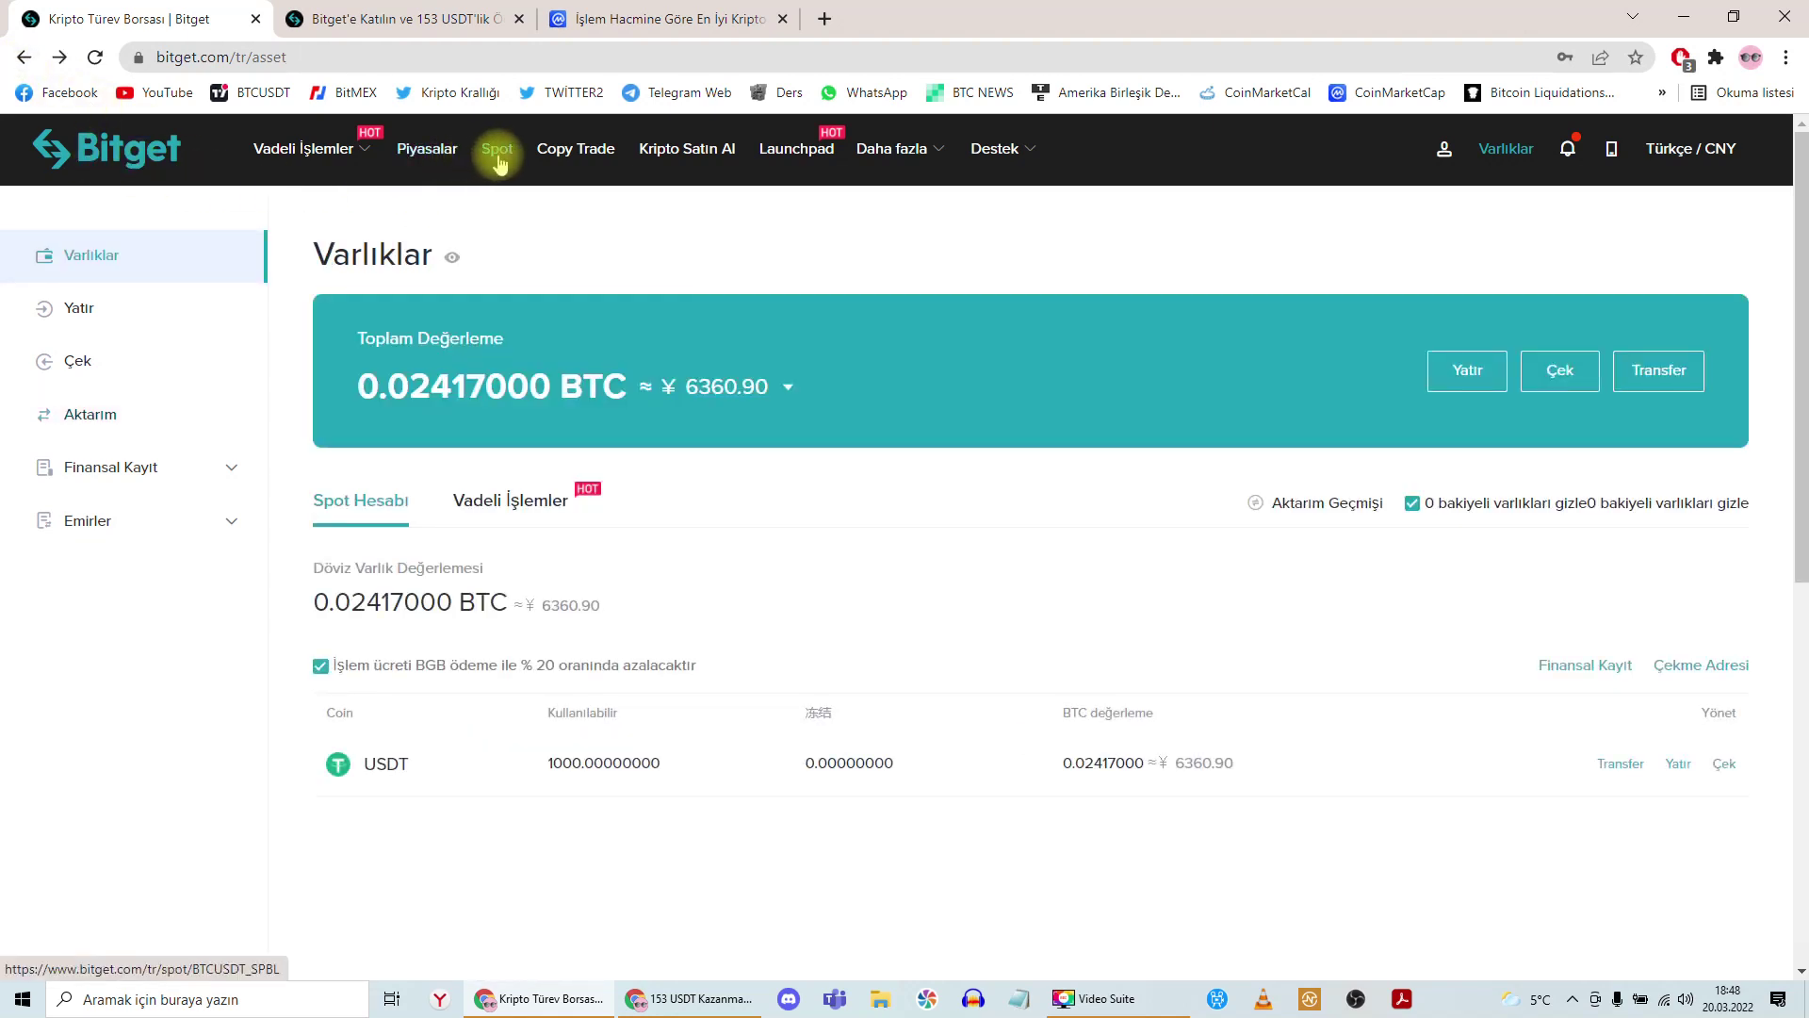
# - Open the BGB/USDT pair in spot trading and measure its price rise on the daily chart from the low to the recent high
pyautogui.click(498, 156)
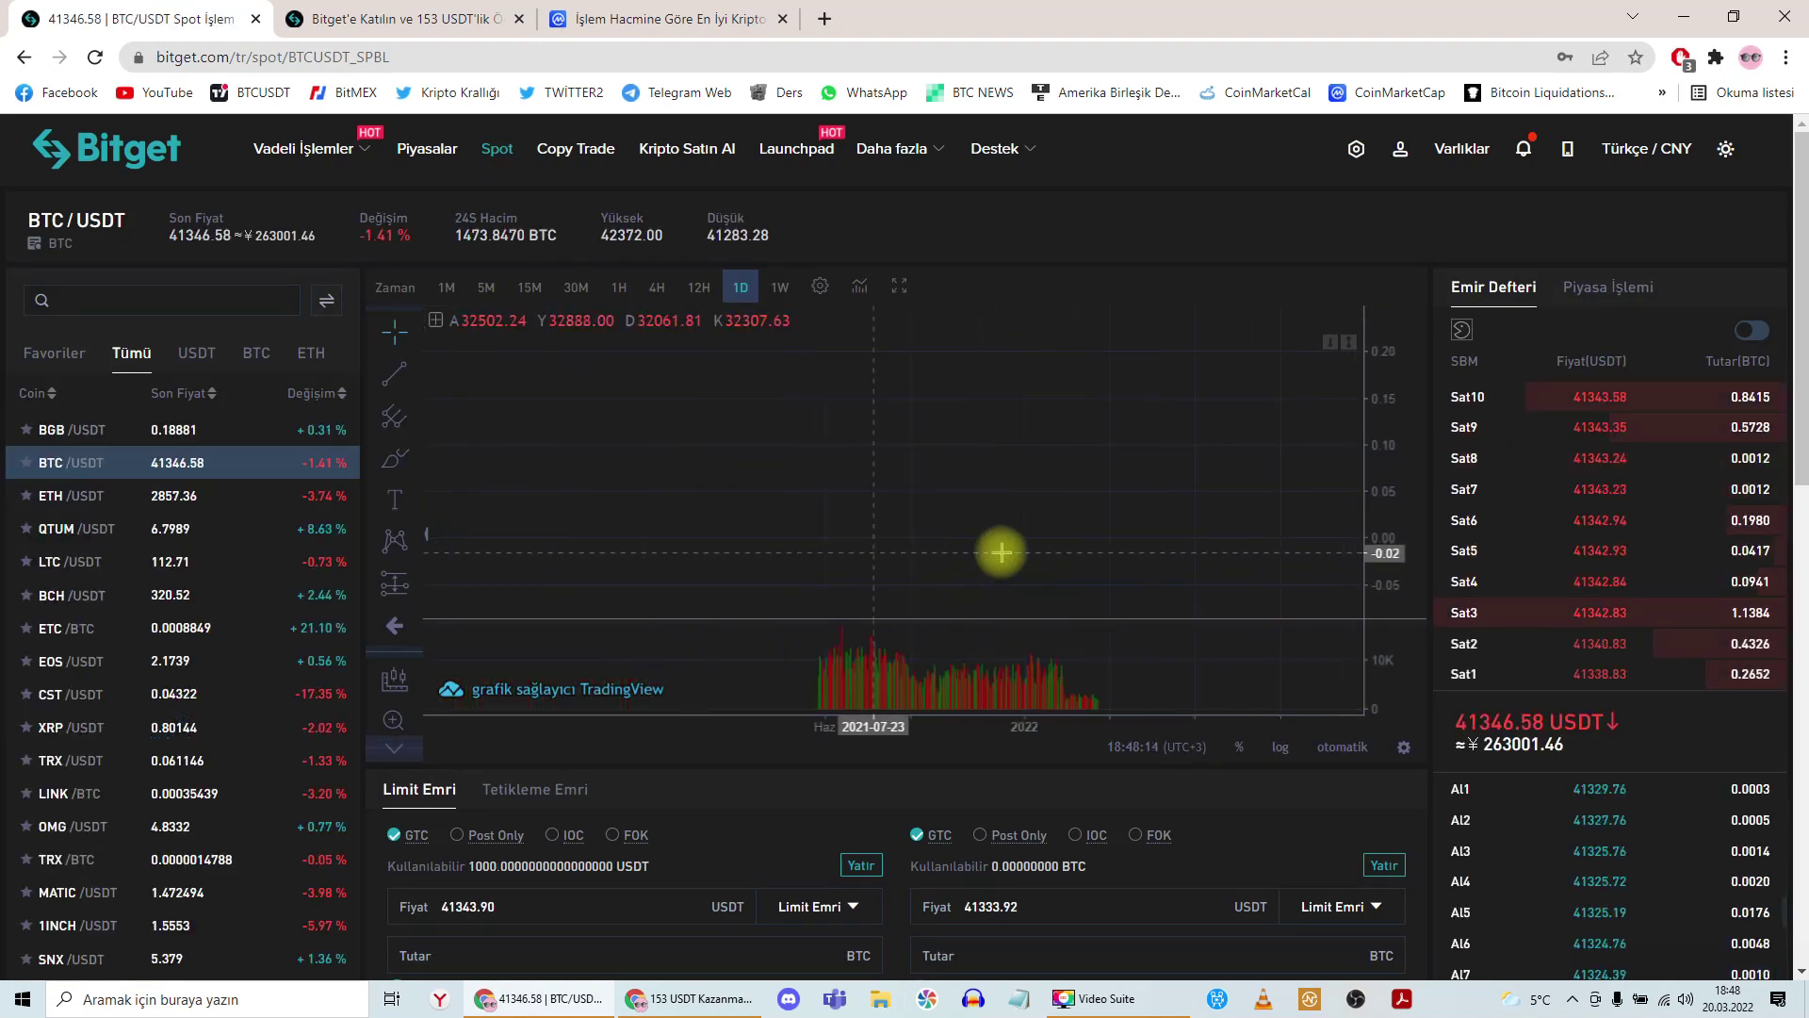
pyautogui.click(122, 434)
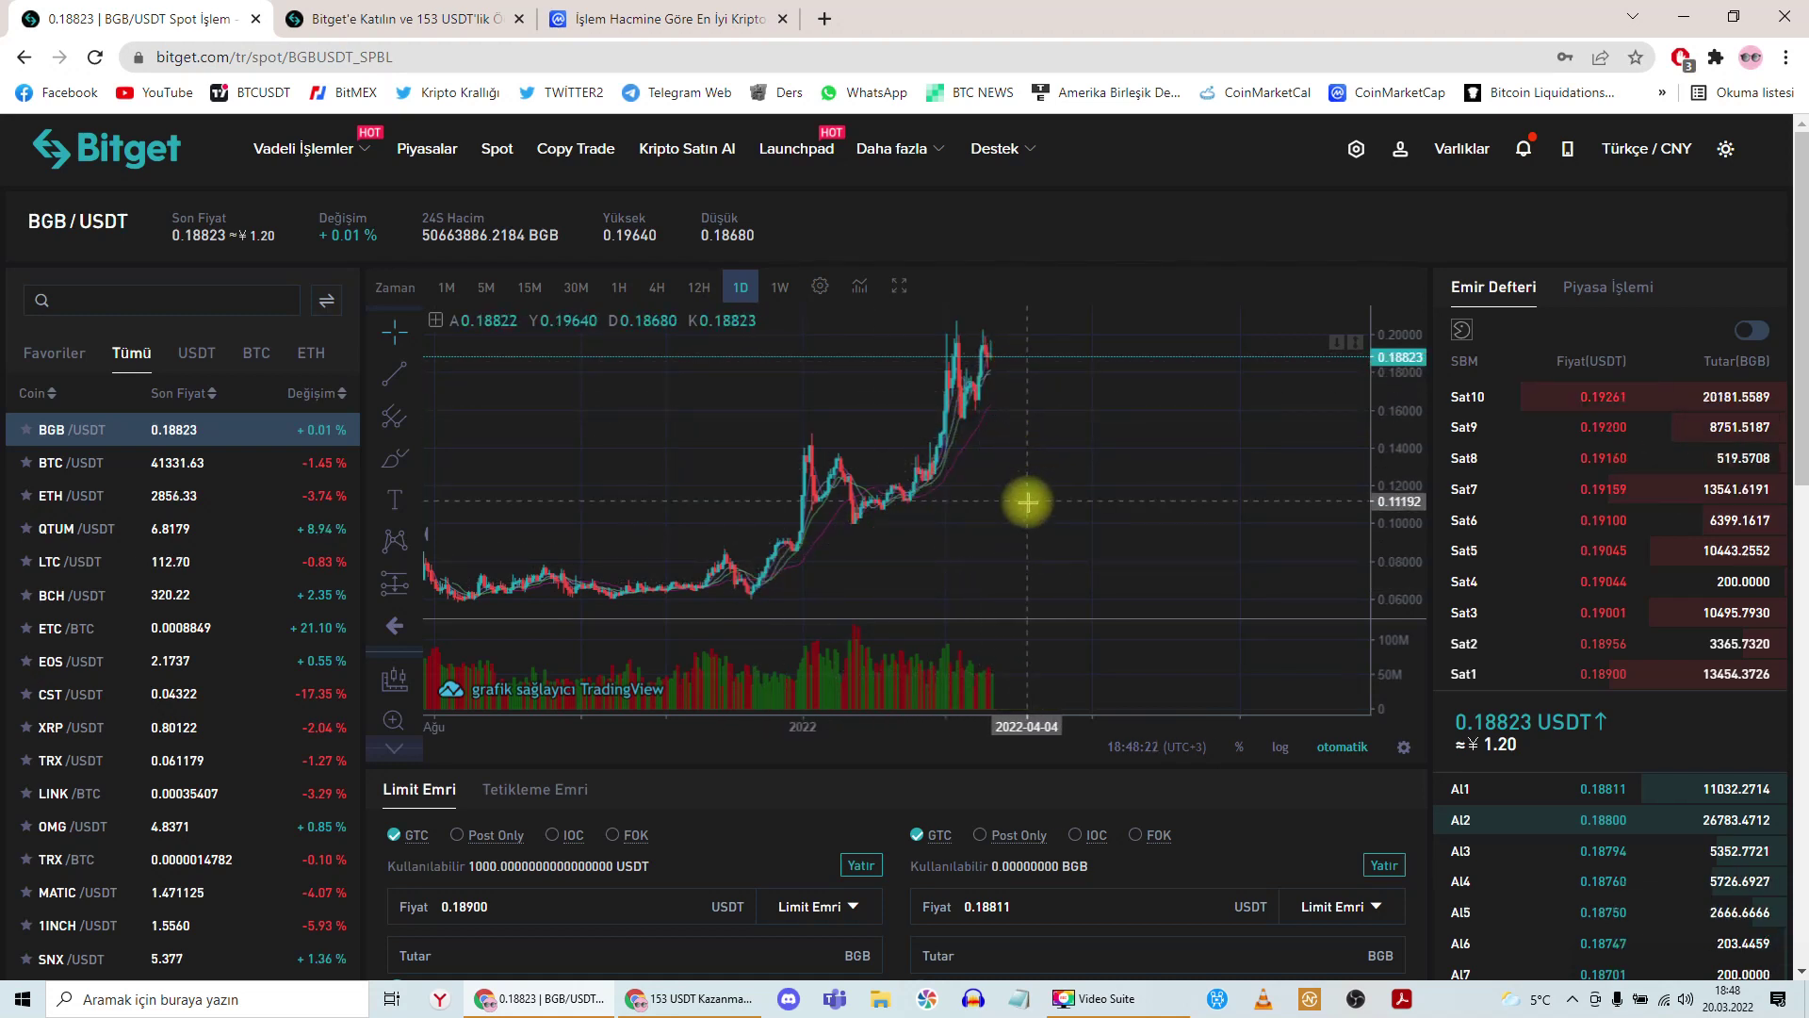
pyautogui.moveTo(893, 579); pyautogui.dragTo(1039, 598)
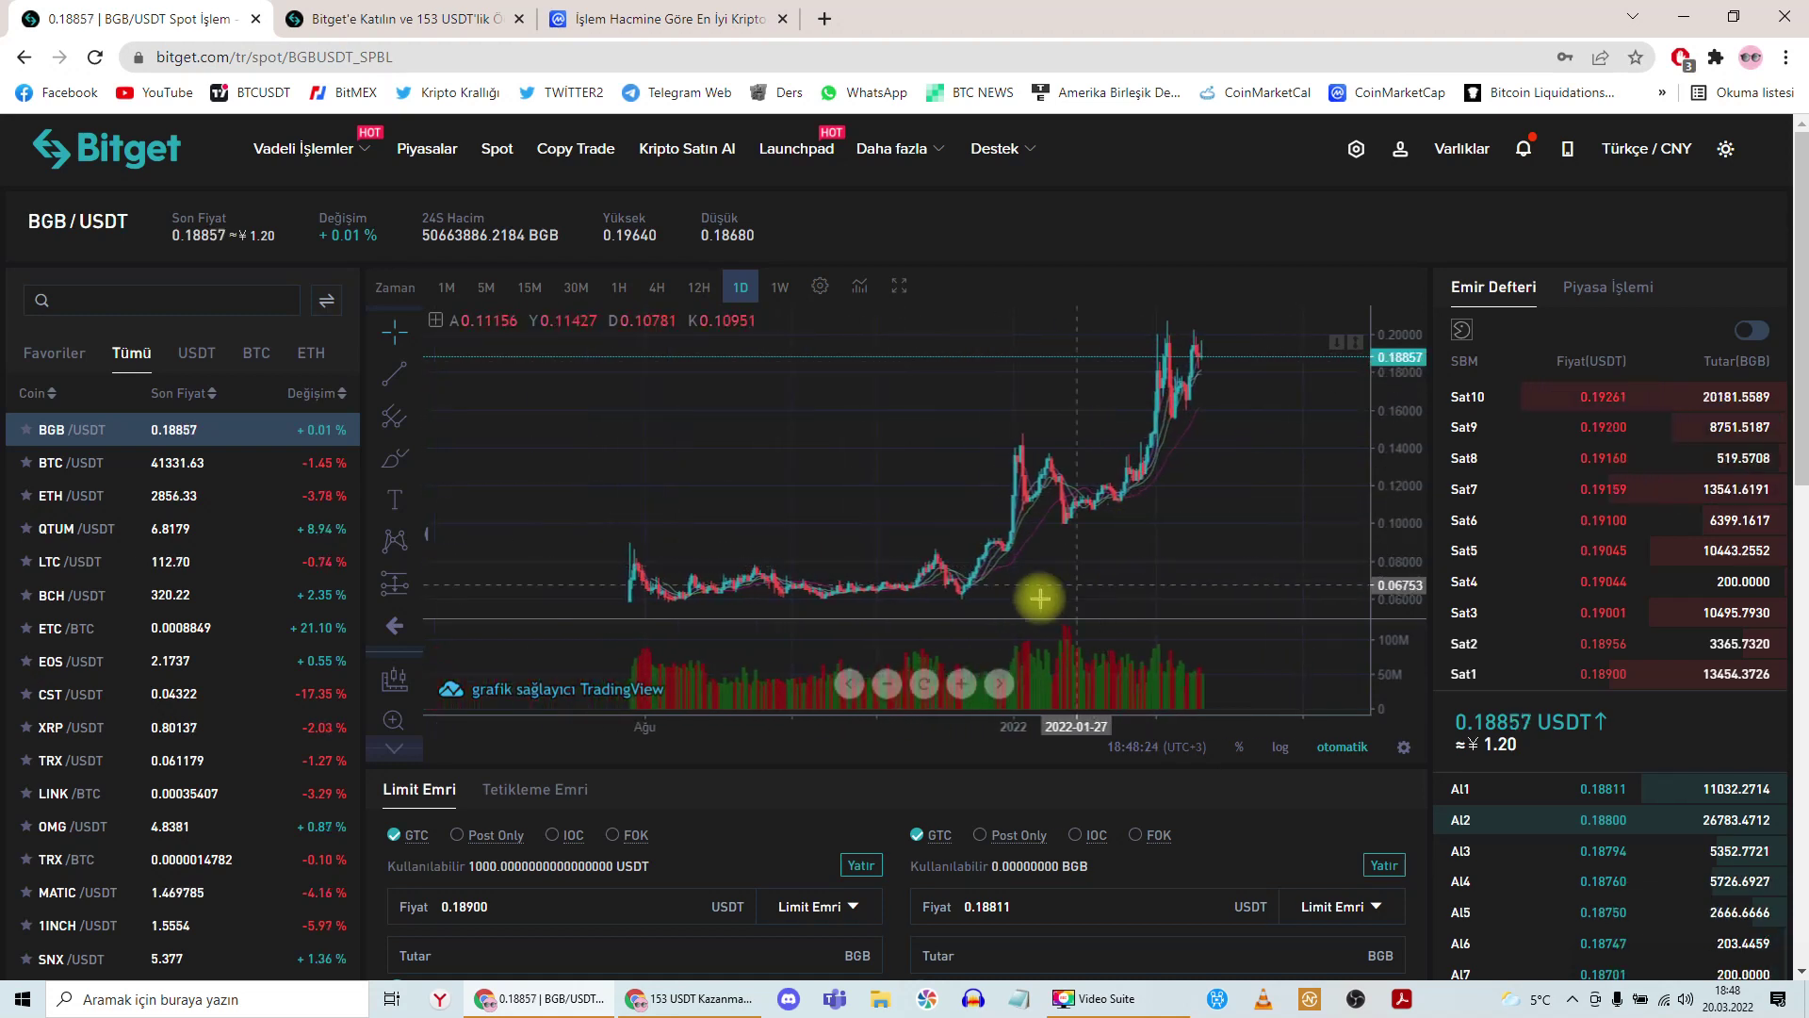
pyautogui.keyDown('shift'); pyautogui.click(1039, 599); pyautogui.keyUp('shift')
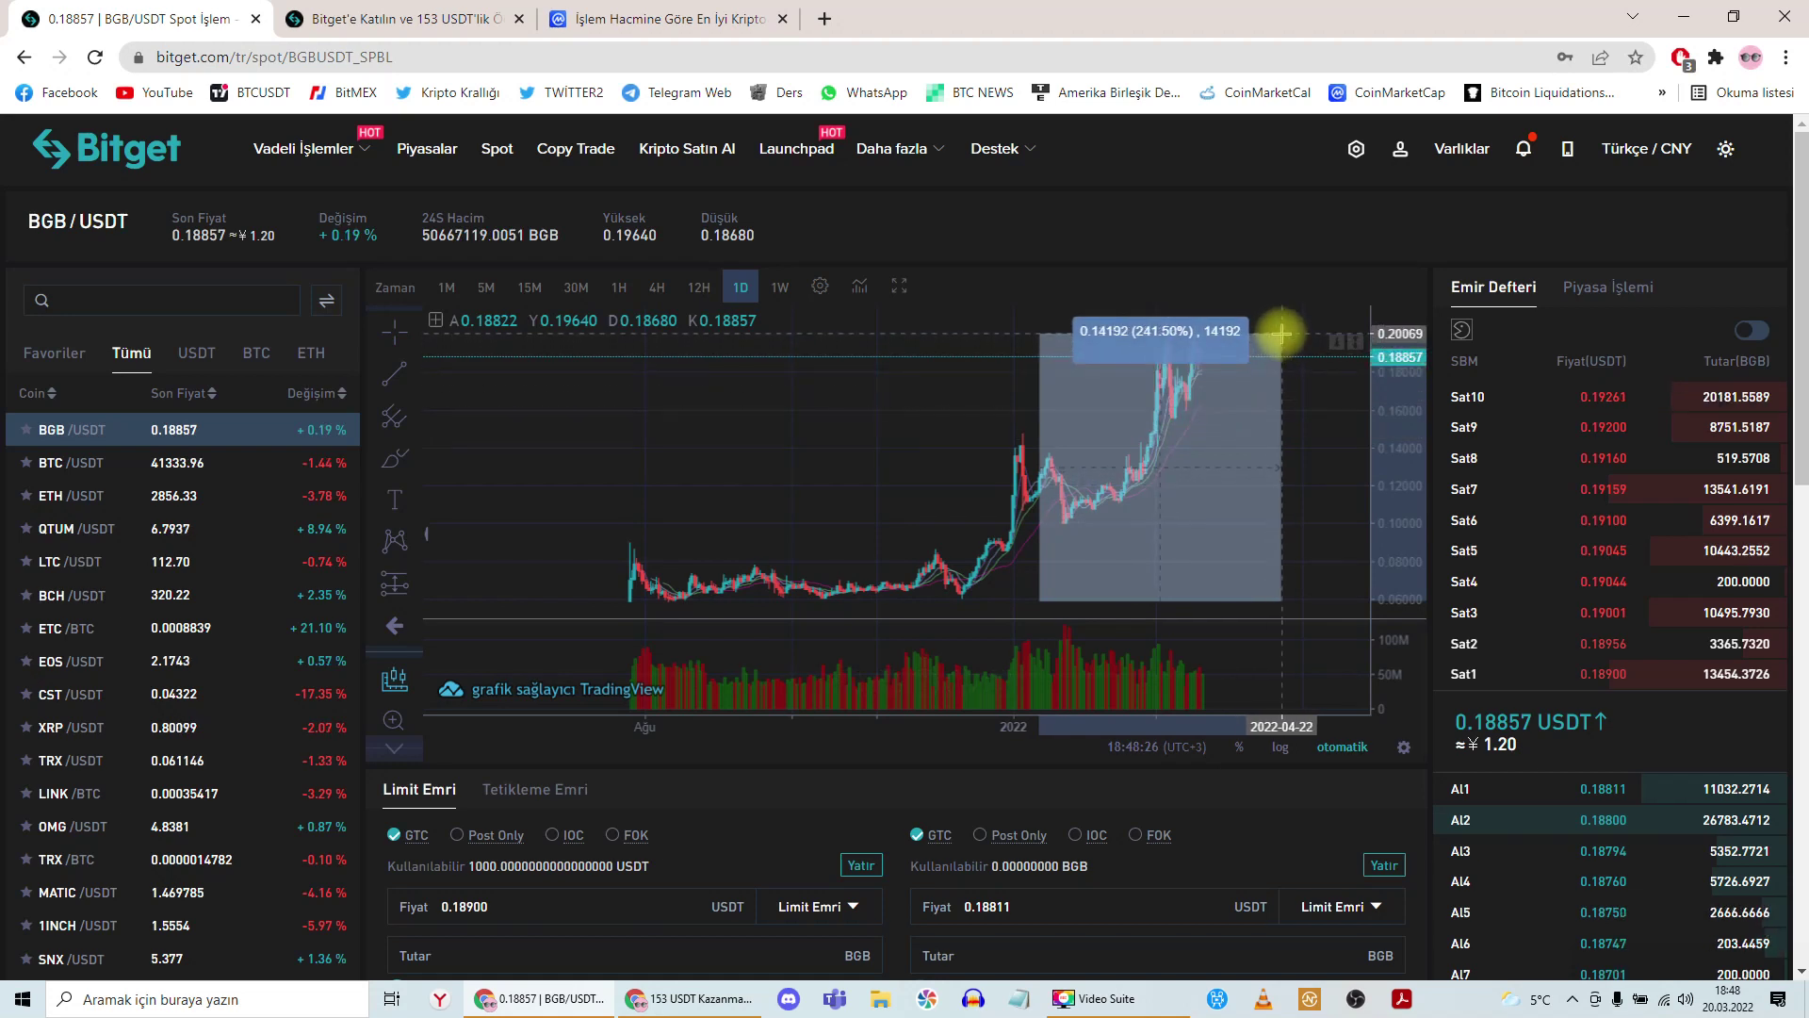
pyautogui.click(1282, 363)
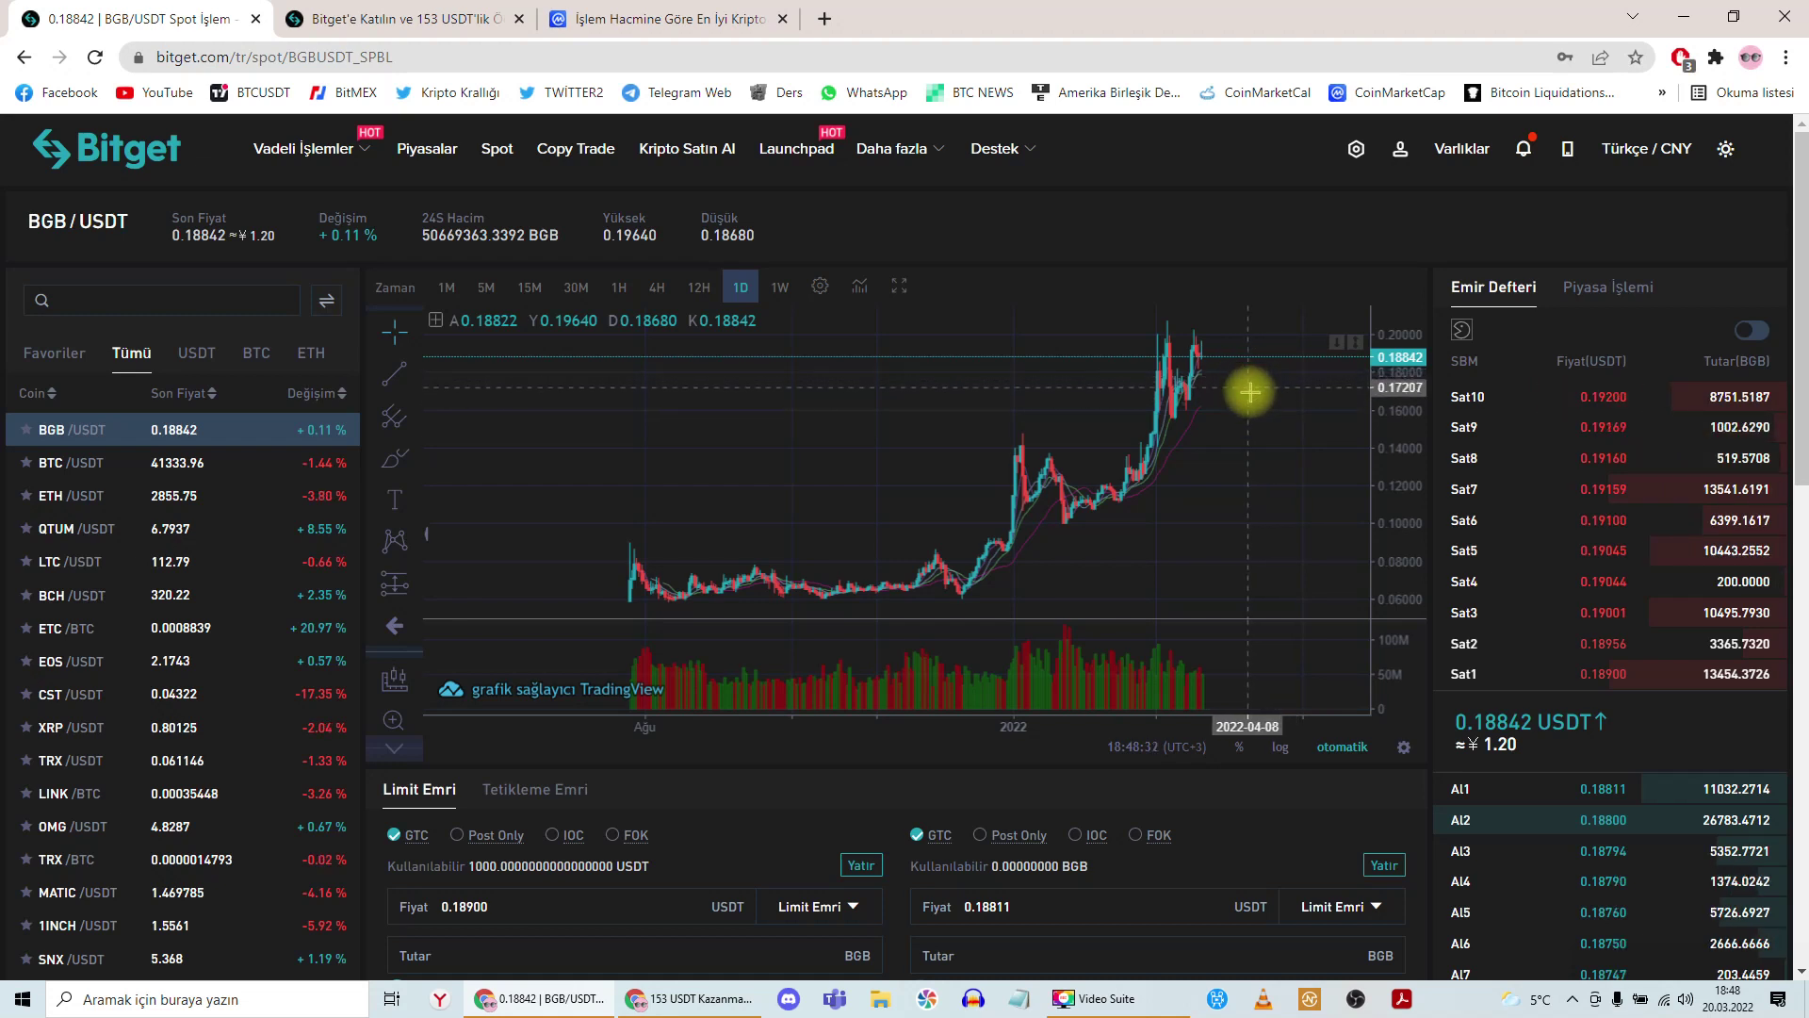
pyautogui.scroll(1, 1238, 456)
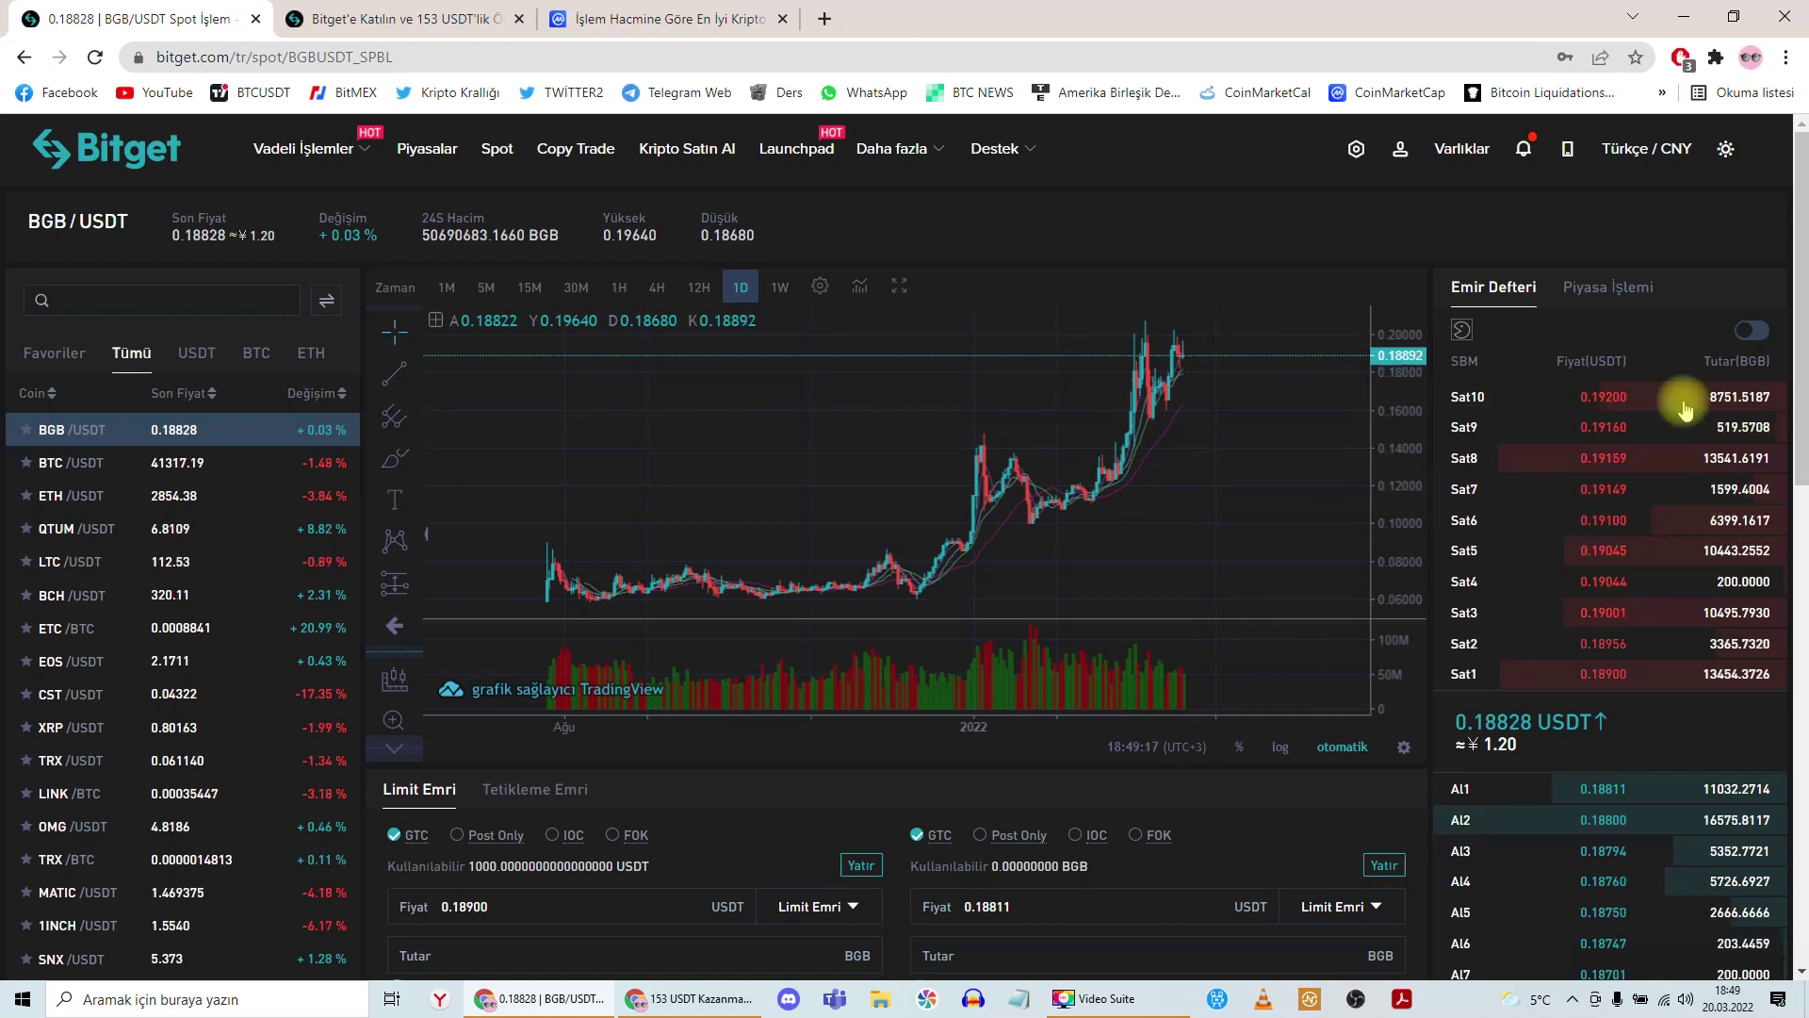
# - Set the BGB limit buy order to a price of 0.15 USDT and 55% of the available USDT
pyautogui.scroll(-2, 1540, 651)
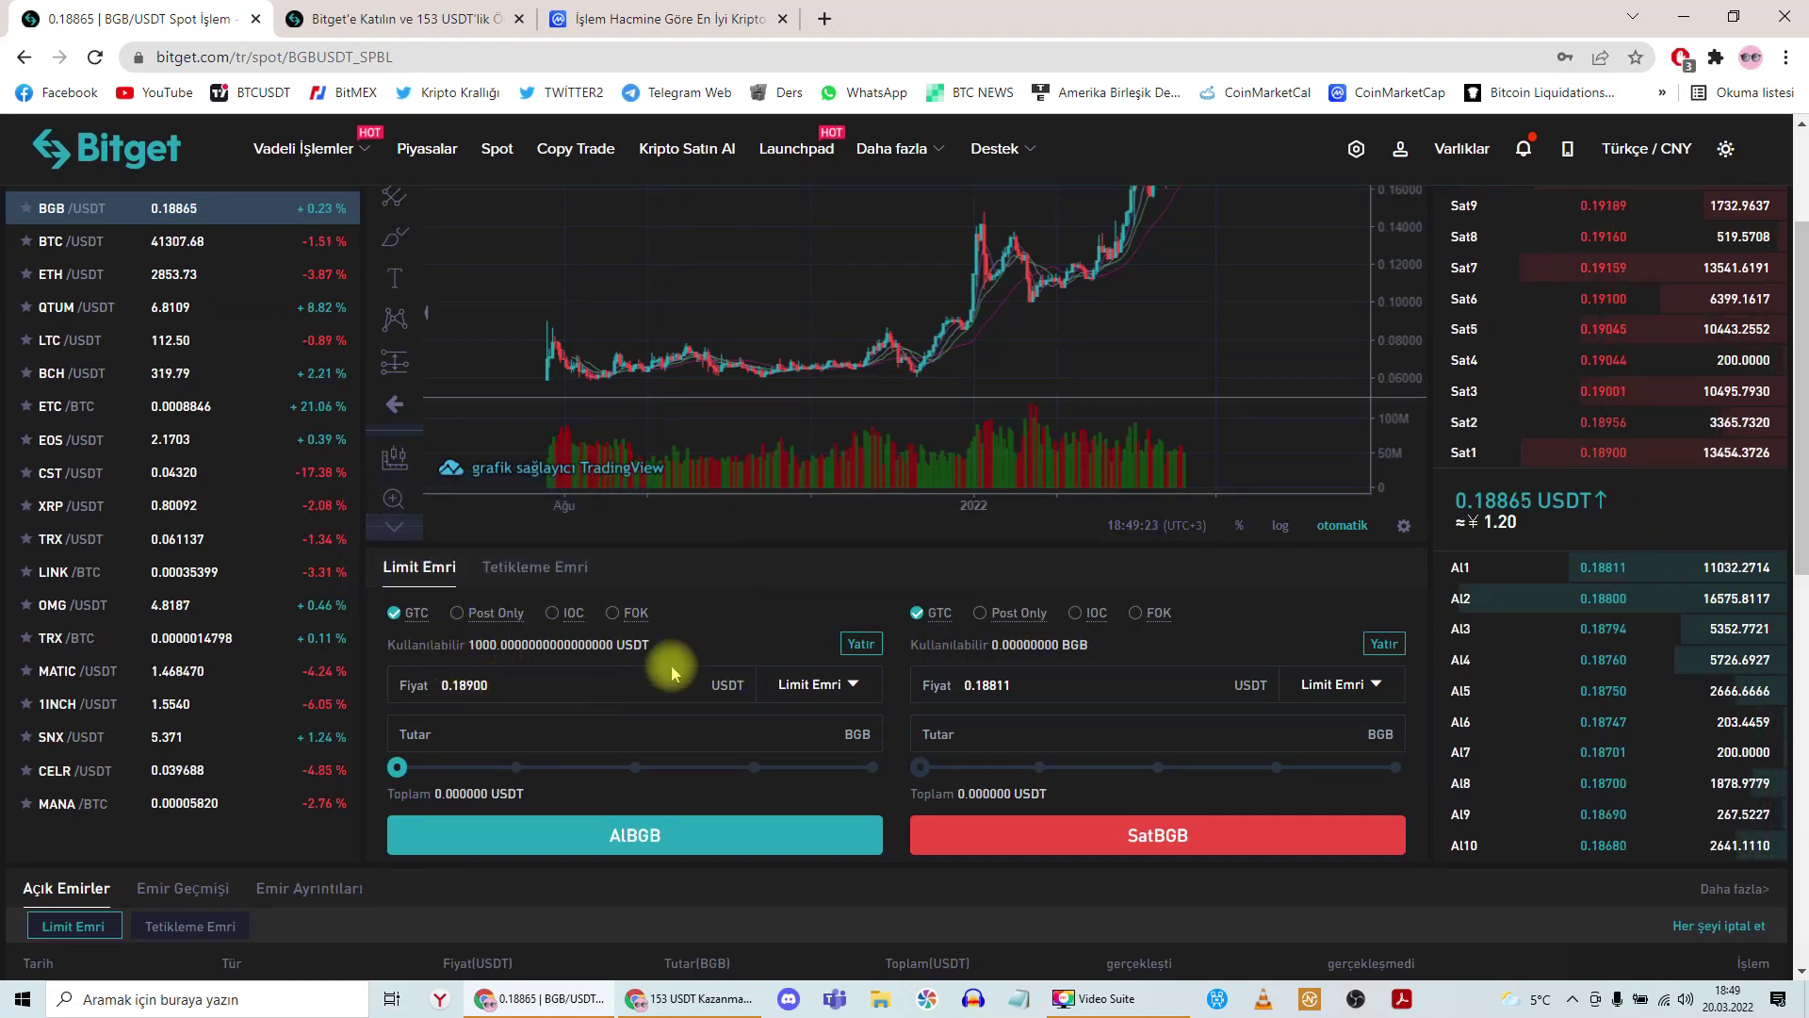
pyautogui.scroll(1, 745, 684)
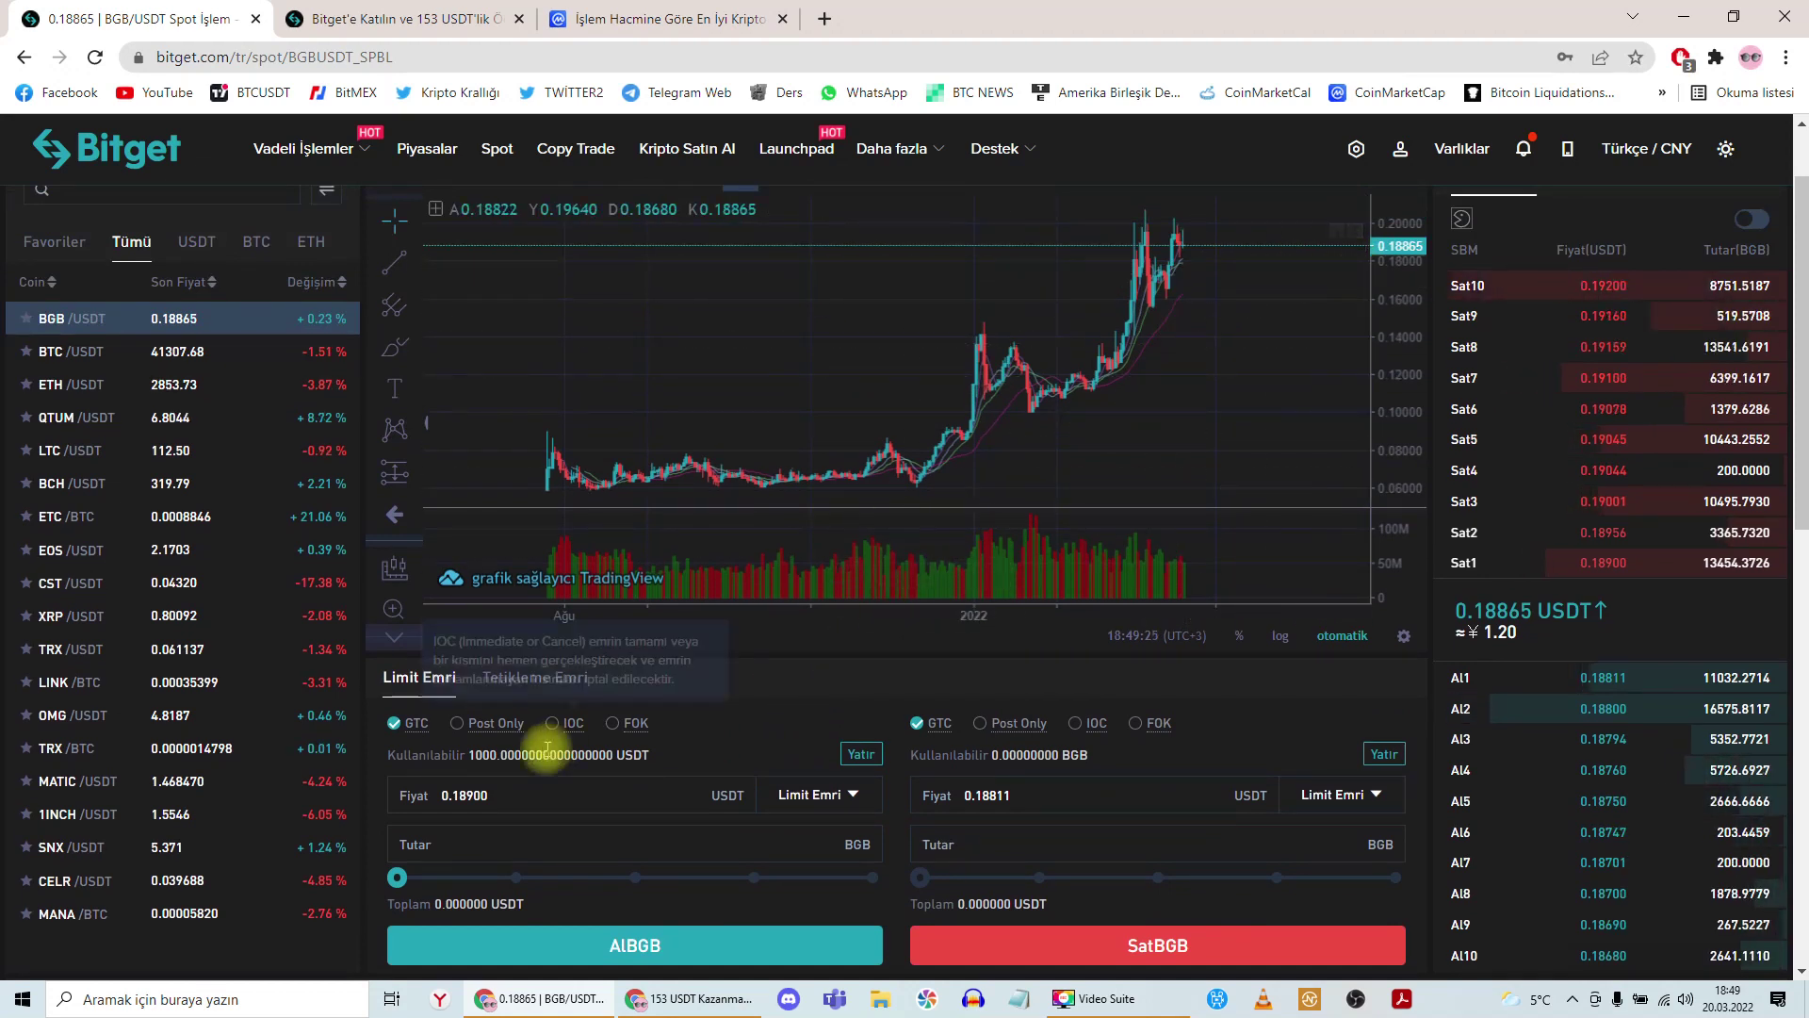
pyautogui.click(461, 796)
pyautogui.hotkey('shift', 'End')
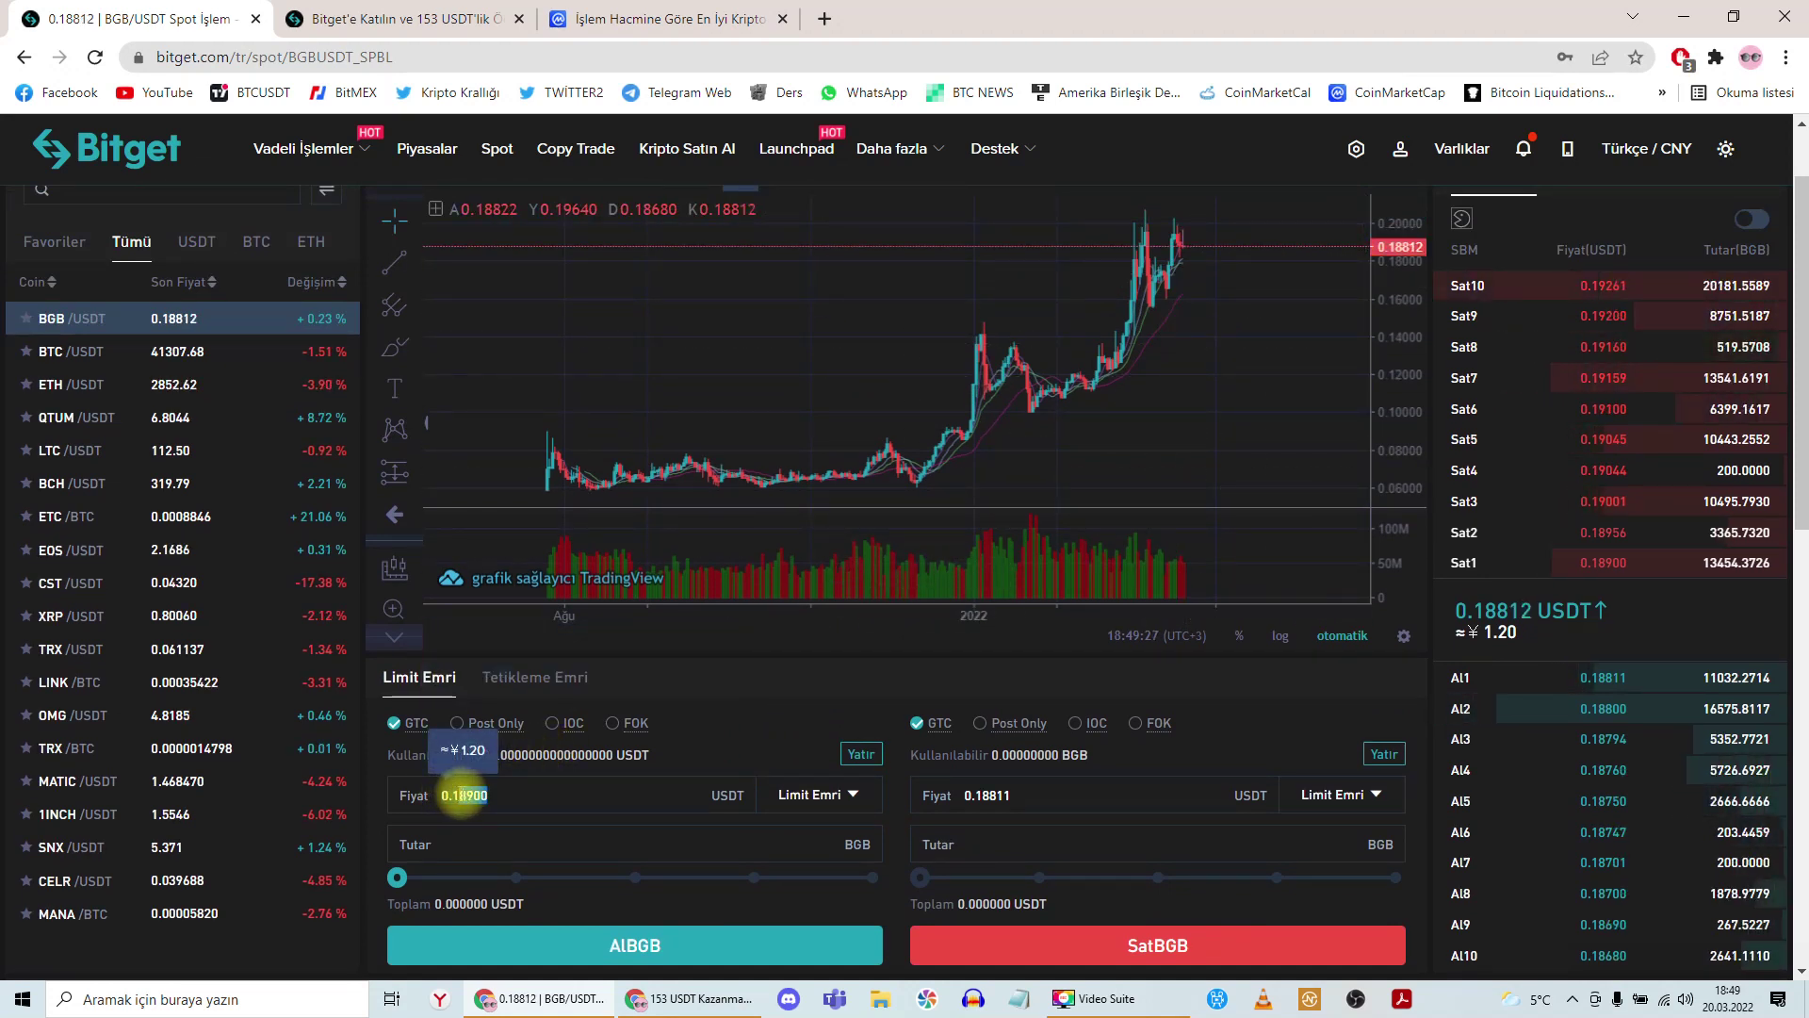
pyautogui.write('5')
pyautogui.click(399, 878)
pyautogui.moveTo(400, 878); pyautogui.dragTo(664, 890)
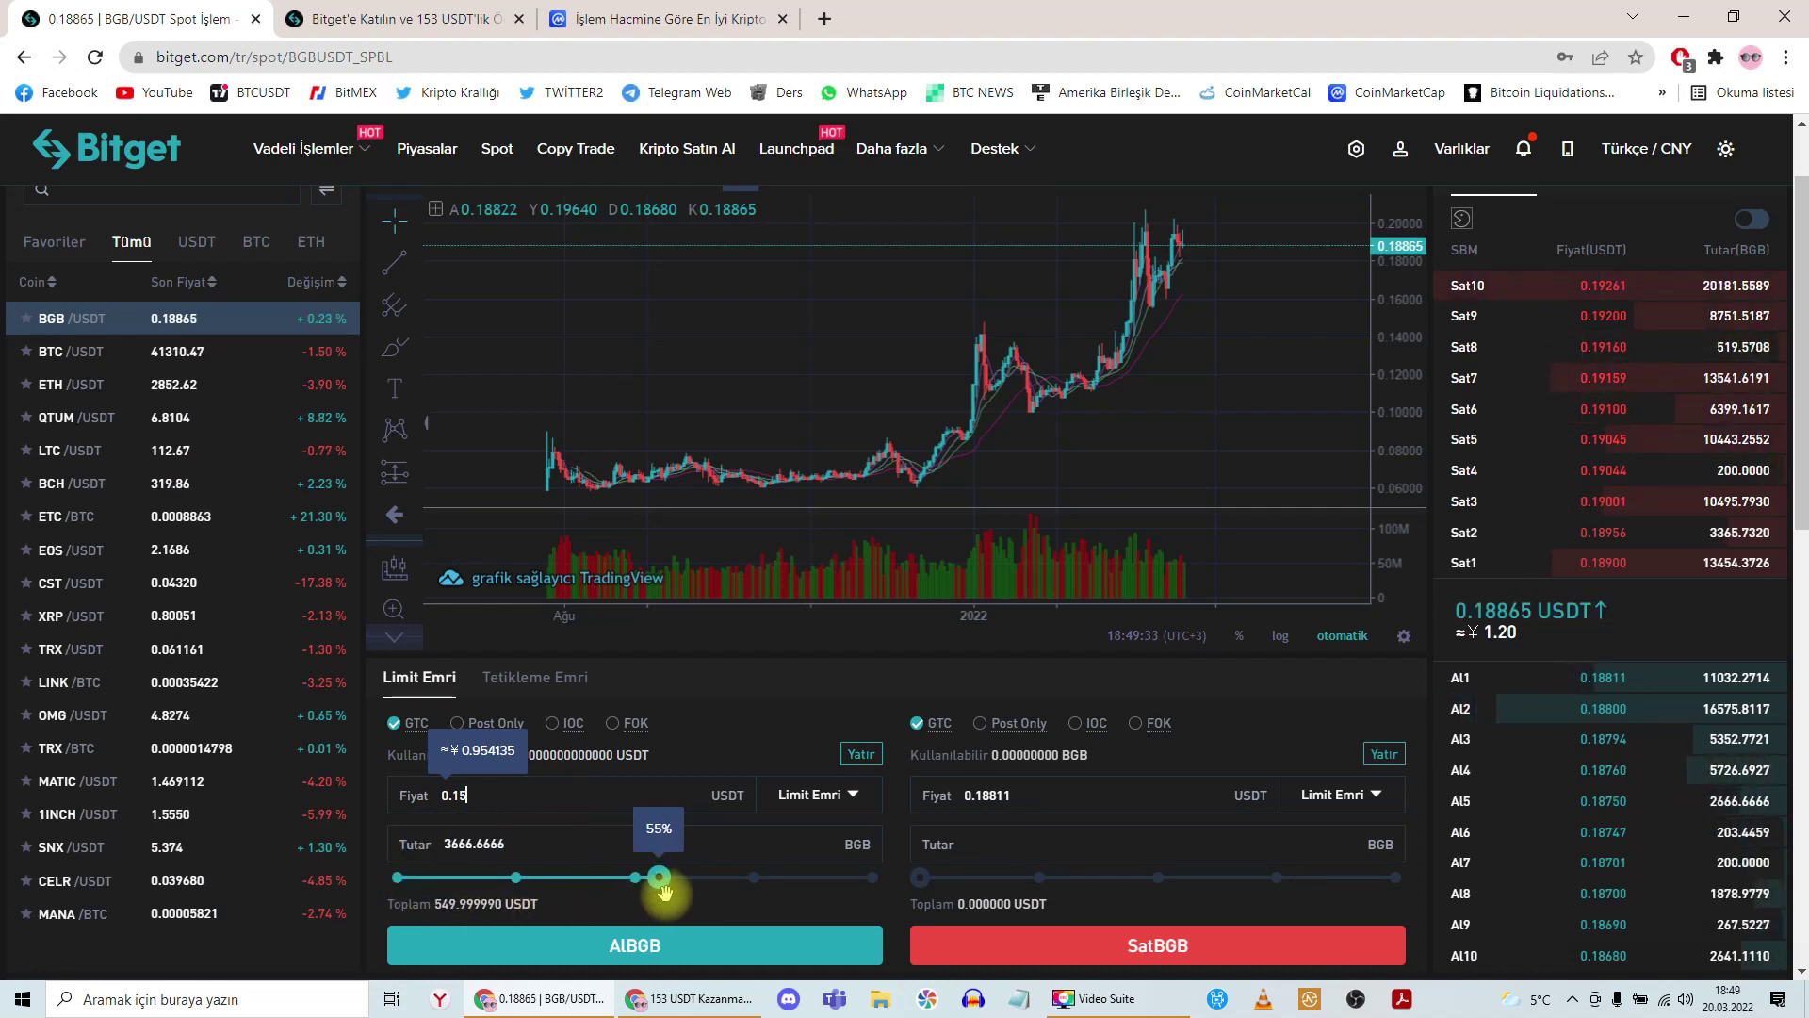
# - Submit the limit buy order for 3666.6666 BGB at 0.15 USDT and confirm it
pyautogui.scroll(-2, 659, 848)
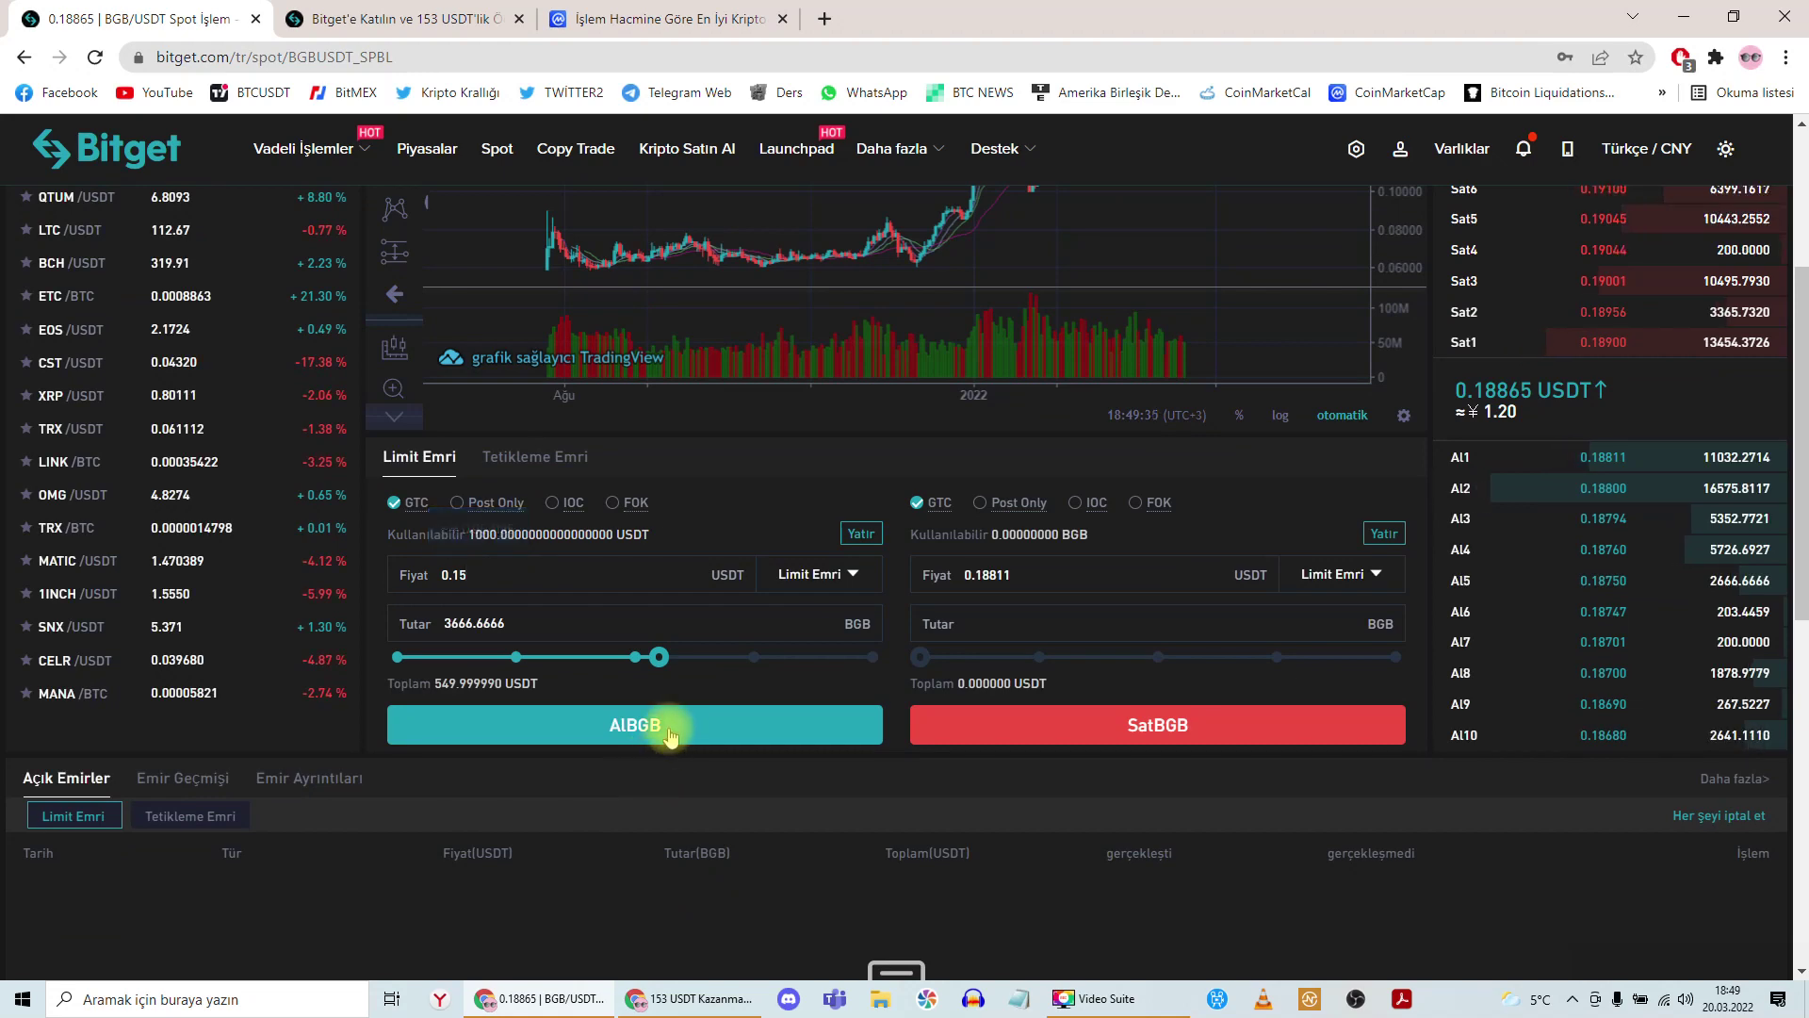
pyautogui.click(665, 727)
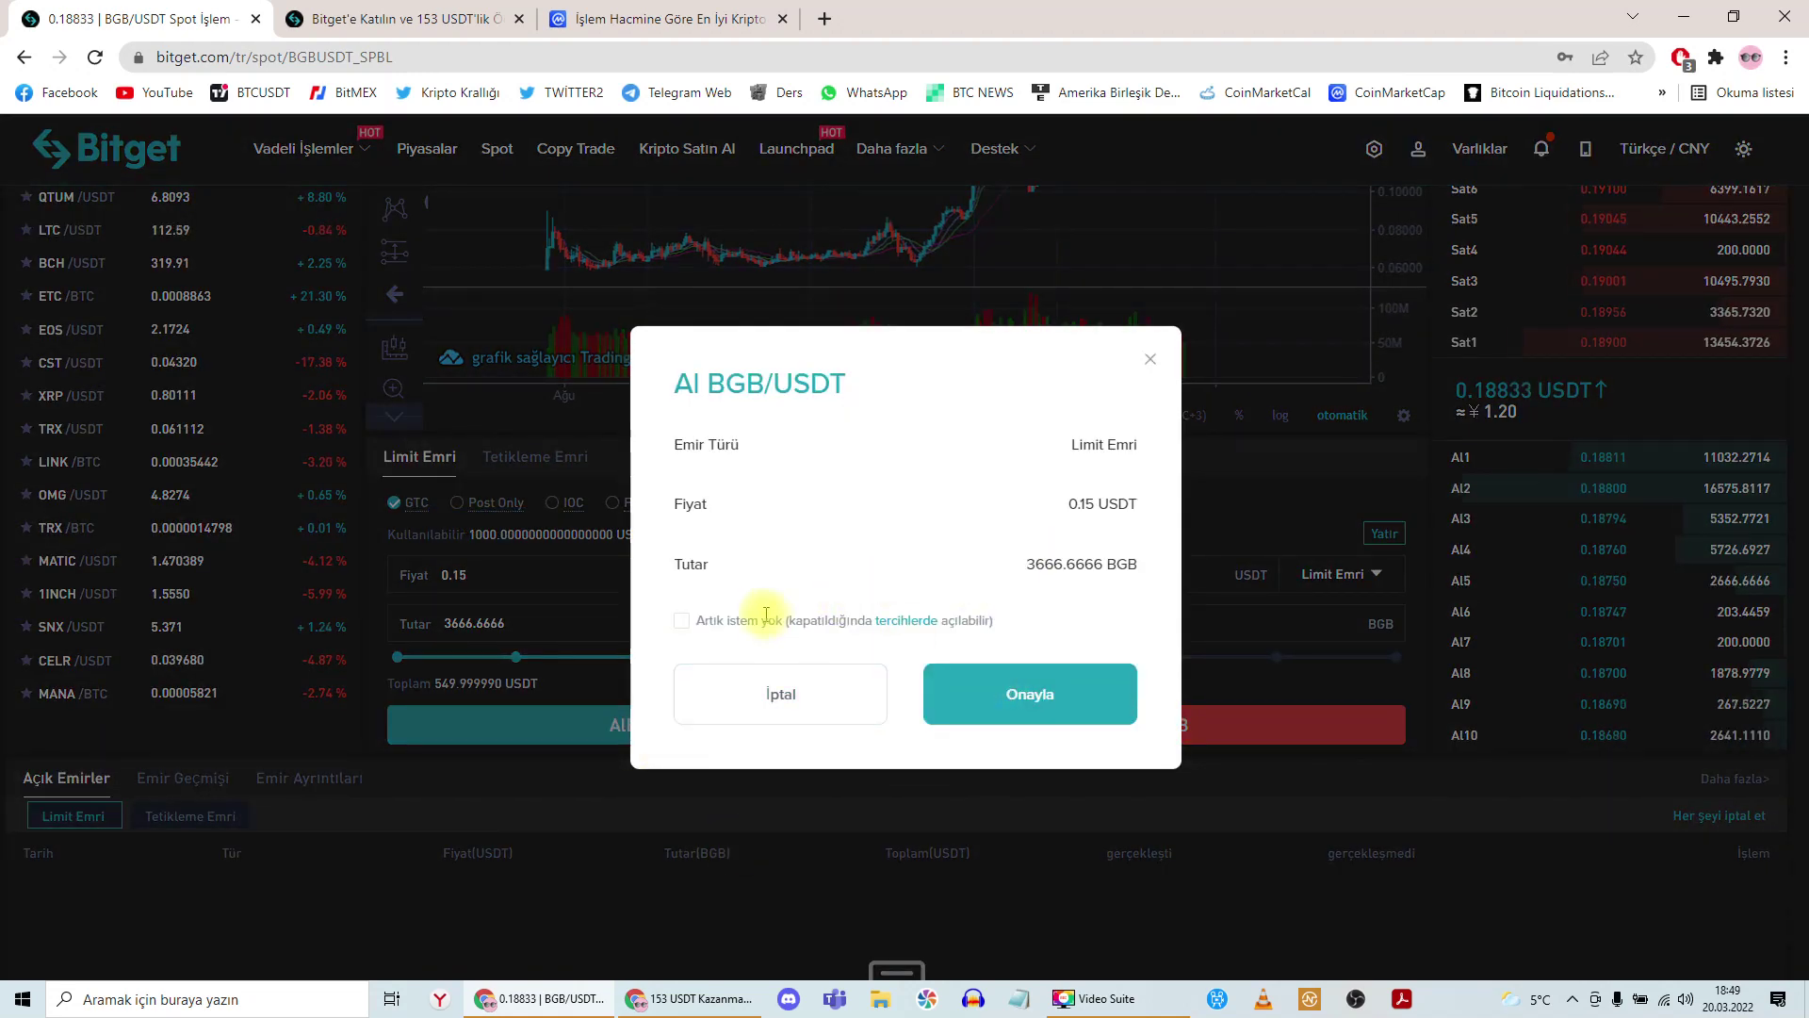
pyautogui.click(966, 665)
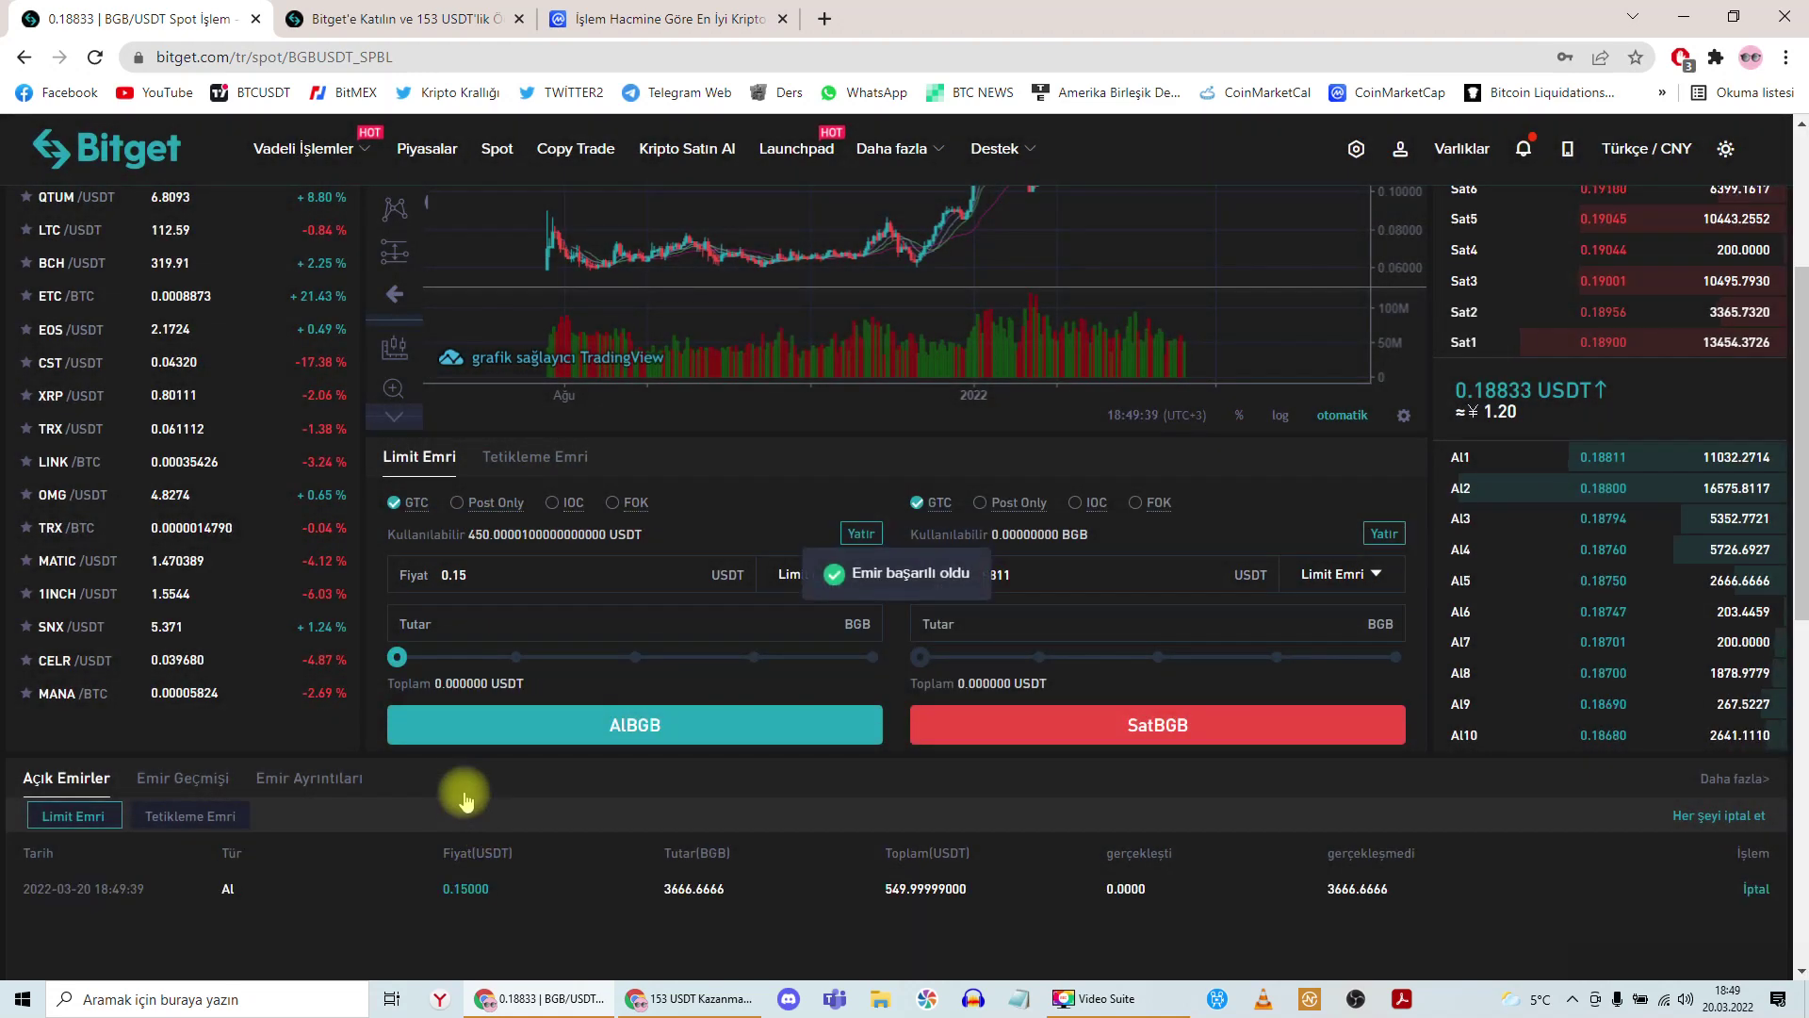
# - Cancel the BGB limit buy order in the open orders list
pyautogui.scroll(-1, 344, 801)
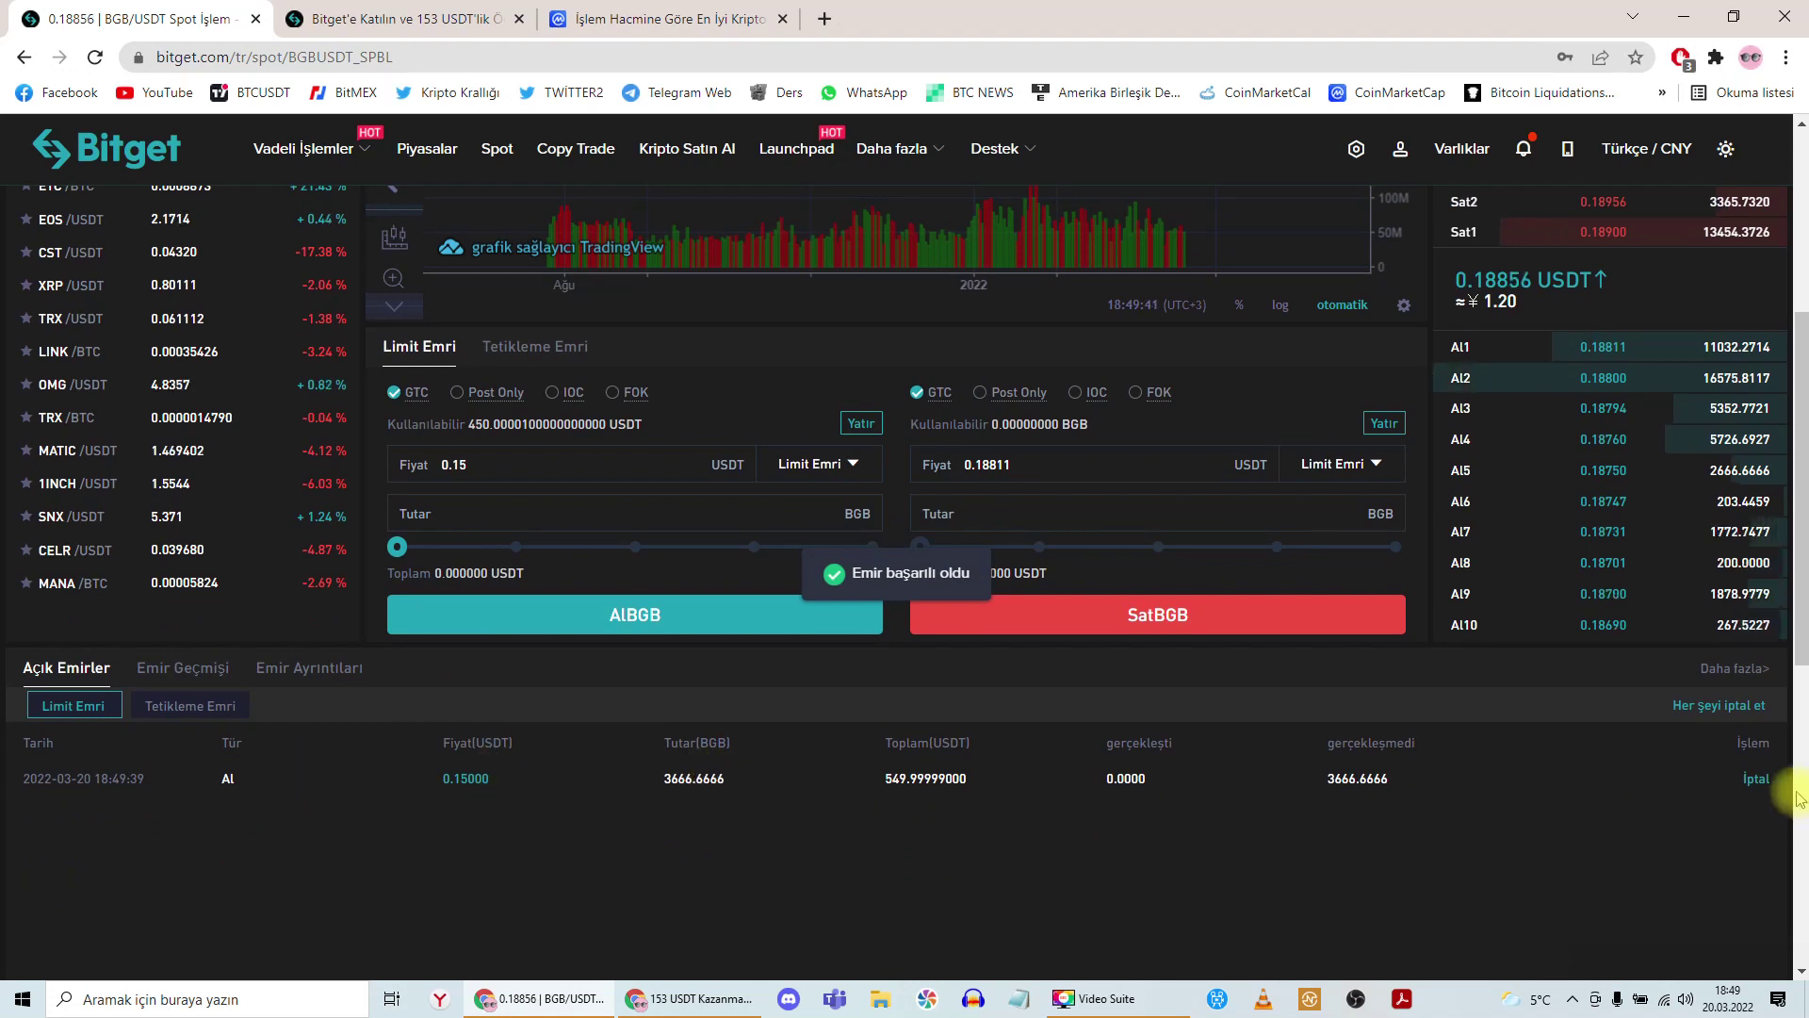
pyautogui.click(1770, 781)
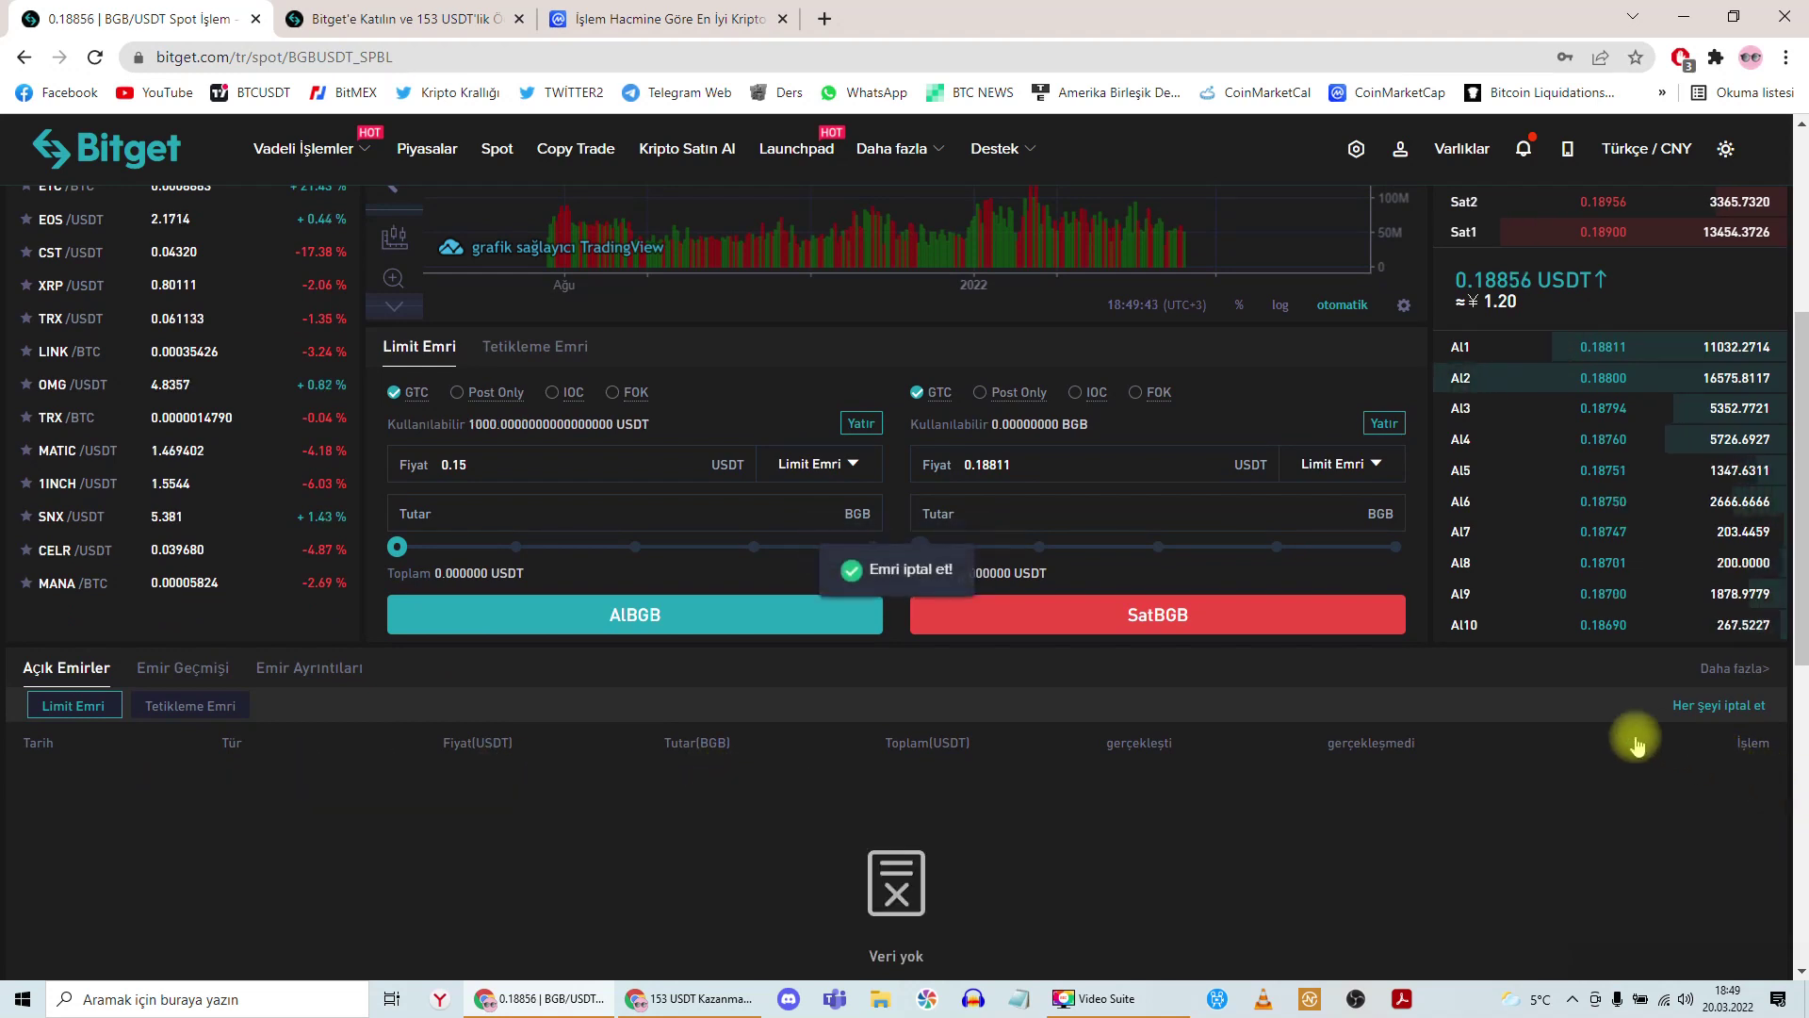
pyautogui.moveTo(933, 571); pyautogui.dragTo(1189, 532)
# - Mark BGB/USDT as a favourite in the full pair list and display the favourites list
pyautogui.scroll(4, 1262, 523)
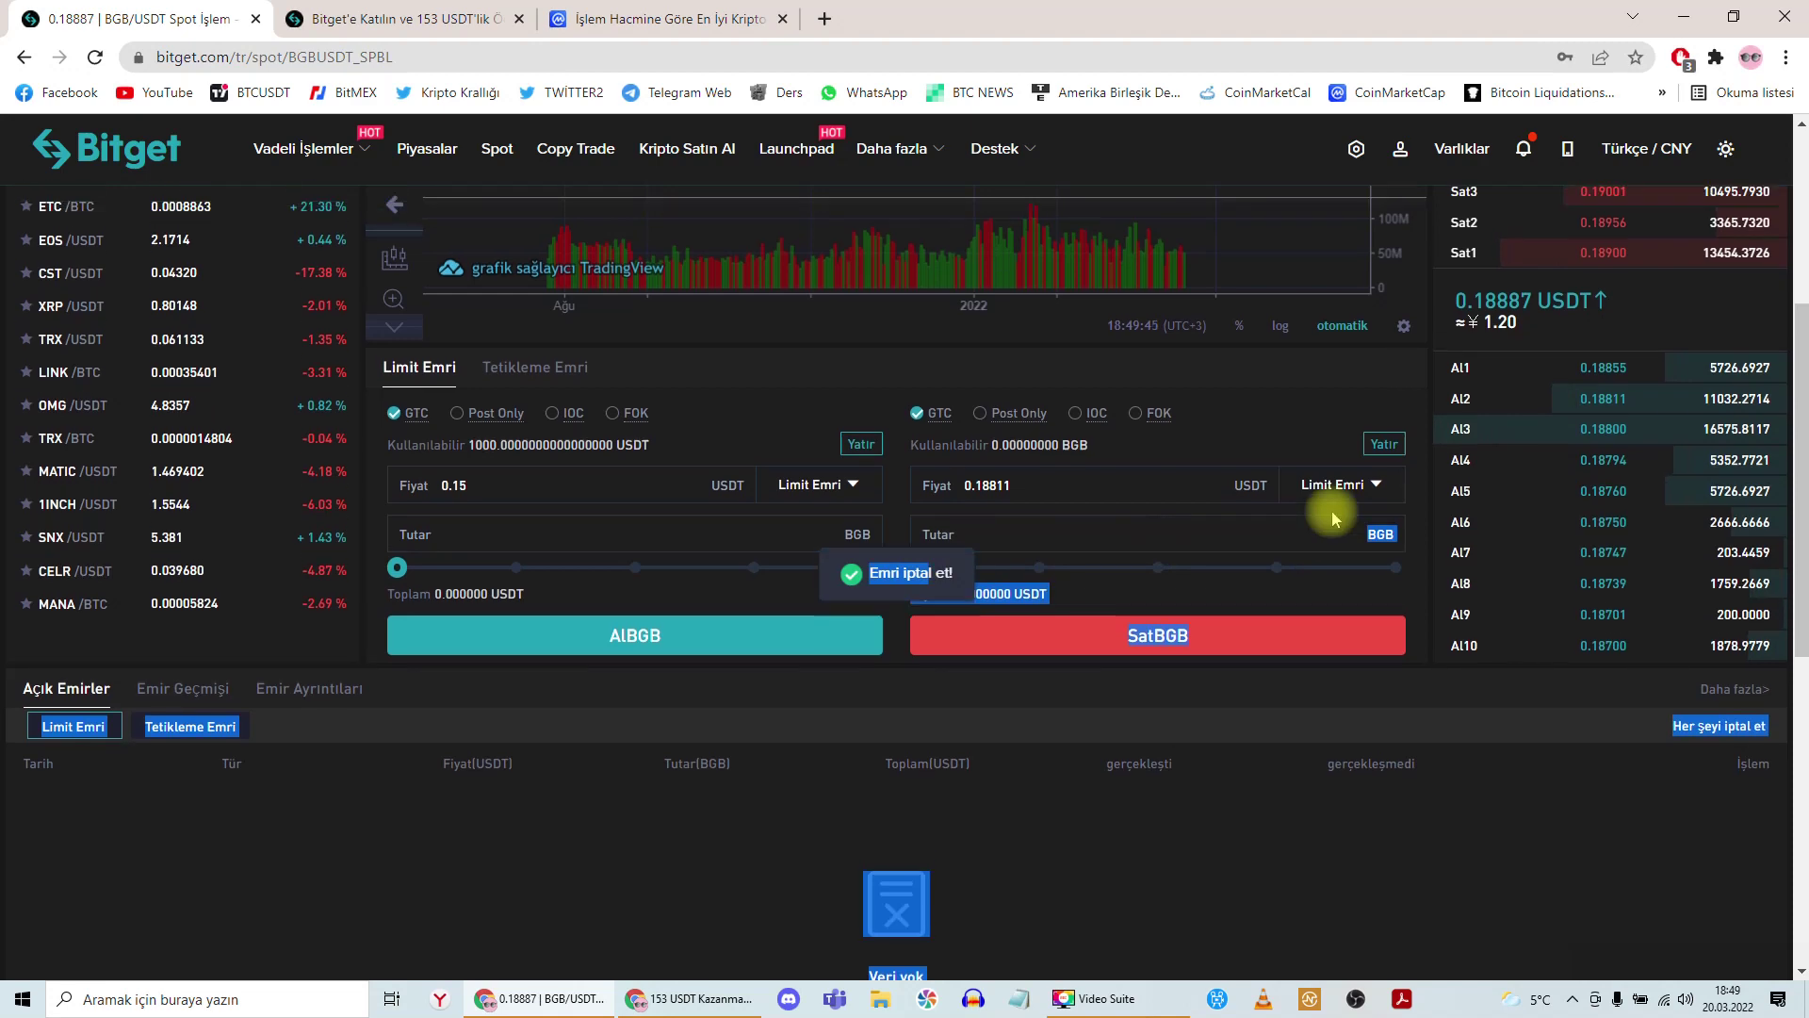
pyautogui.scroll(1, 1506, 450)
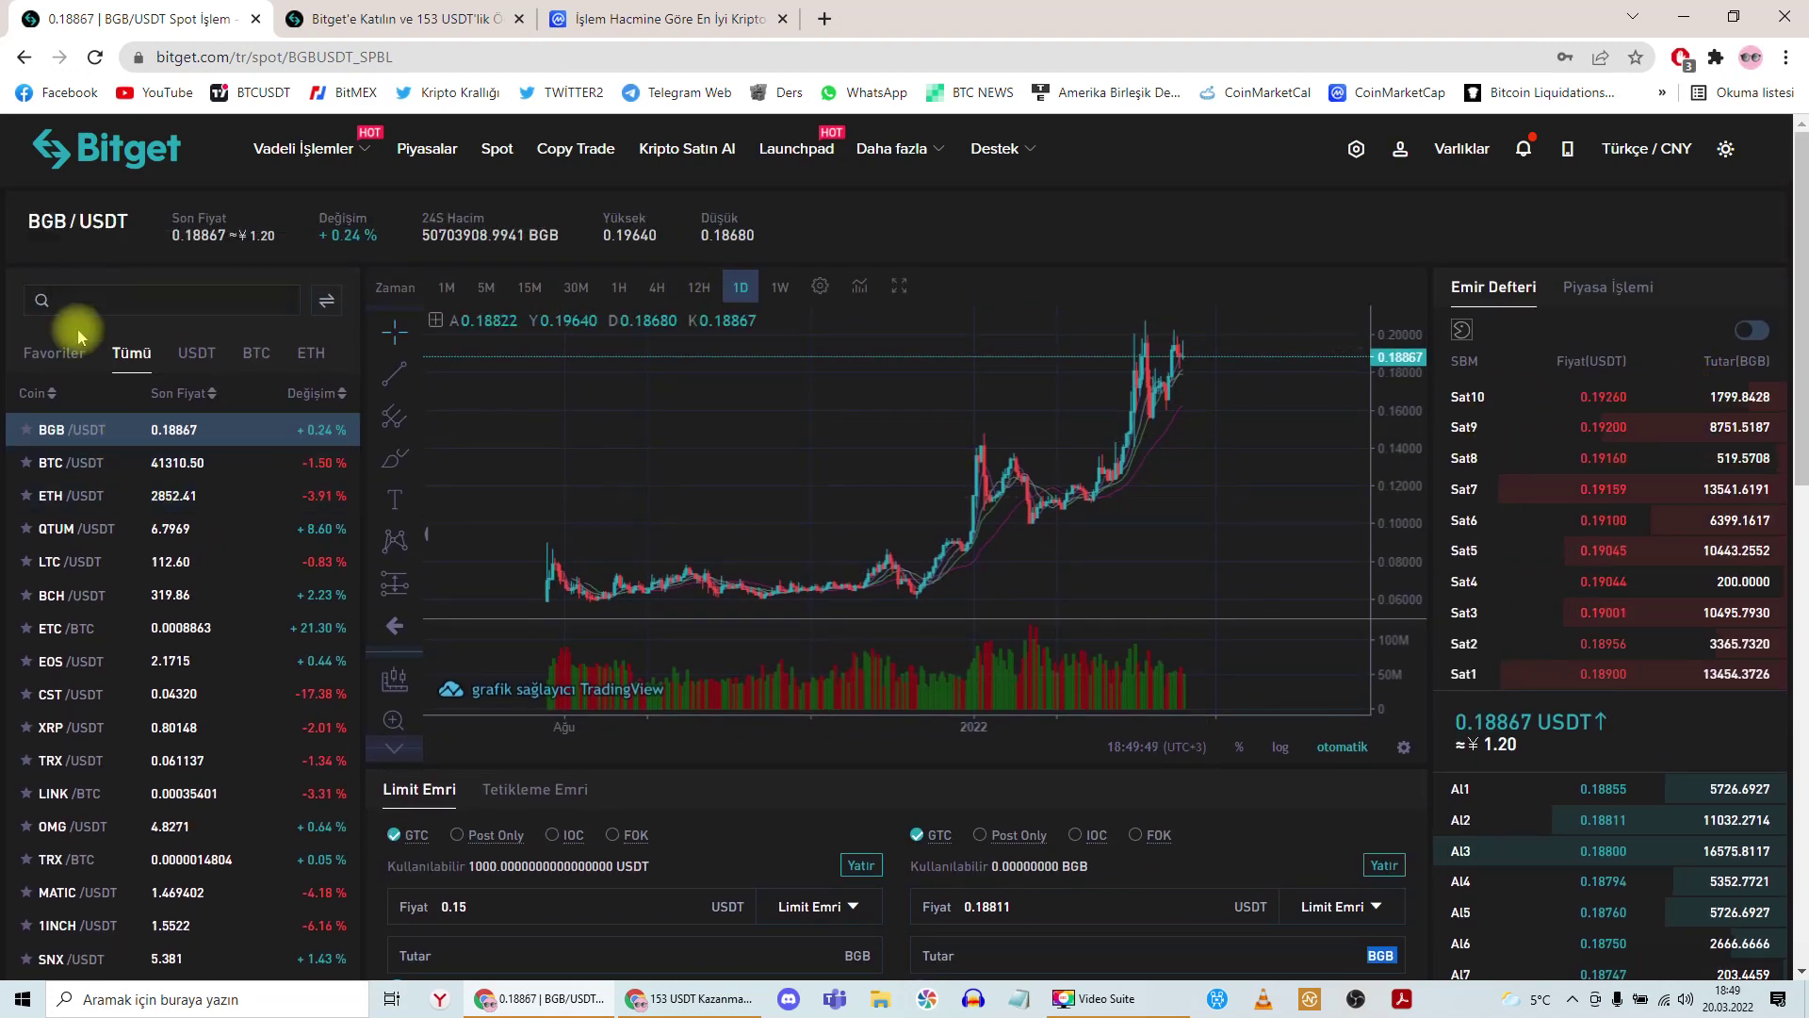
pyautogui.click(56, 361)
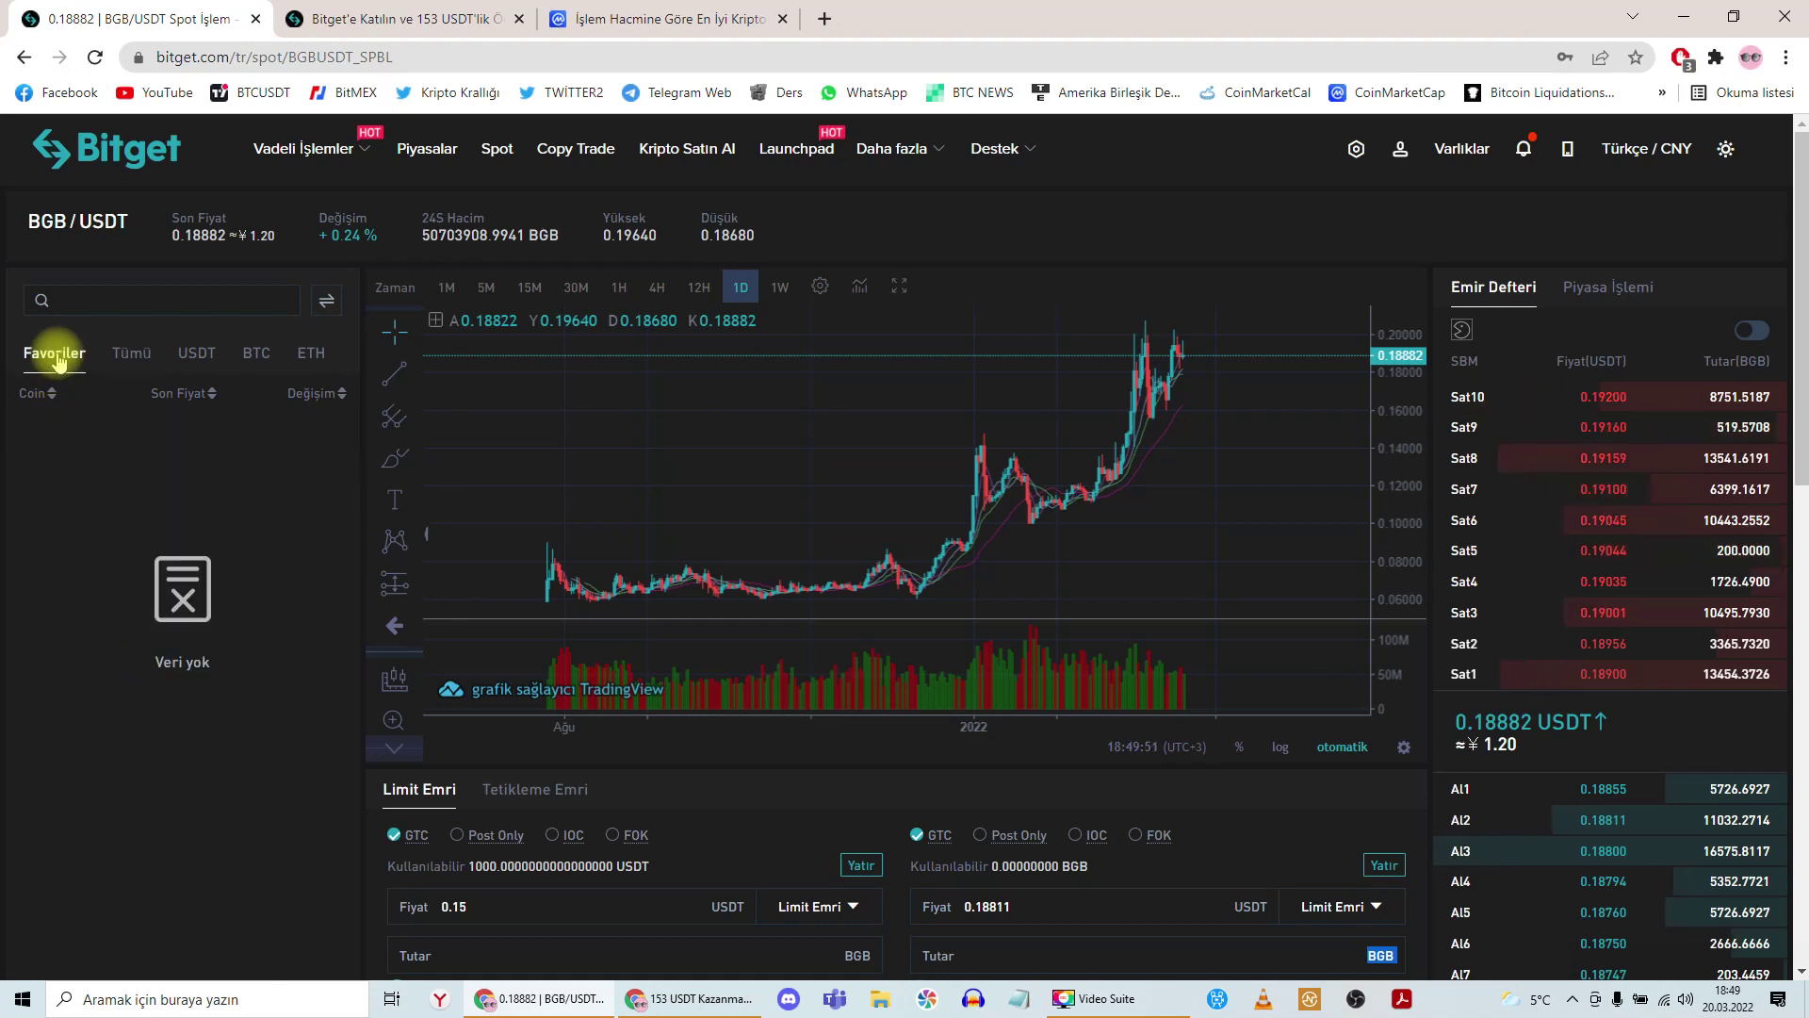
pyautogui.click(126, 353)
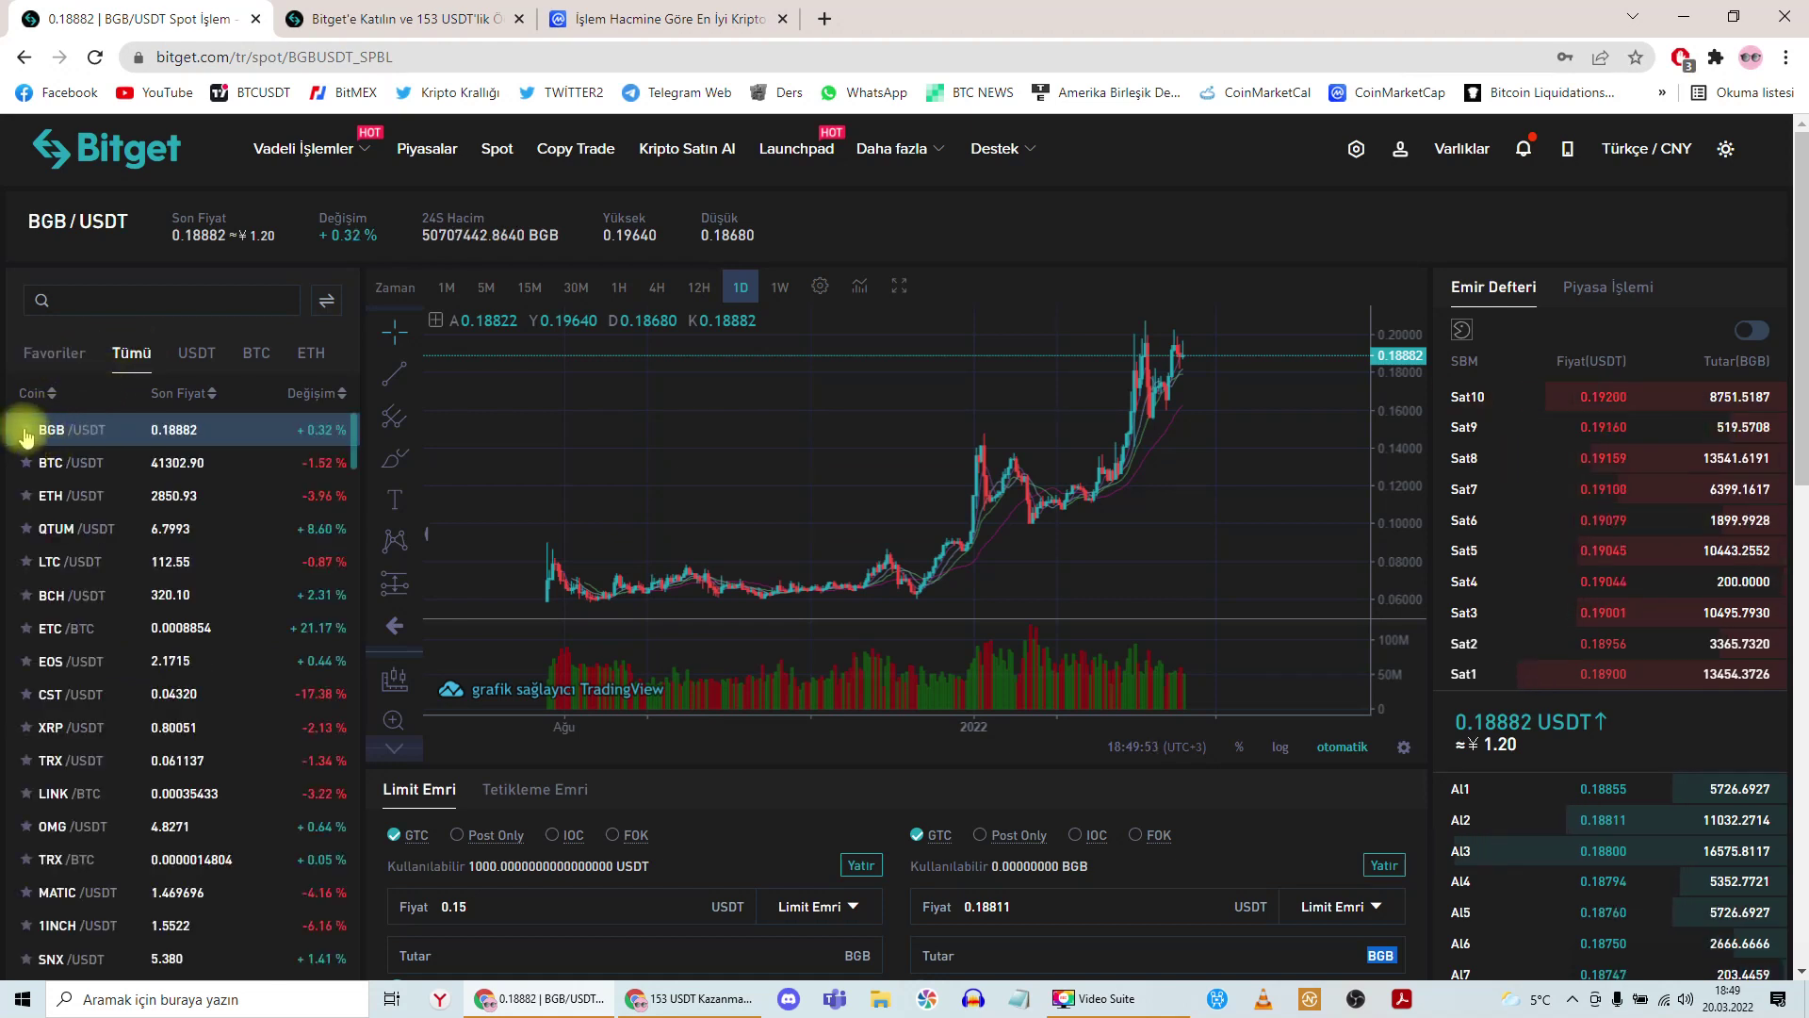
pyautogui.click(26, 430)
pyautogui.click(56, 350)
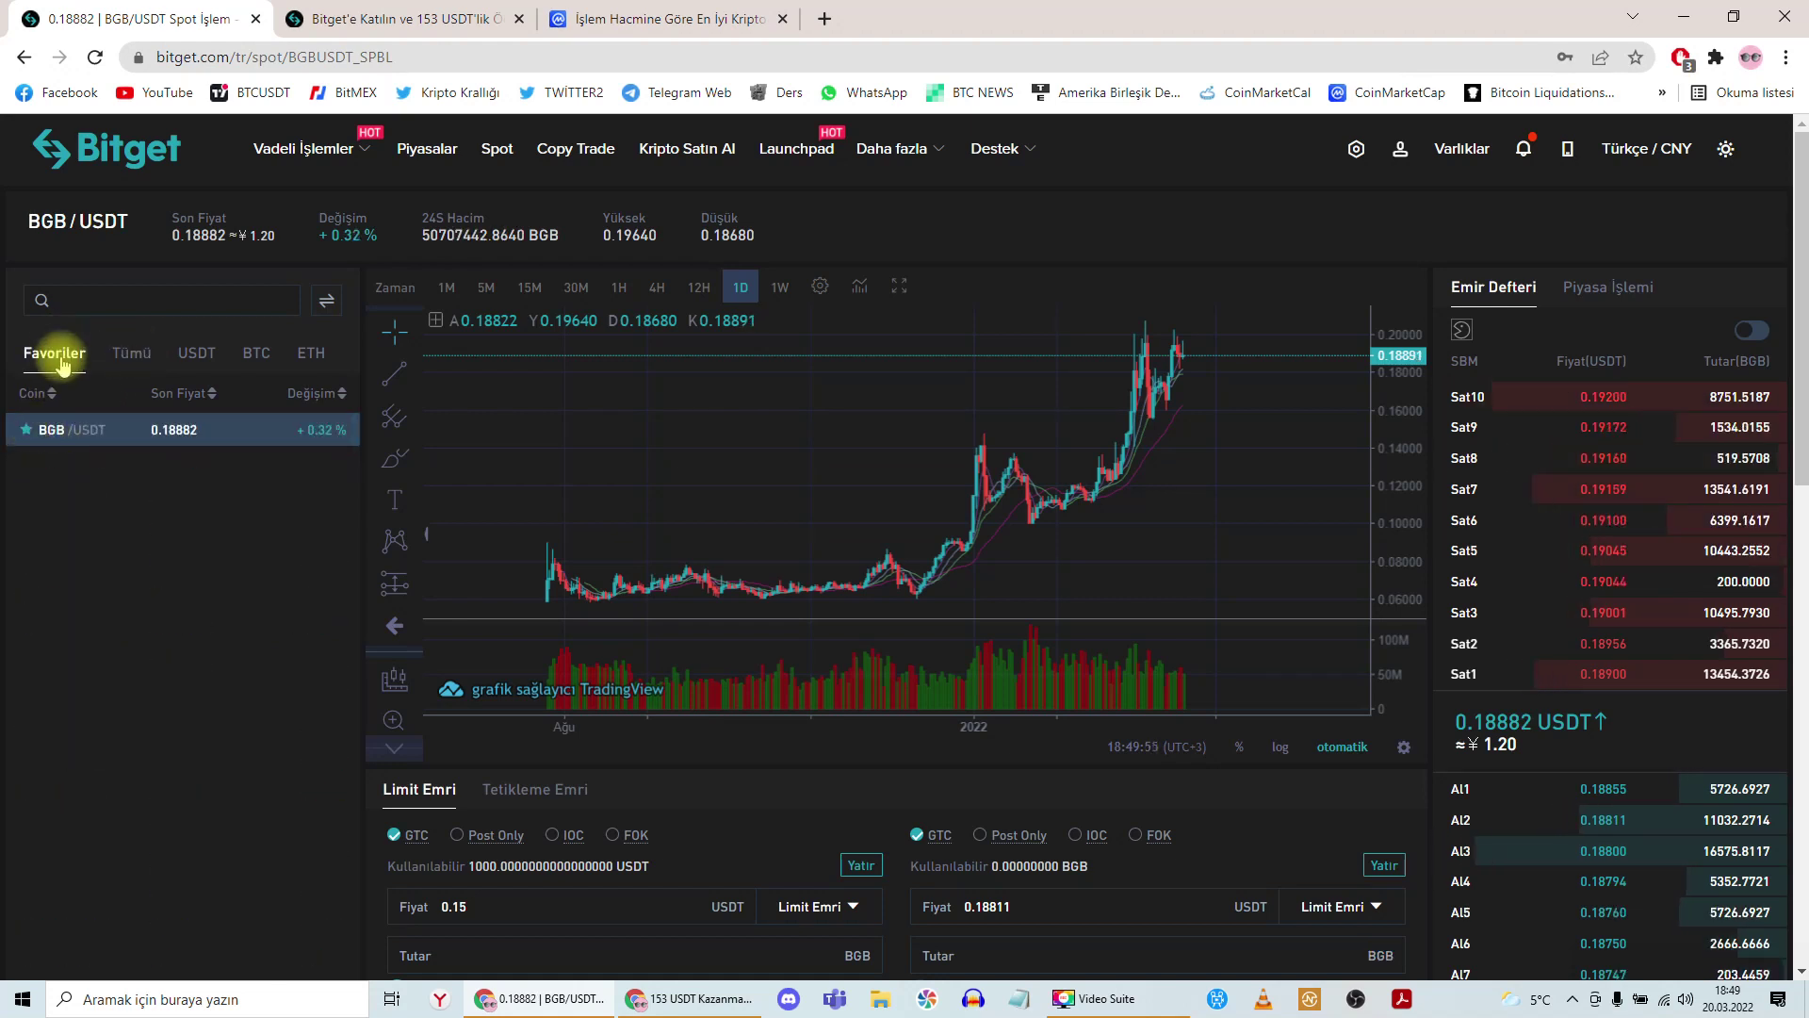